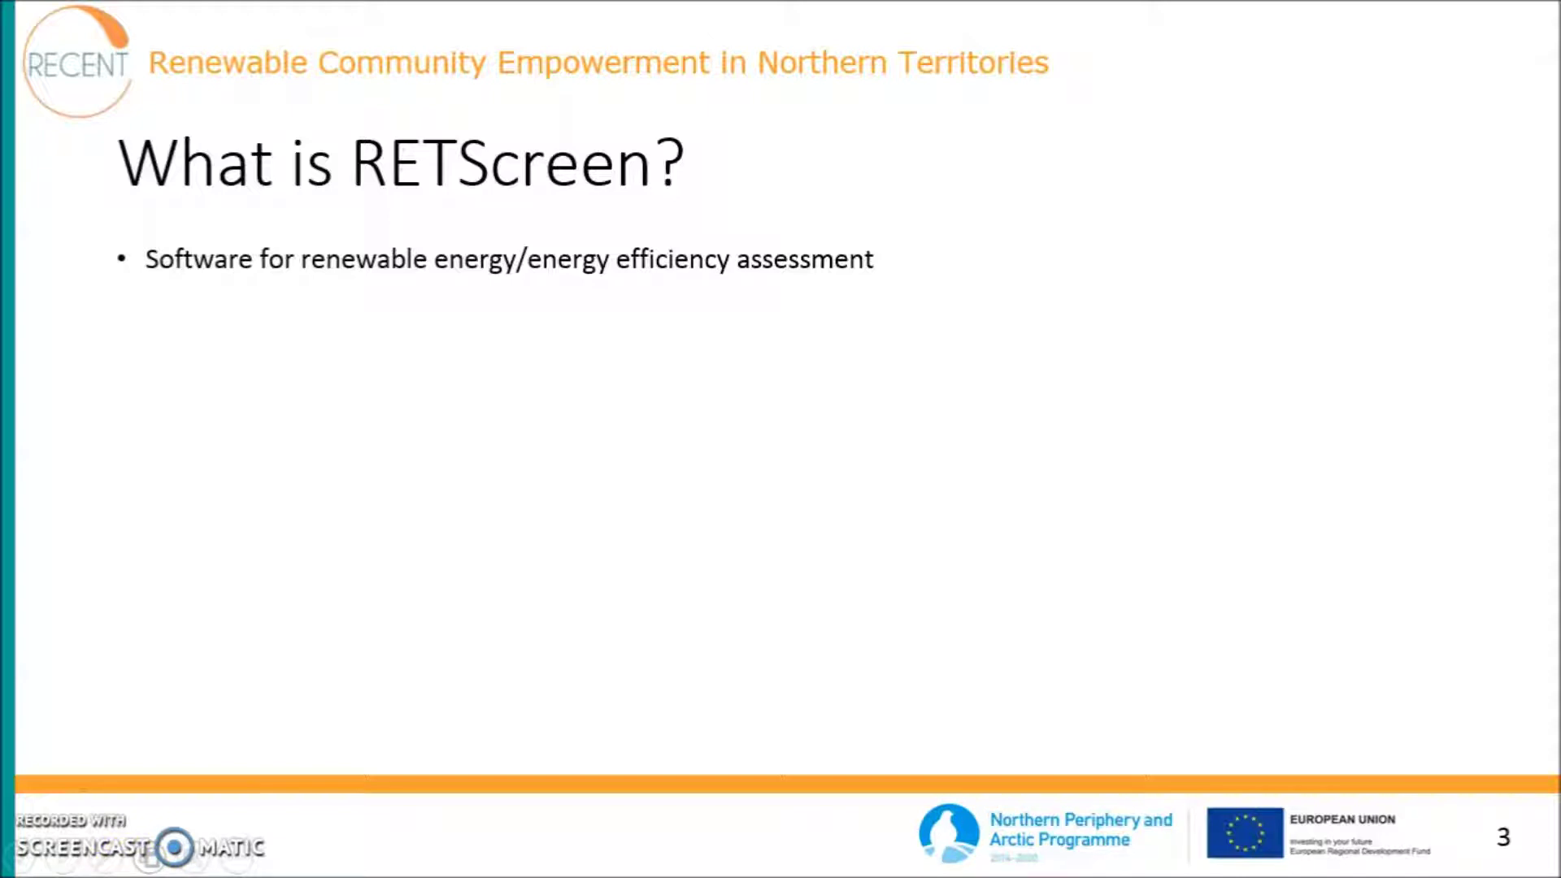
- Reveal the second bullet on slide 3, about many types of renewable energy technologies
{"action": "key", "text": "Right"}
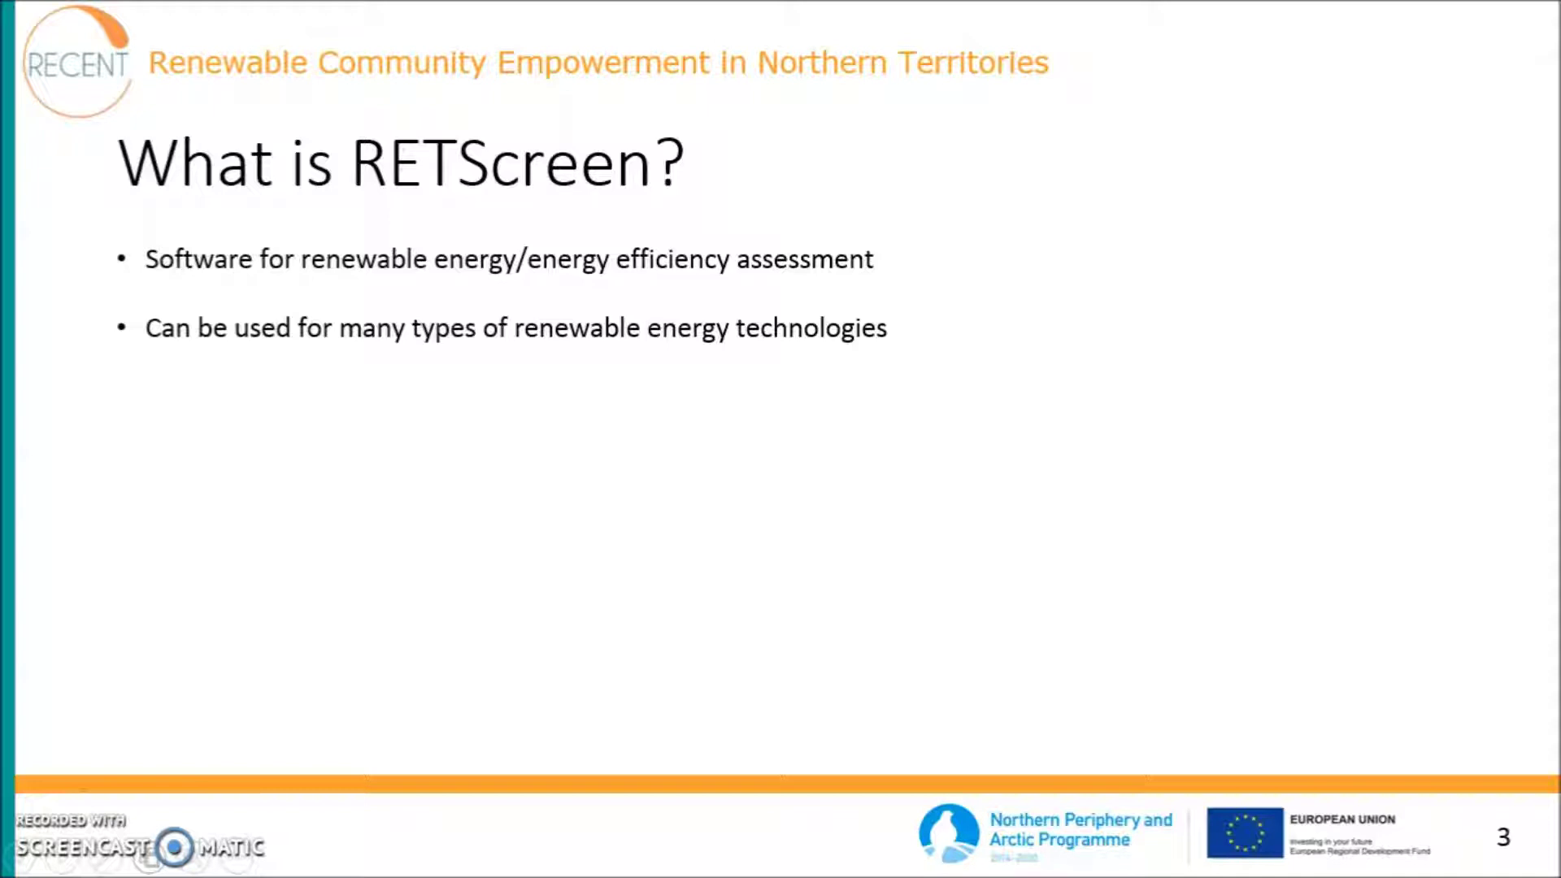
- Reveal the slide 3 points on single energy systems, the four assessment sub-points and climate data
{"action": "key", "text": "Right"}
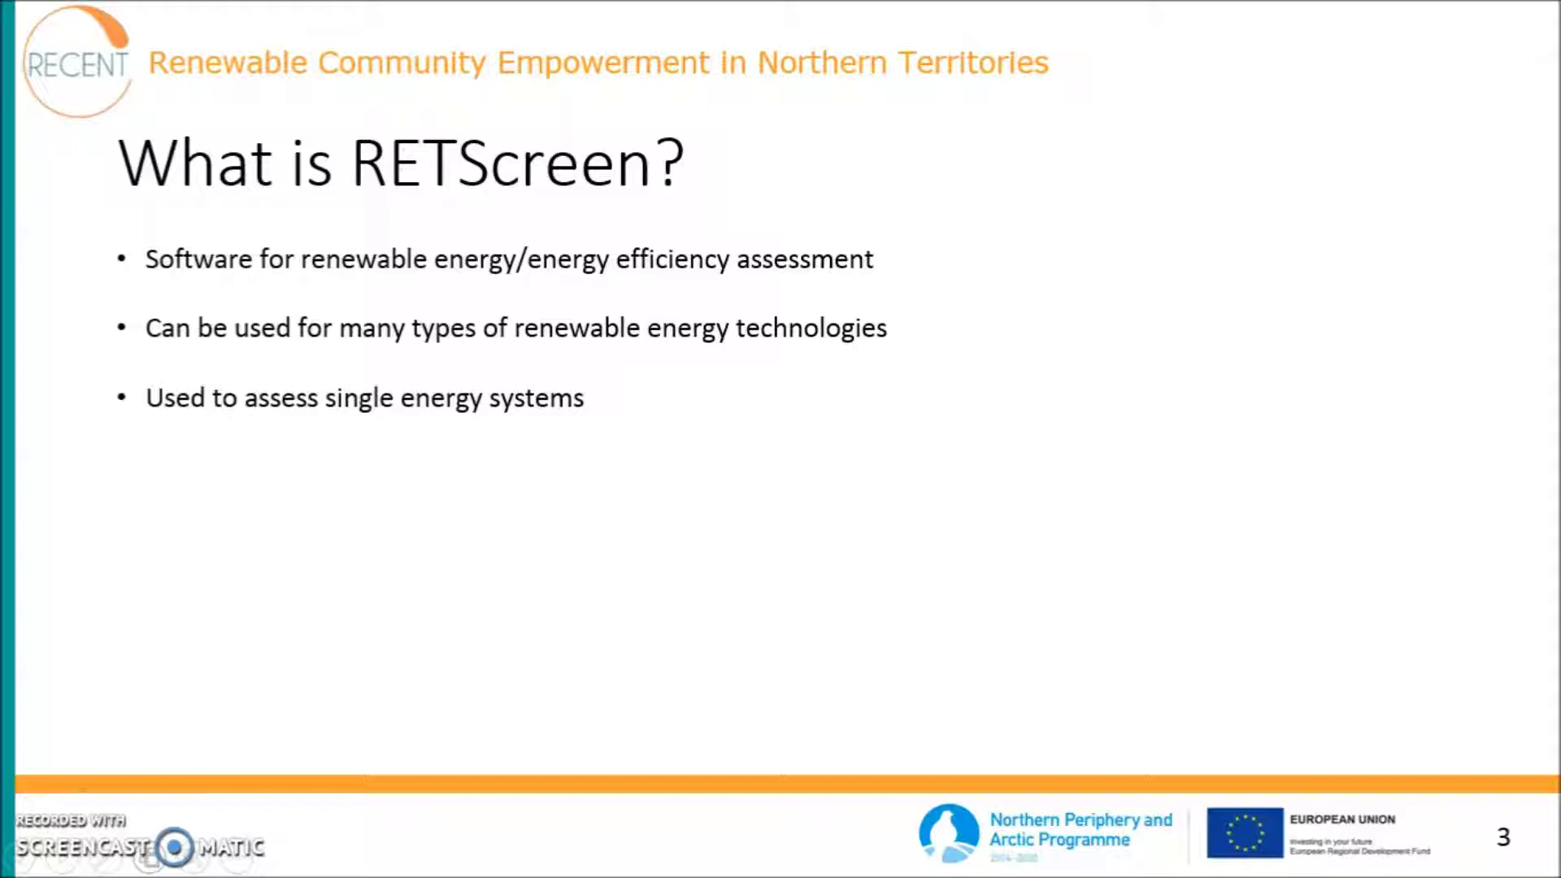
{"action": "key", "text": "Right"}
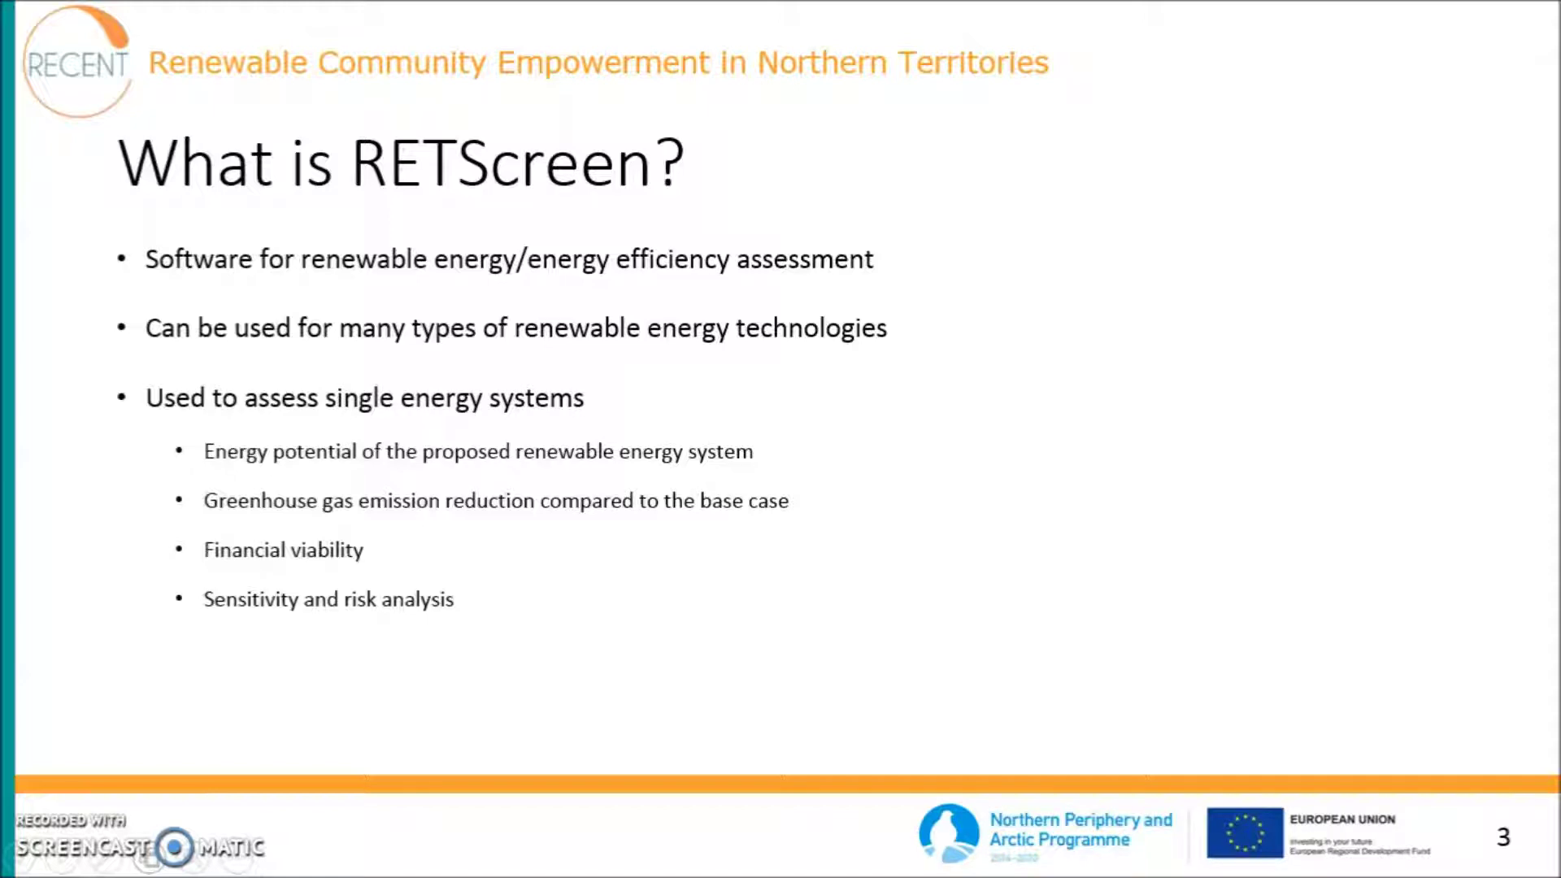
{"action": "key", "text": "Right"}
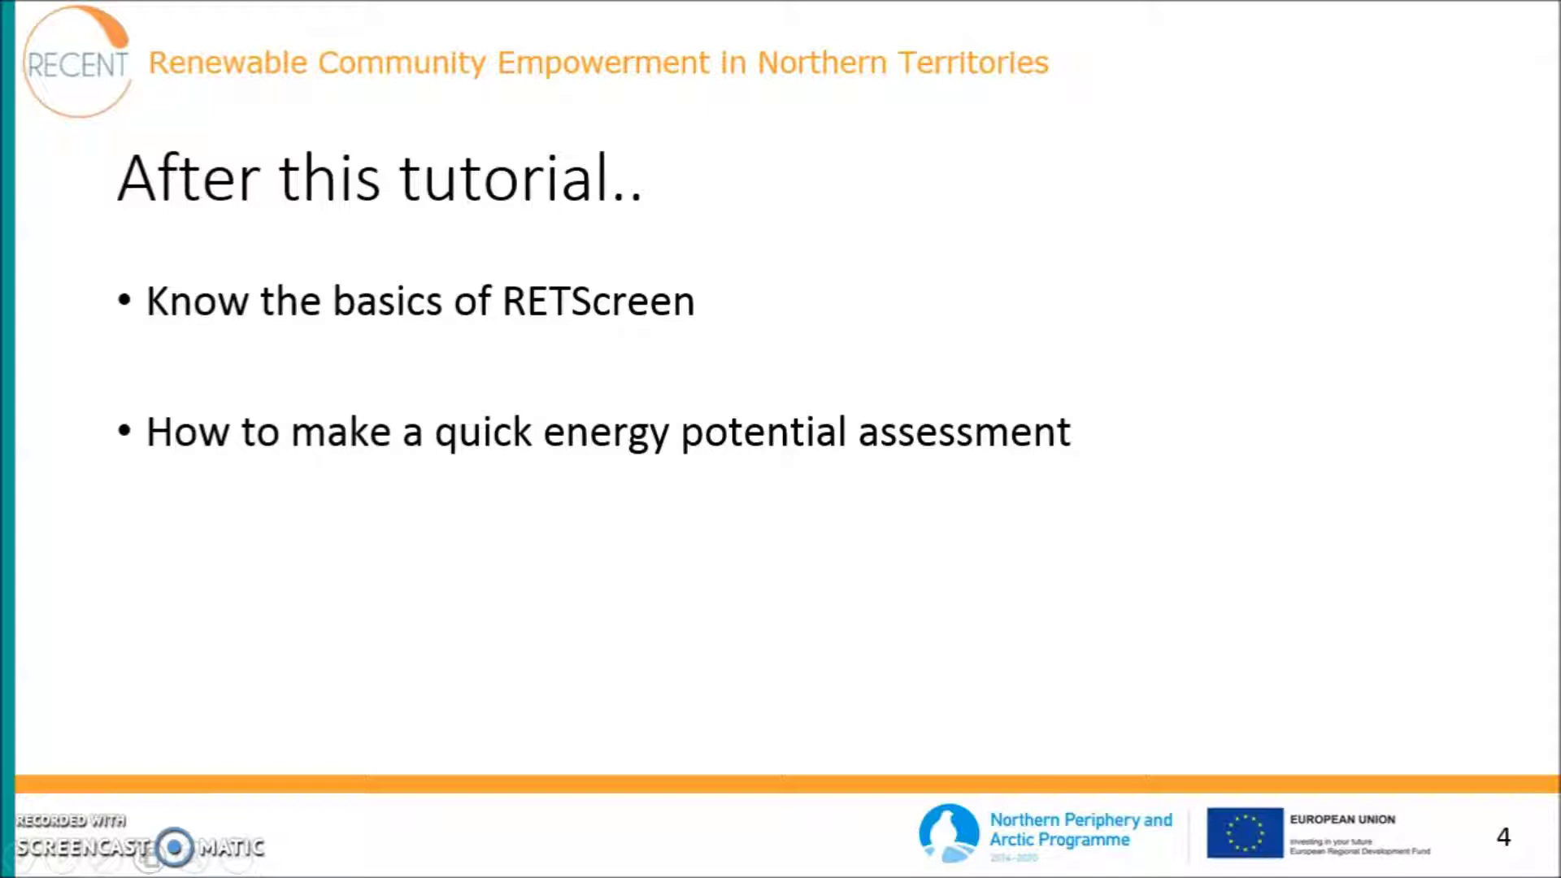
- Reveal the Examples point and its Wind turbine and Biogas plant sub-bullets
{"action": "key", "text": "Right"}
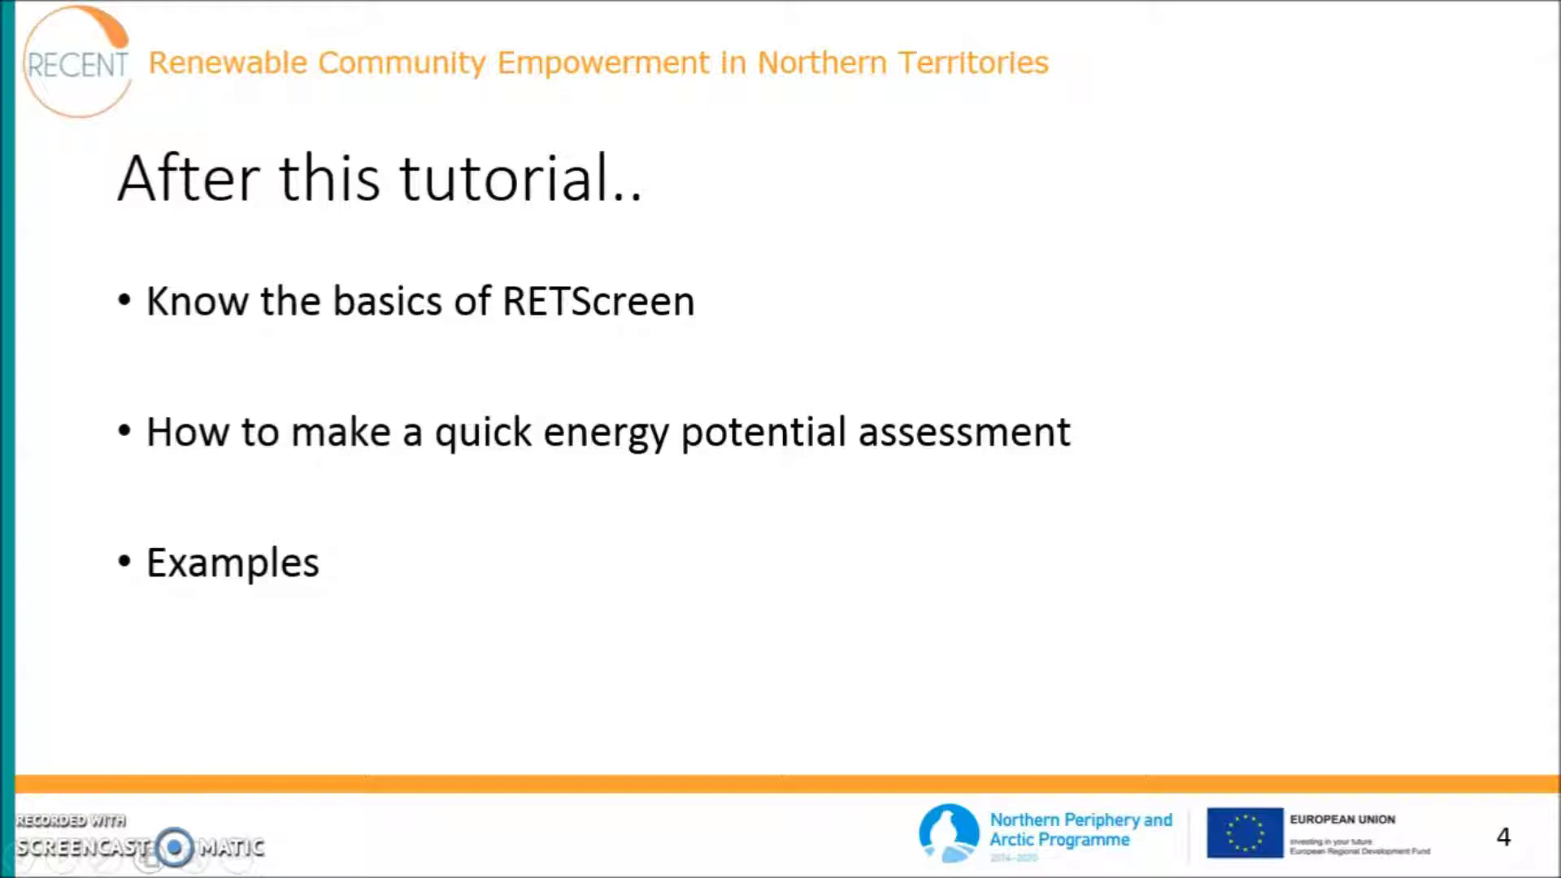
{"action": "key", "text": "Right"}
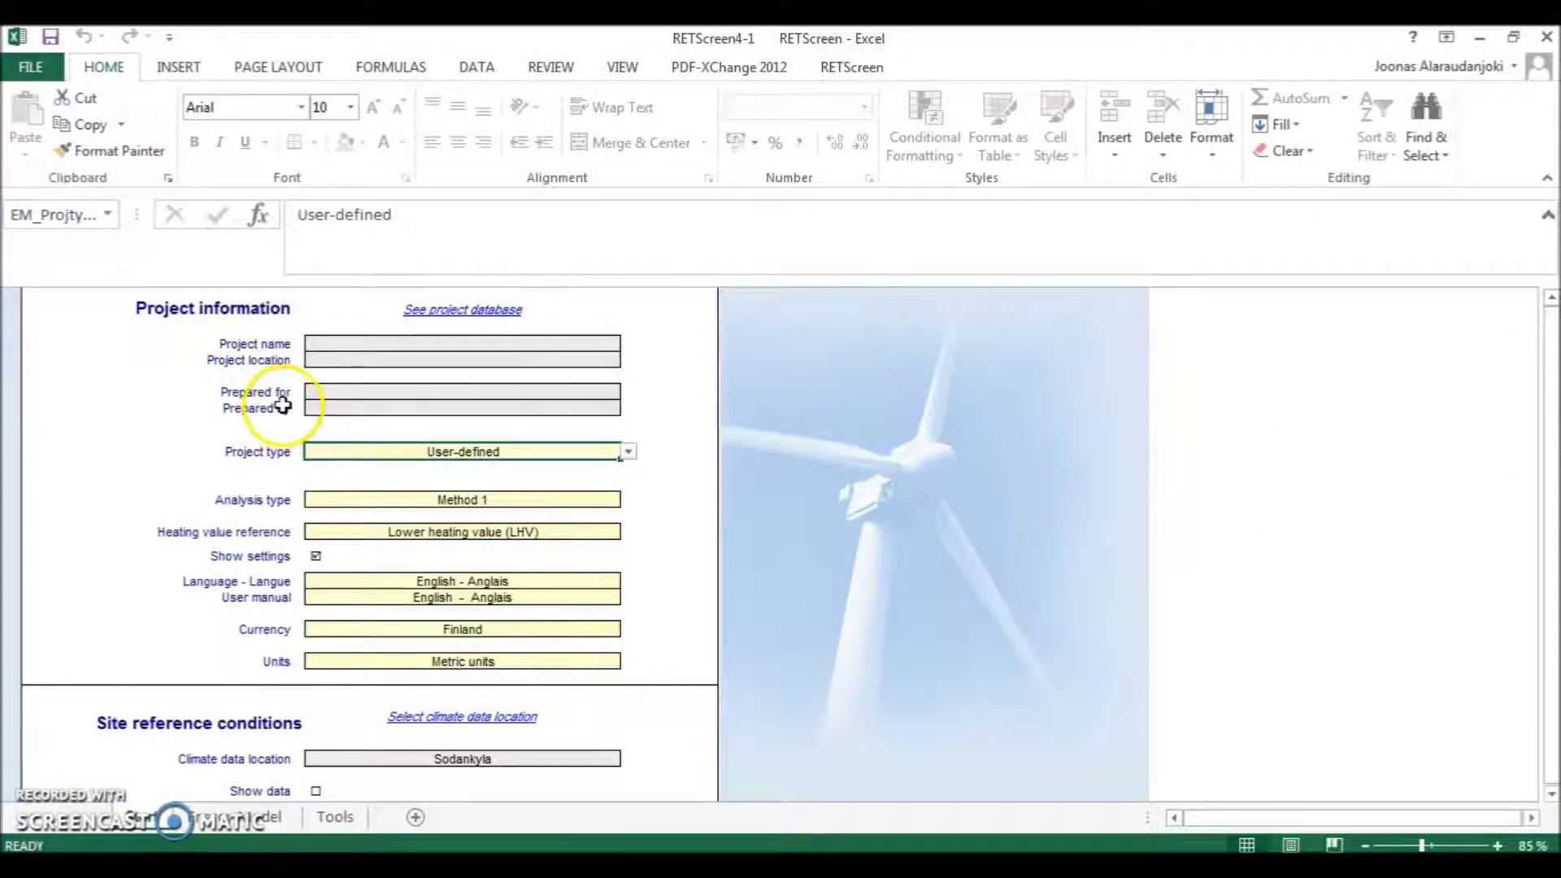
- Enter 'Wind turbine' as the project name and 'Finland' as the project location
{"action": "scroll", "coordinate": [254, 395], "scroll_direction": "up", "scroll_amount": 3}
{"action": "scroll", "coordinate": [252, 389], "scroll_direction": "down", "scroll_amount": 3}
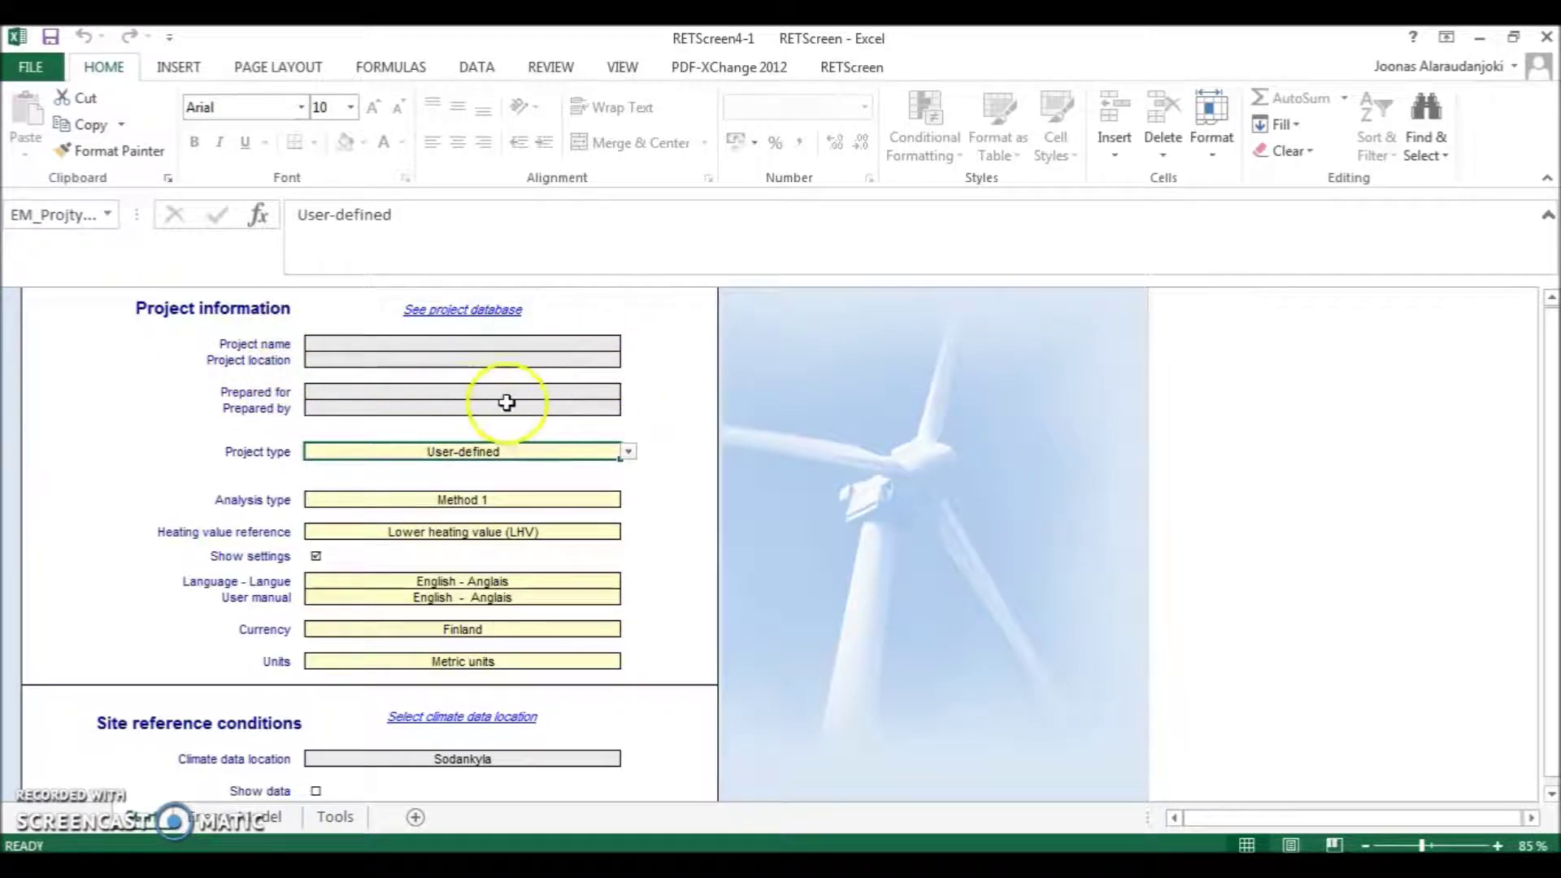
{"action": "left_click", "coordinate": [503, 348]}
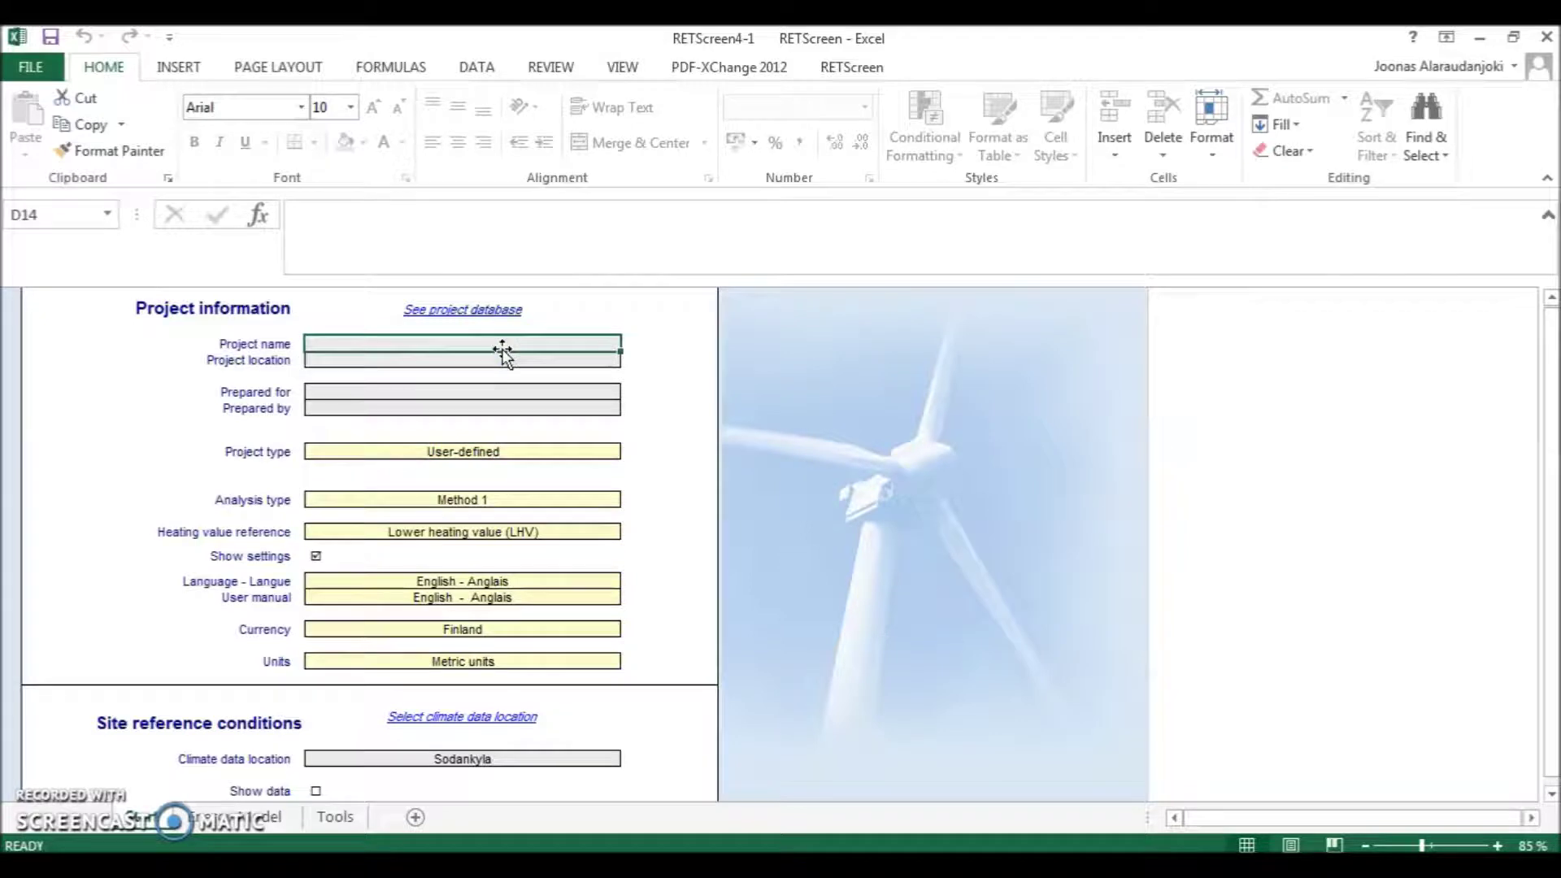
{"action": "type", "text": "Wind turi"}
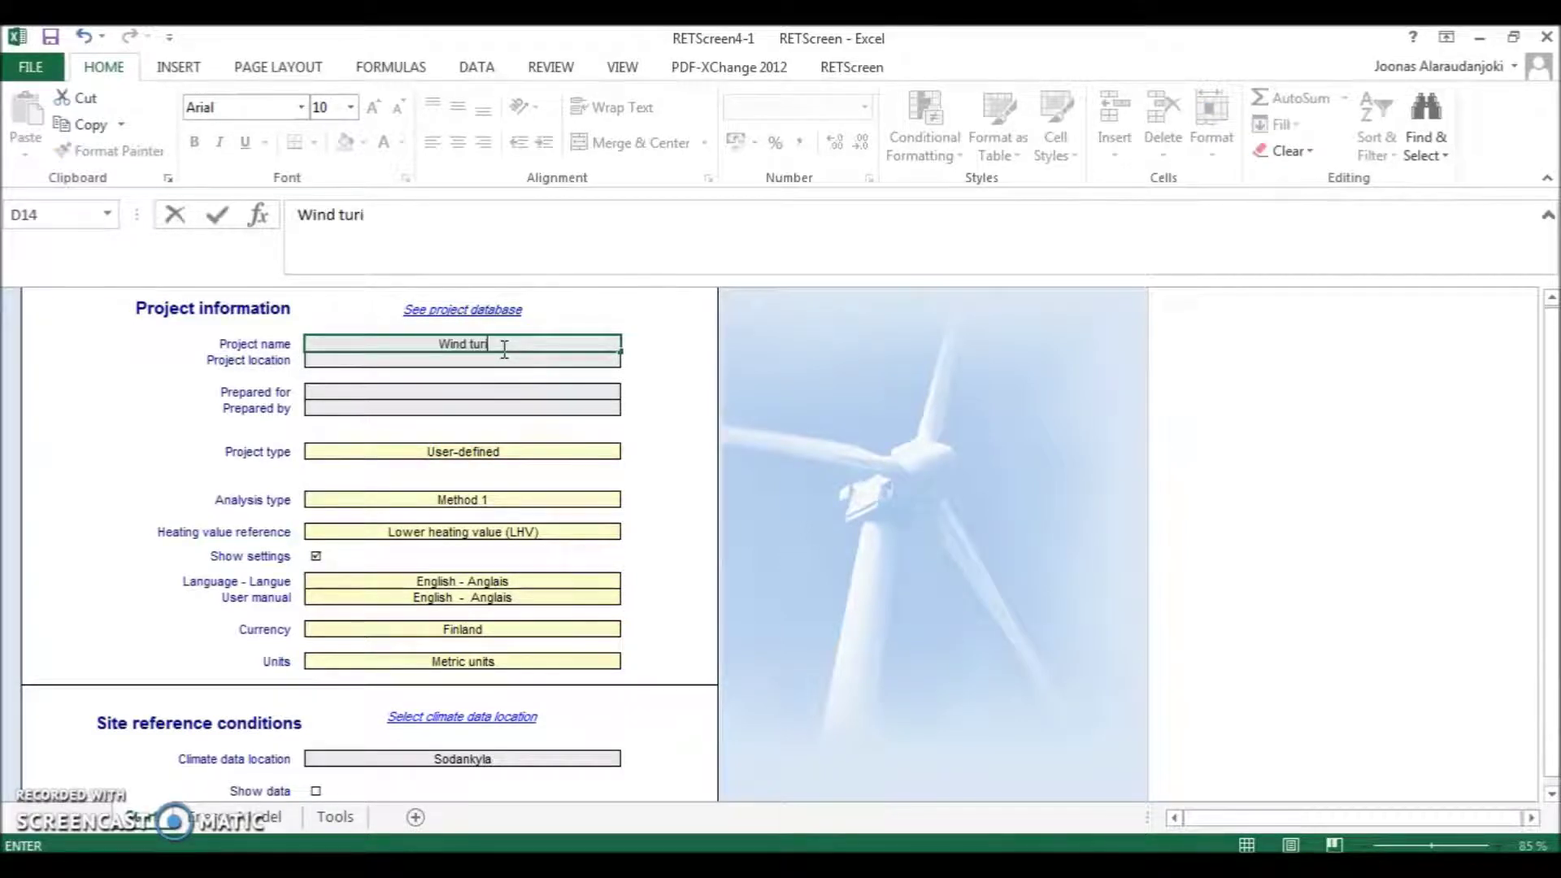
{"action": "key", "text": "BackSpace"}
{"action": "type", "text": "bine"}
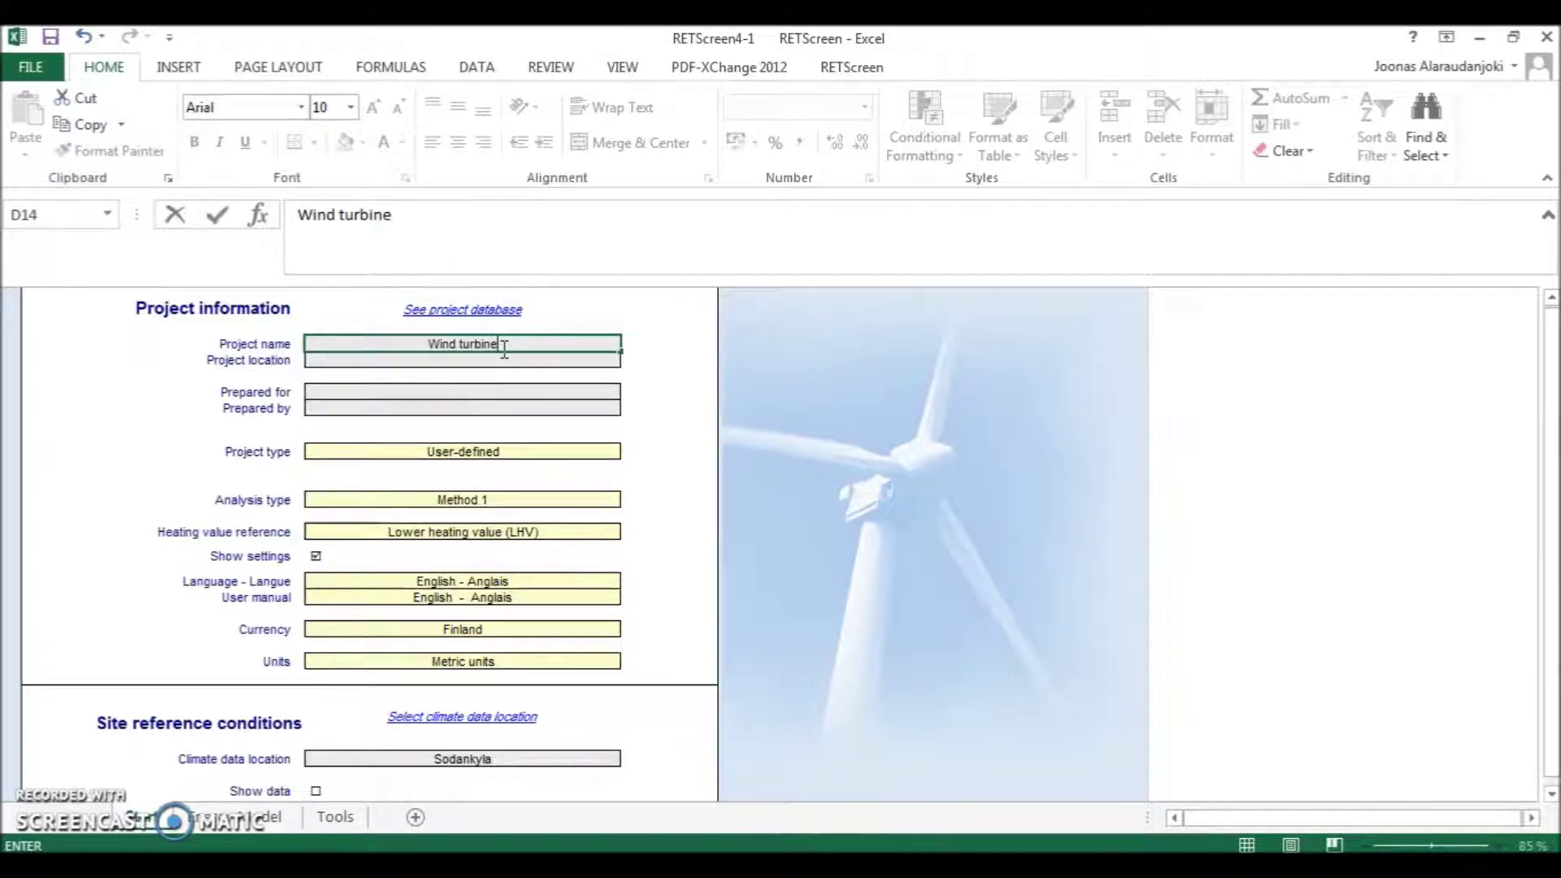
{"action": "key", "text": "Return"}
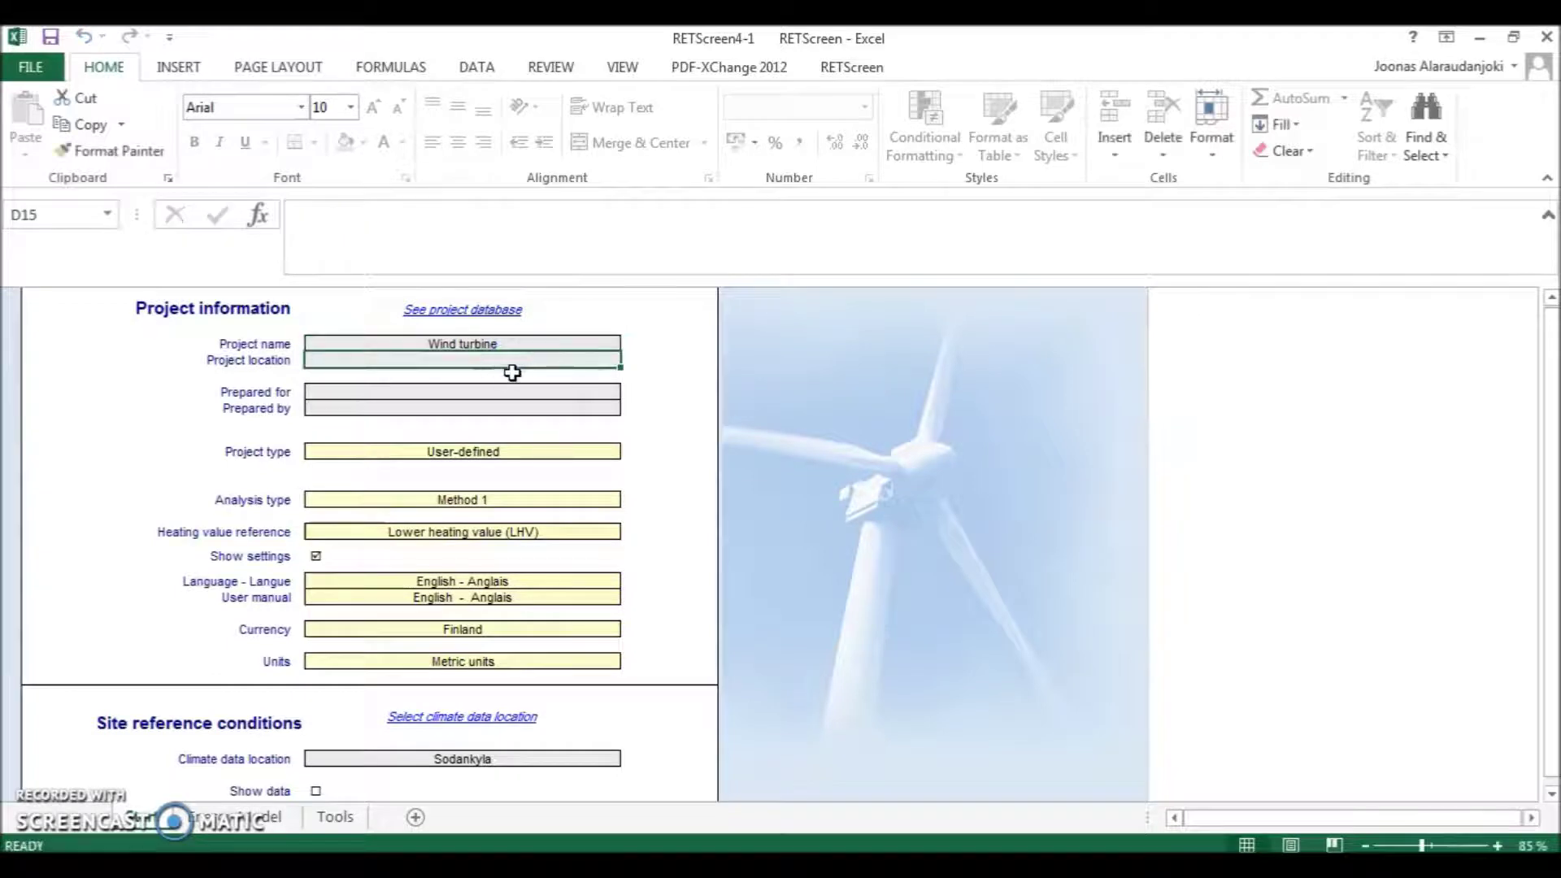
{"action": "type", "text": "Fin"}
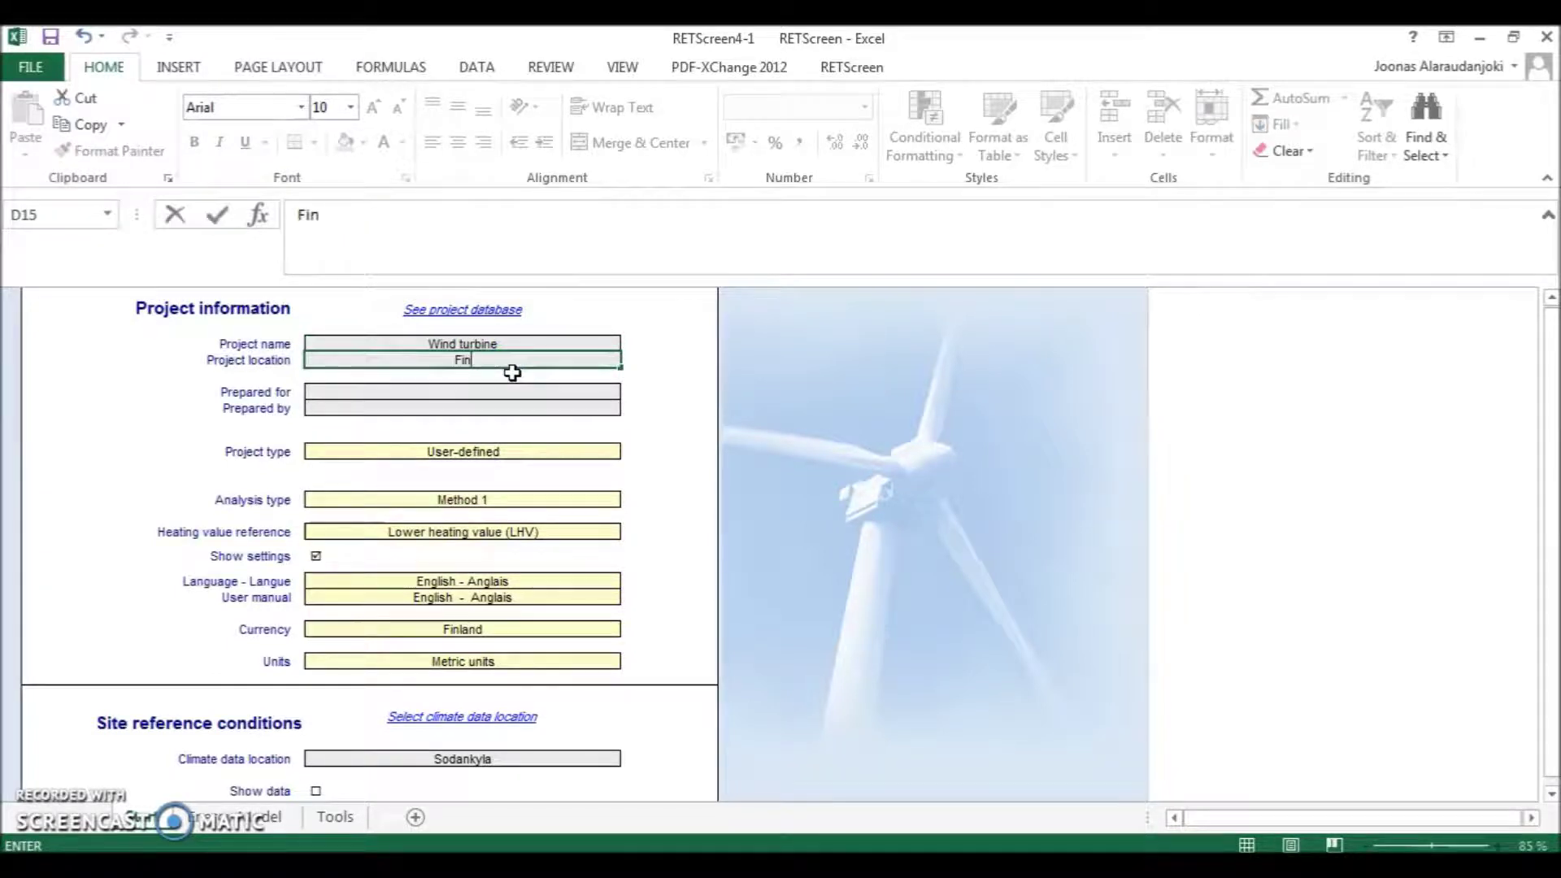
{"action": "type", "text": "land"}
{"action": "left_click", "coordinate": [648, 414]}
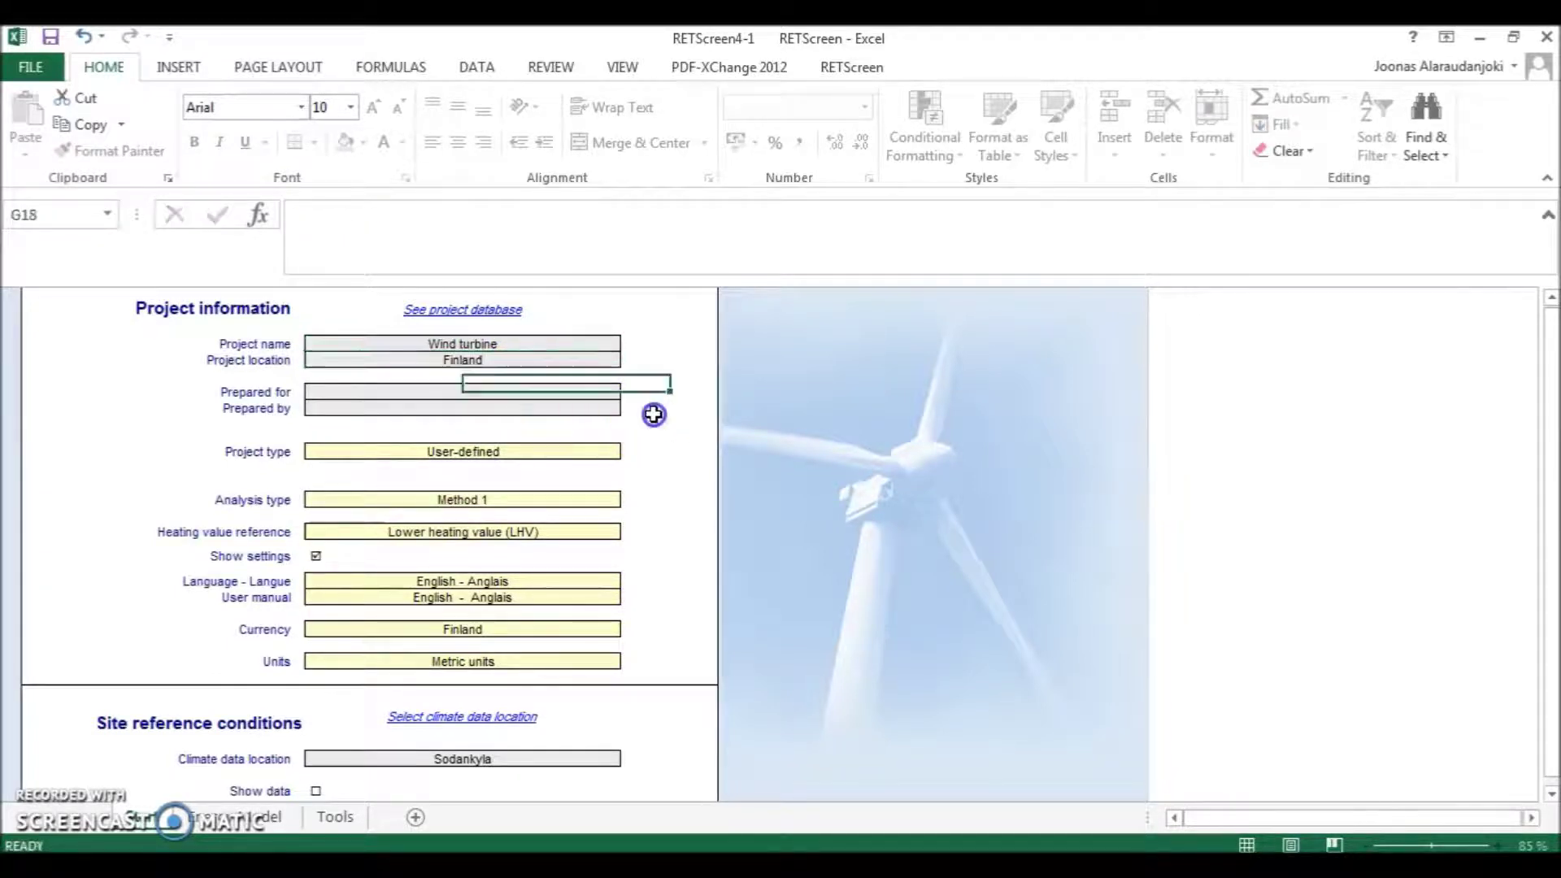
- Set the project type to Power and keep Wind turbine as the technology
{"action": "left_click", "coordinate": [546, 459]}
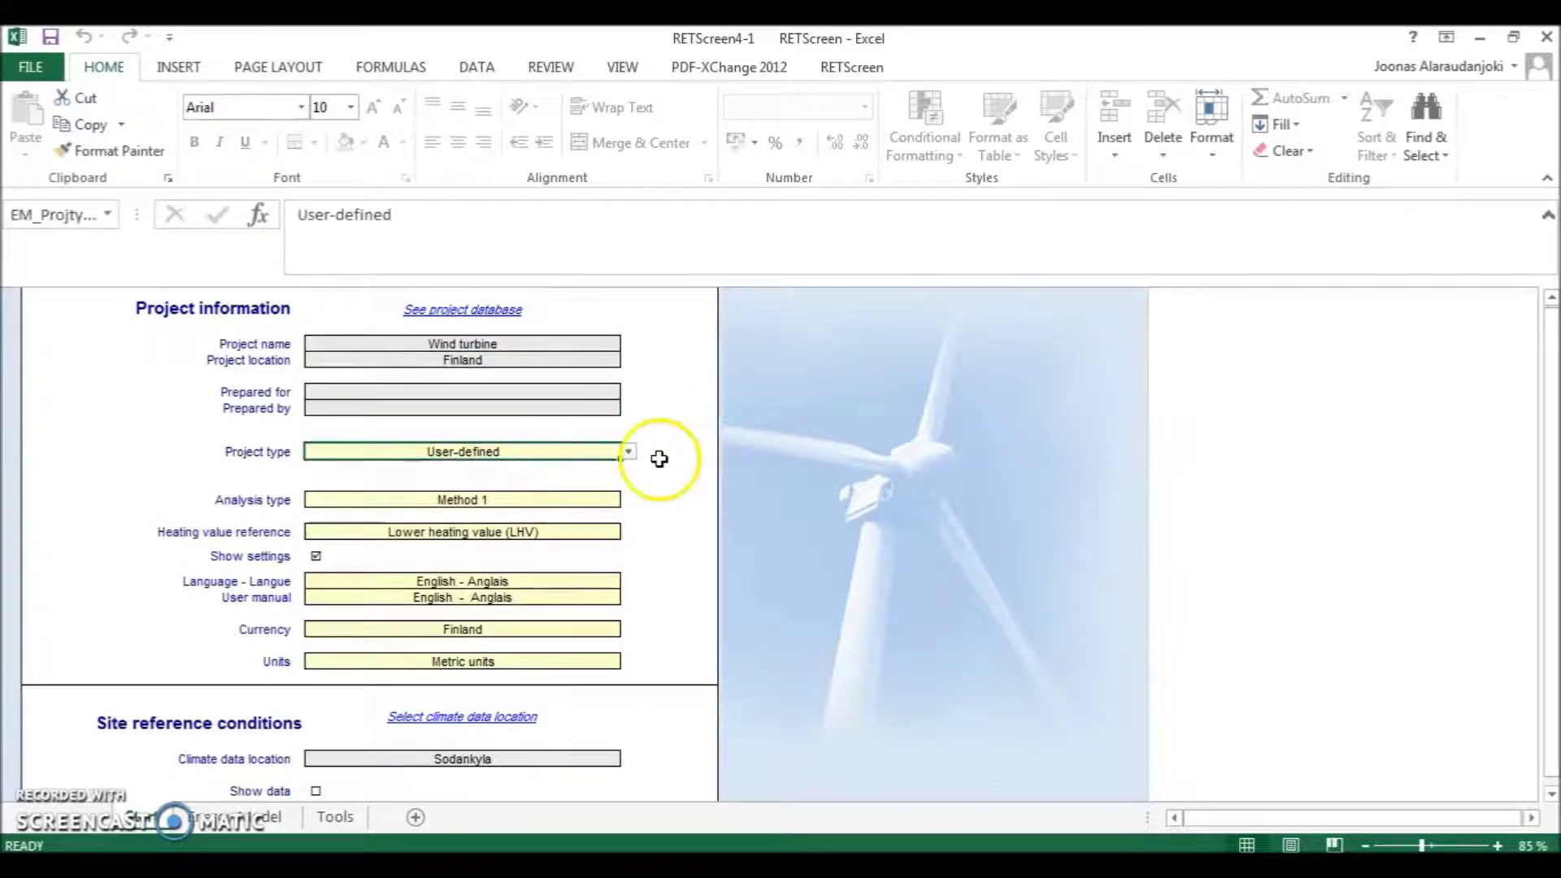
{"action": "left_click", "coordinate": [629, 452]}
{"action": "left_click_drag", "start_coordinate": [632, 498], "coordinate": [610, 481]}
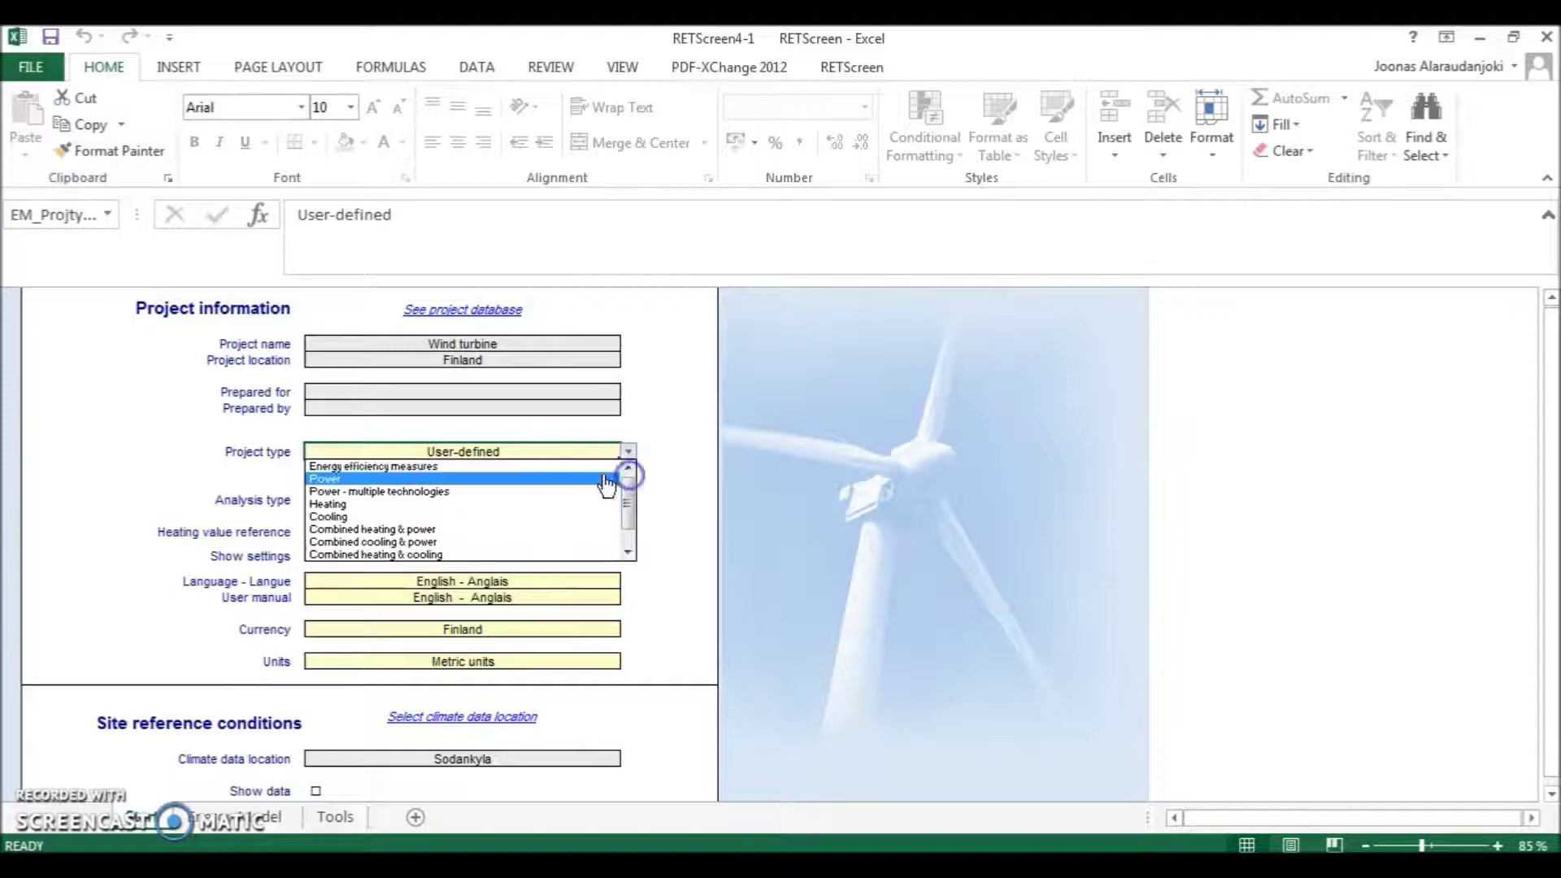
{"action": "left_click", "coordinate": [531, 481]}
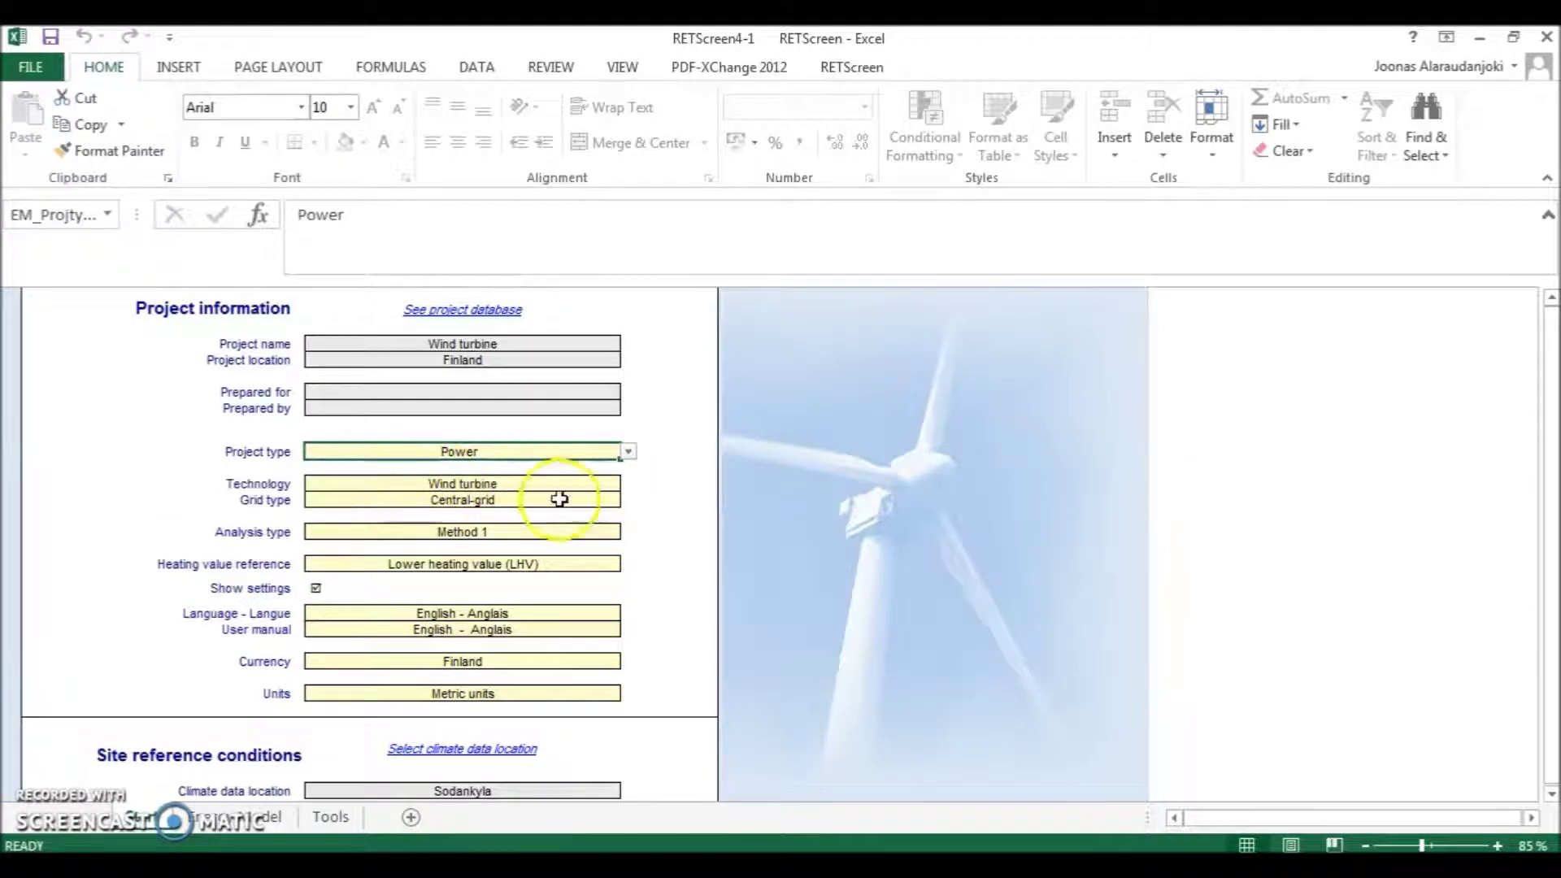
{"action": "left_click", "coordinate": [523, 488]}
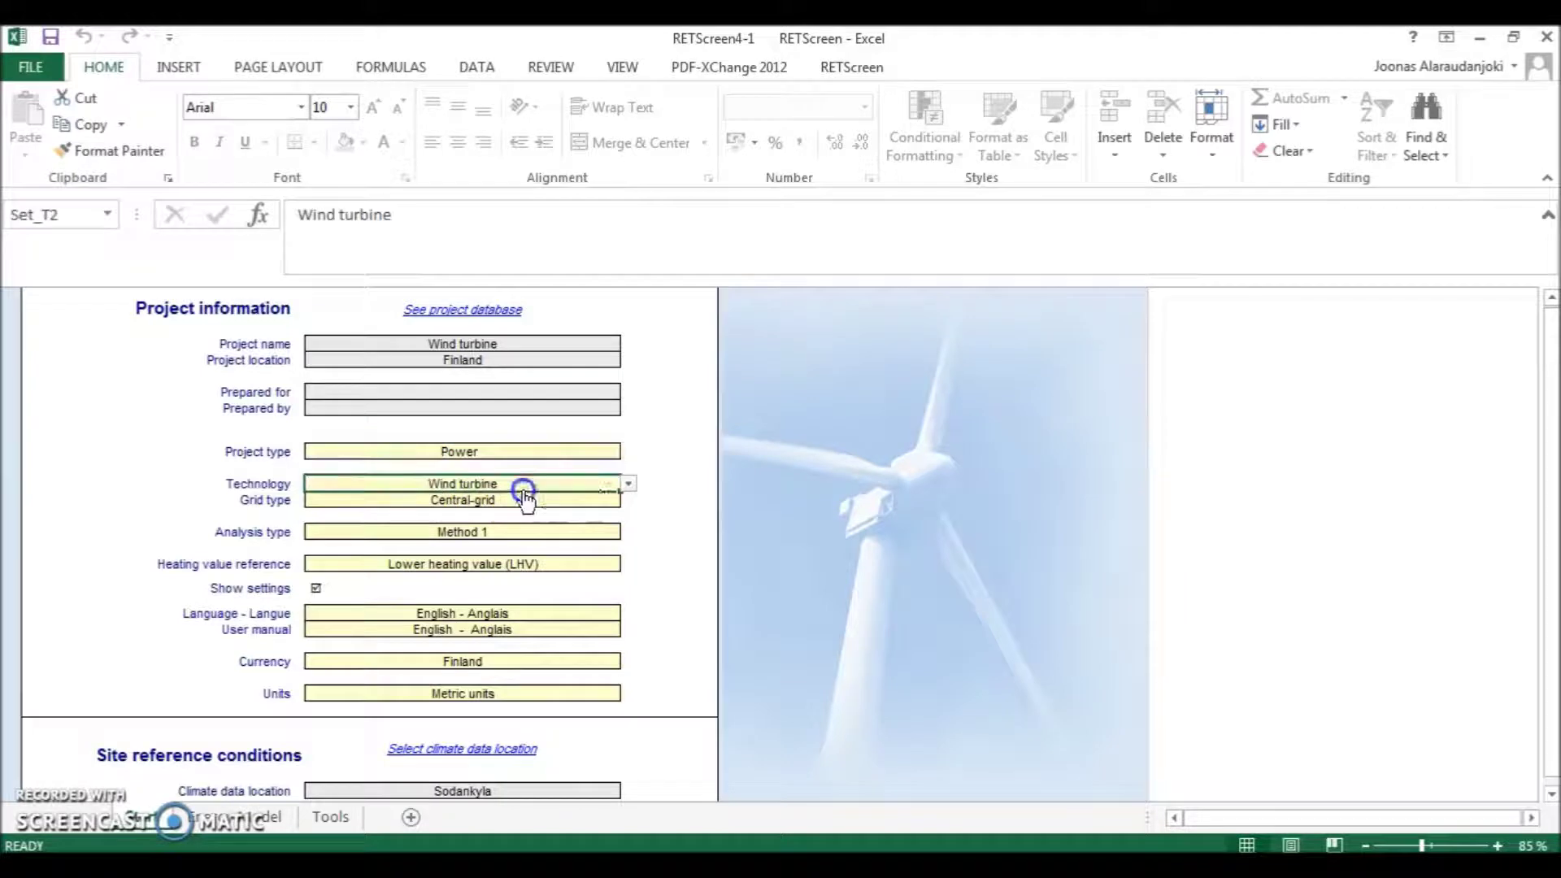
{"action": "left_click", "coordinate": [629, 484]}
{"action": "mouse_move", "coordinate": [633, 556]}
{"action": "left_mouse_down"}
{"action": "mouse_move", "coordinate": [632, 511]}
{"action": "mouse_move", "coordinate": [625, 564]}
{"action": "left_mouse_up"}
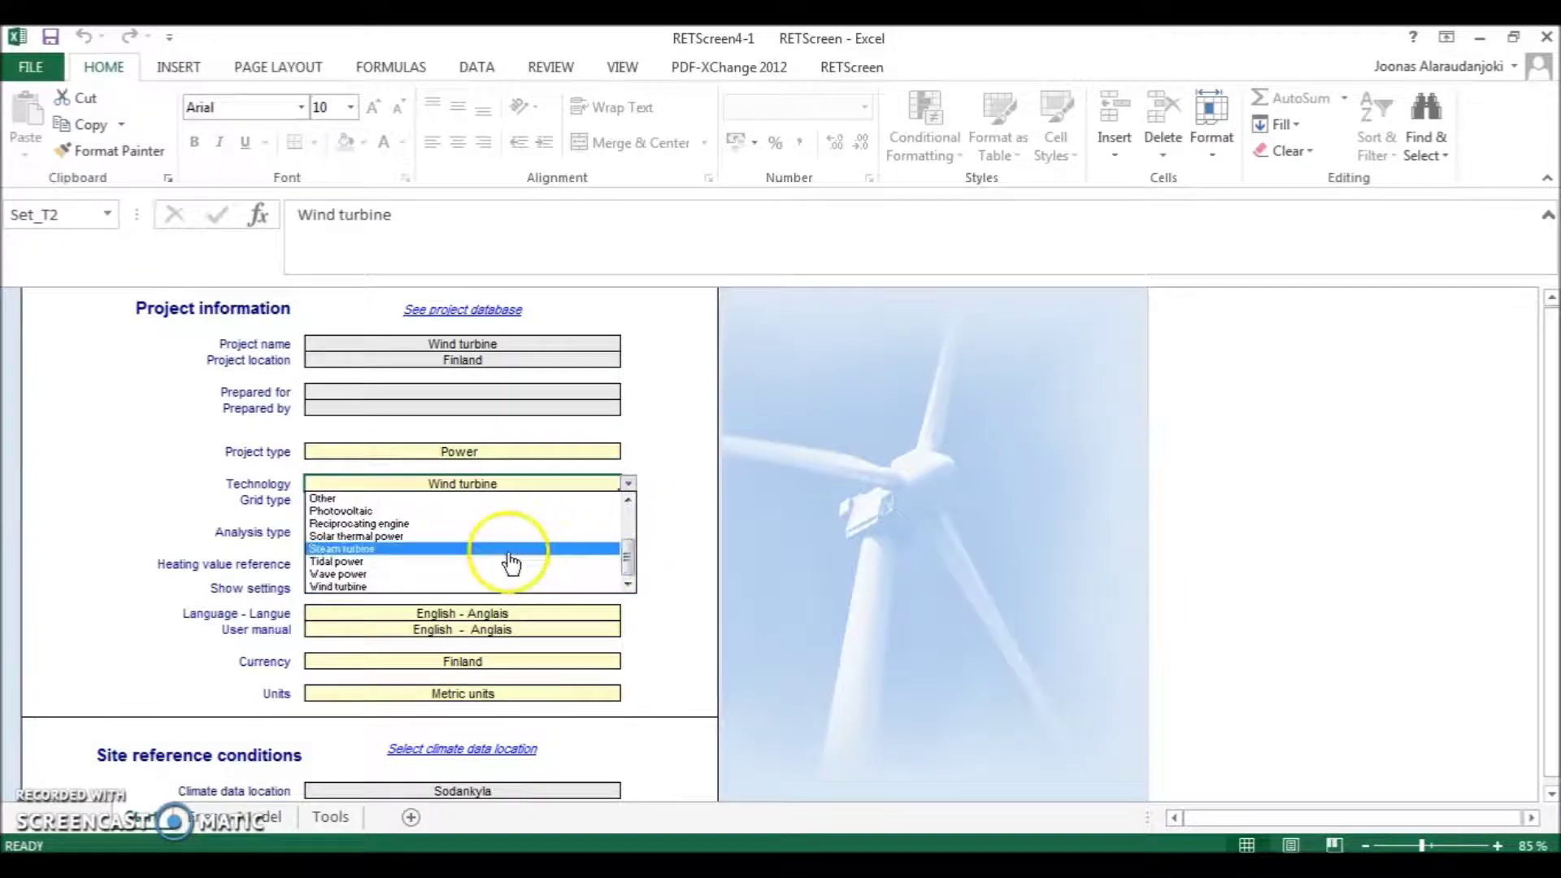
{"action": "left_click", "coordinate": [478, 587]}
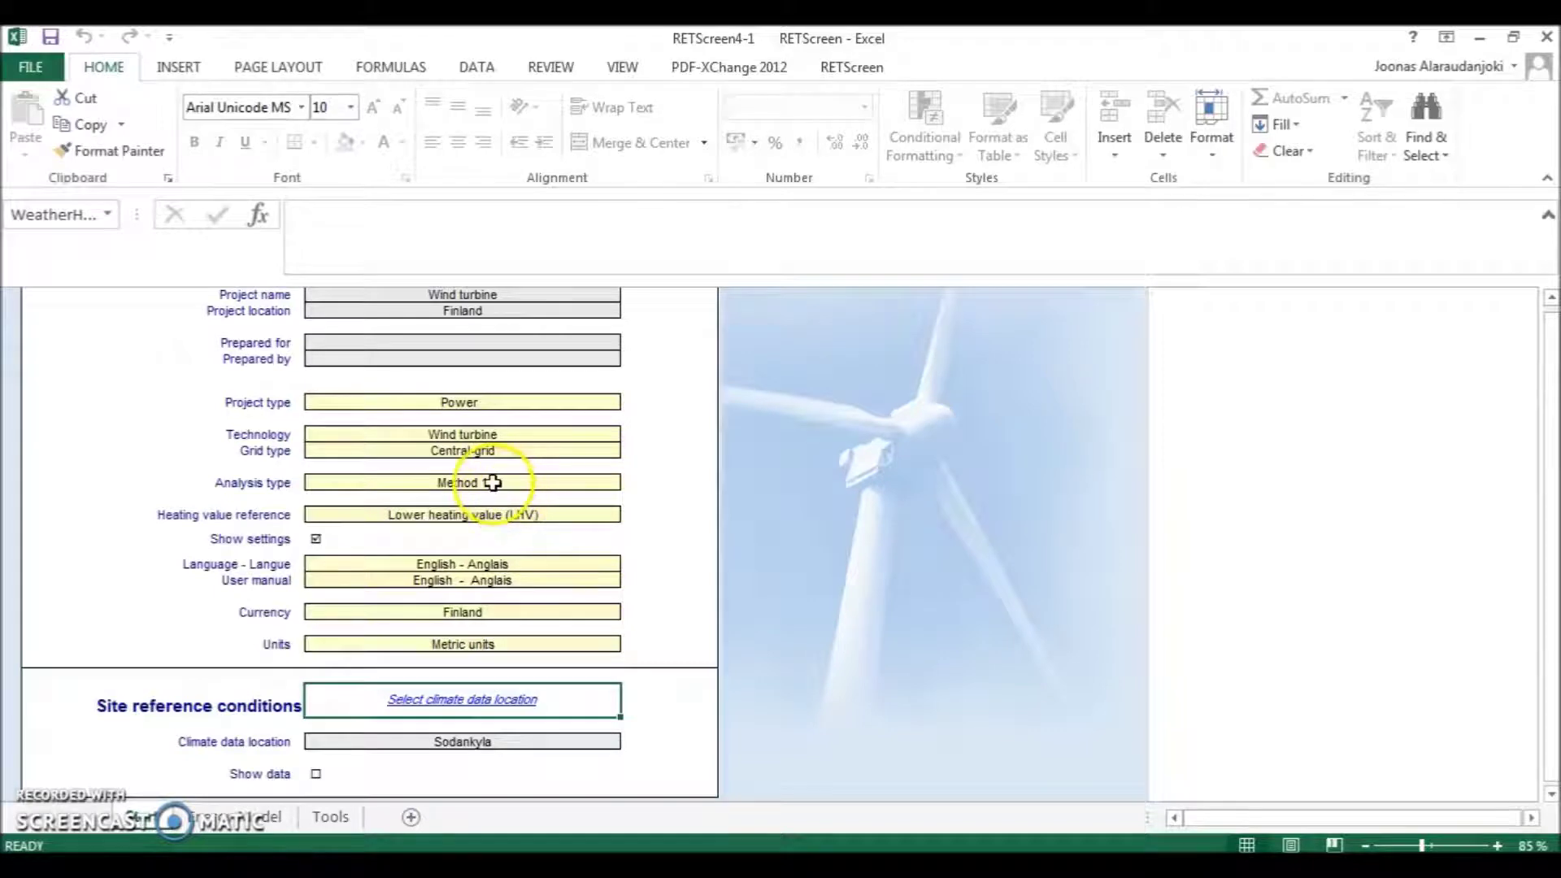
- Switch the analysis type to Method 2 and view the new Cost Analysis sheet
{"action": "left_click", "coordinate": [616, 486]}
{"action": "left_click", "coordinate": [627, 483]}
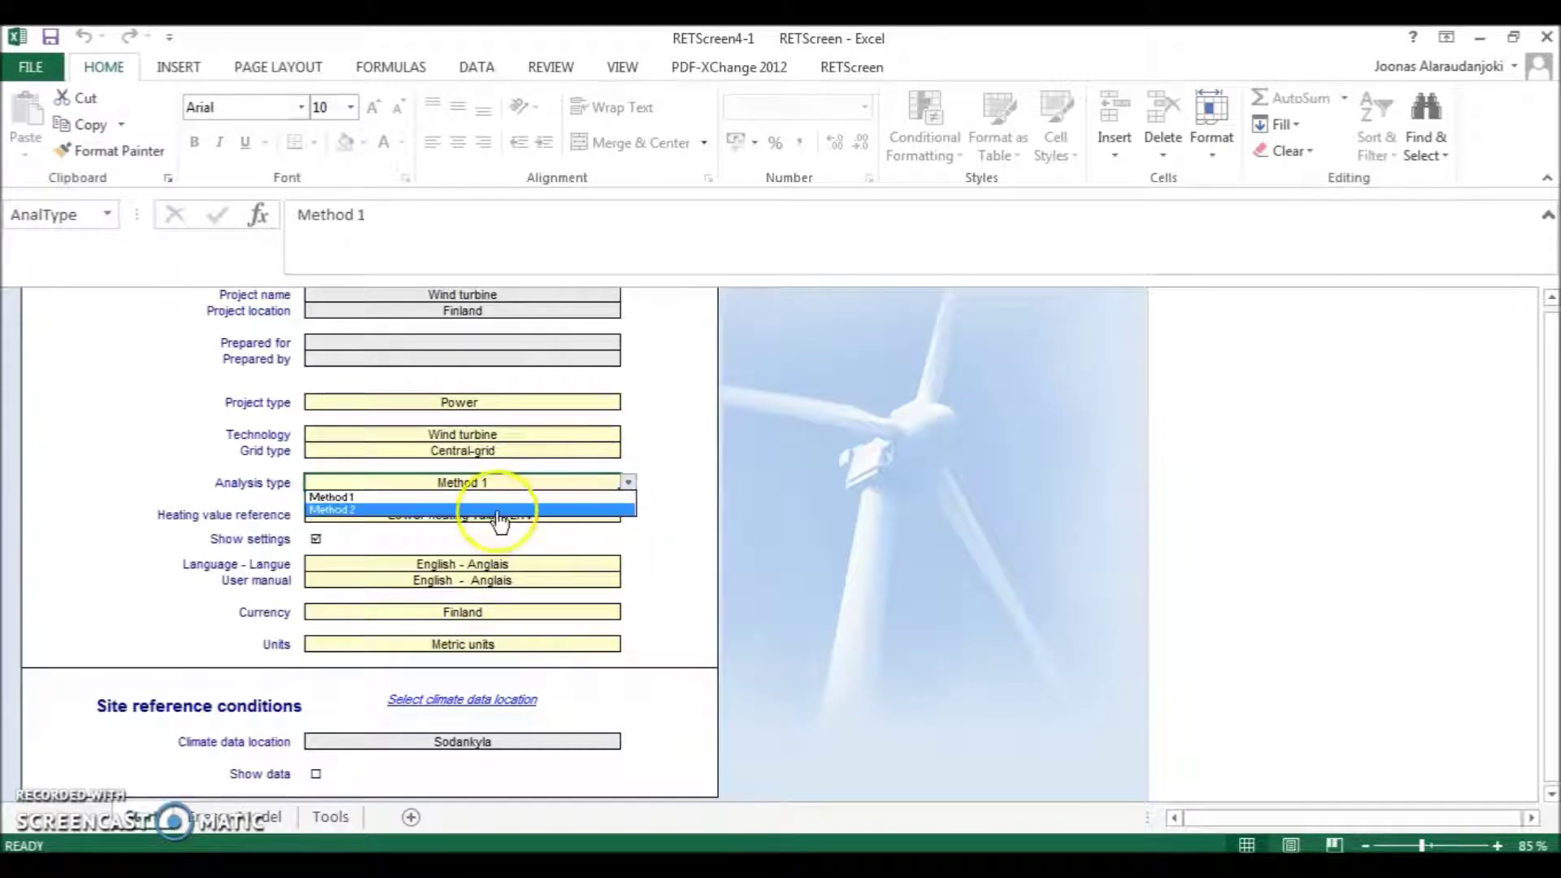
{"action": "left_click", "coordinate": [500, 511]}
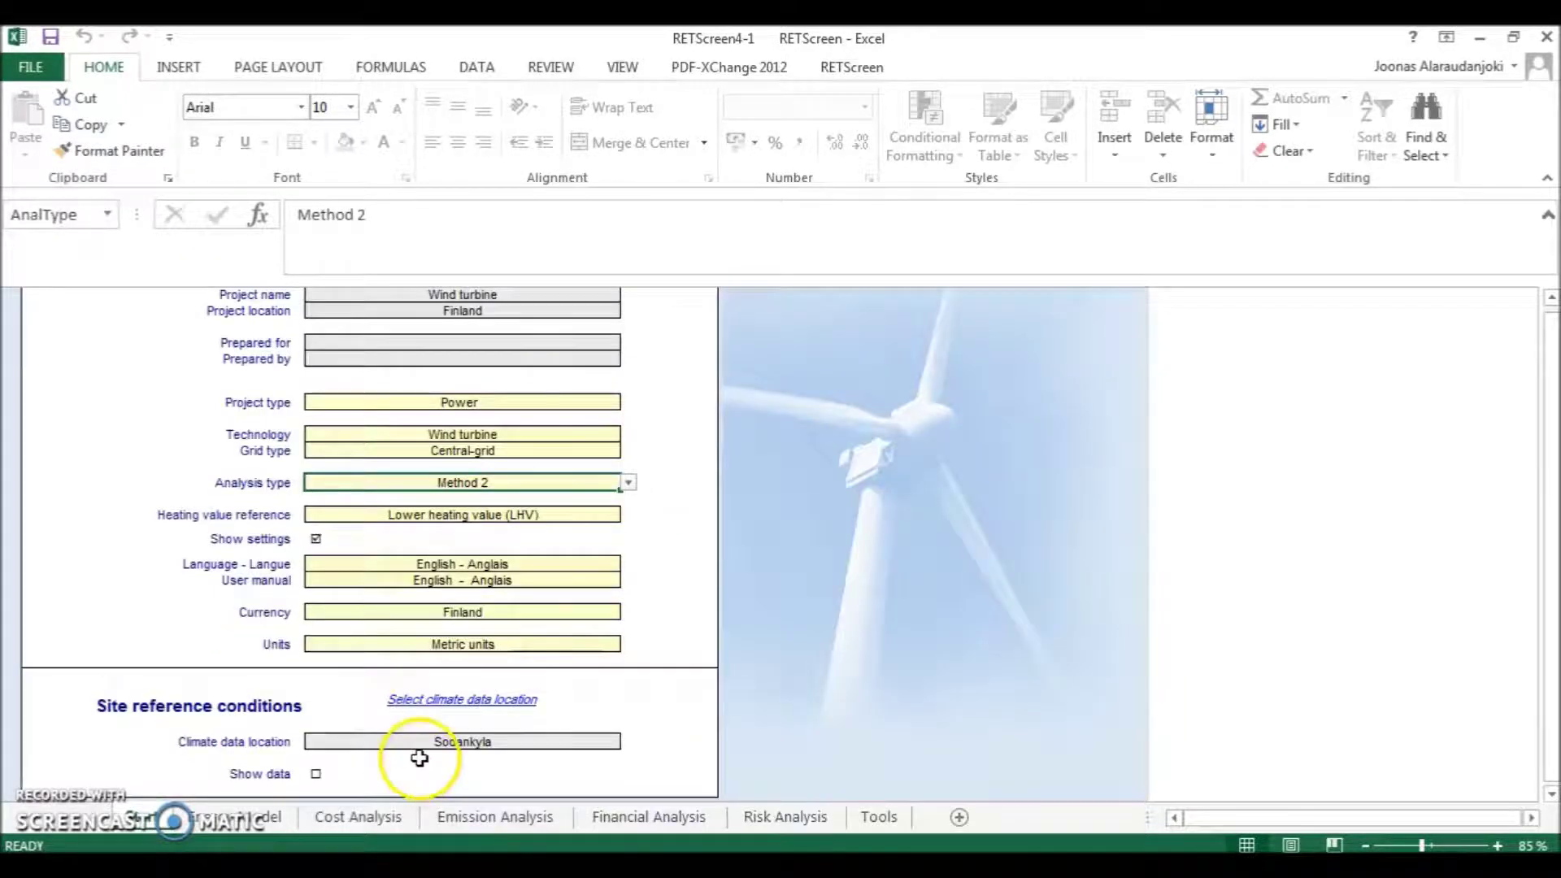
{"action": "left_click", "coordinate": [473, 818]}
- Look through the new Emission, Financial, Risk and Cost Analysis sheets
{"action": "left_click", "coordinate": [325, 820]}
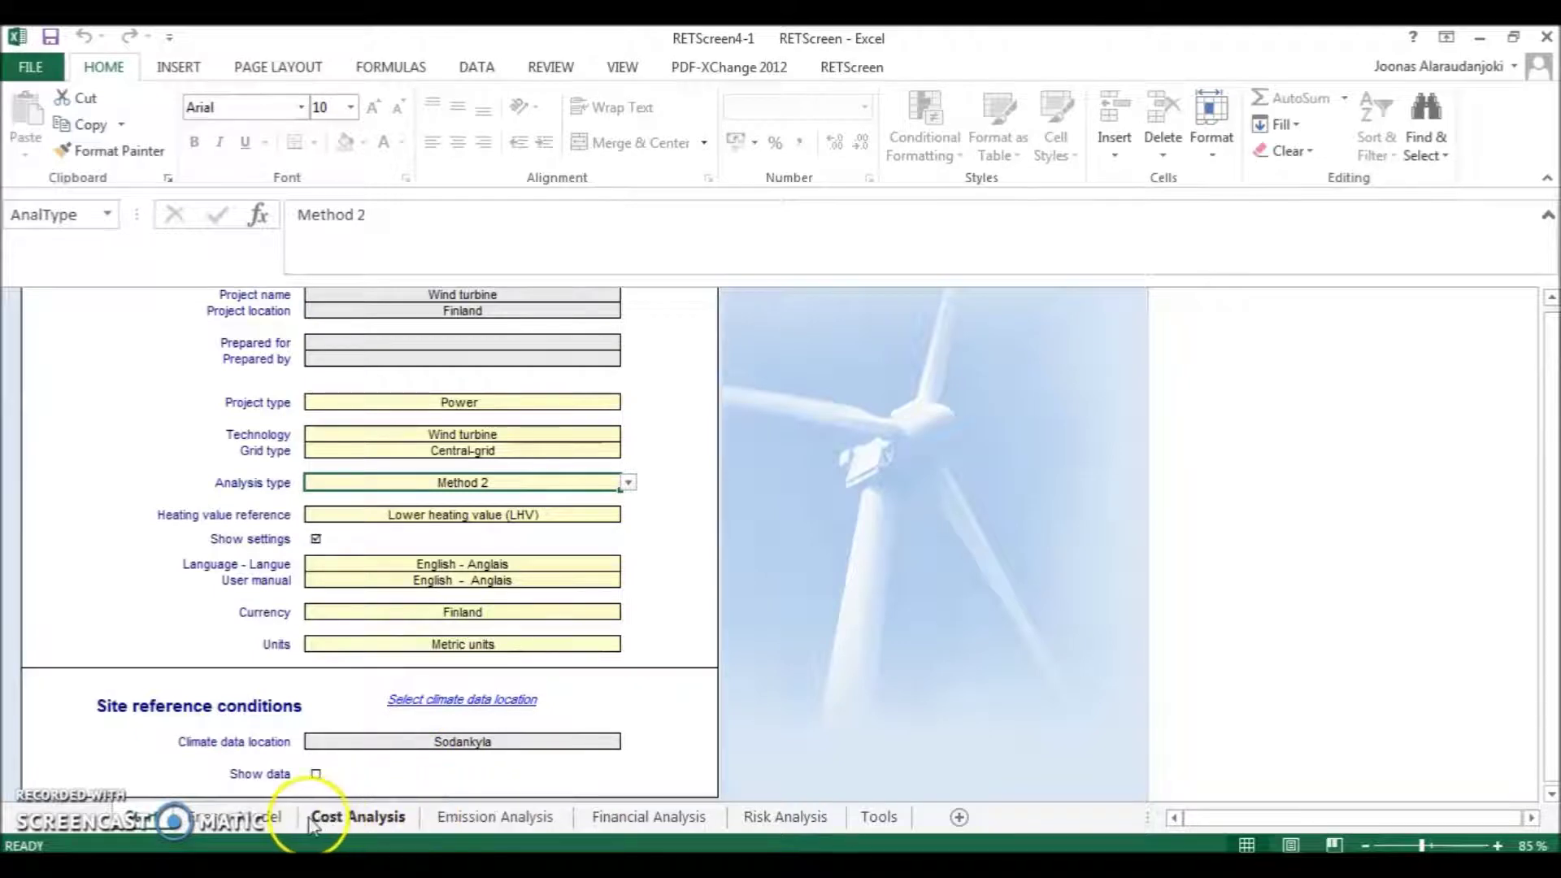
{"action": "left_click", "coordinate": [709, 823]}
{"action": "left_click", "coordinate": [779, 823]}
{"action": "left_click", "coordinate": [651, 820]}
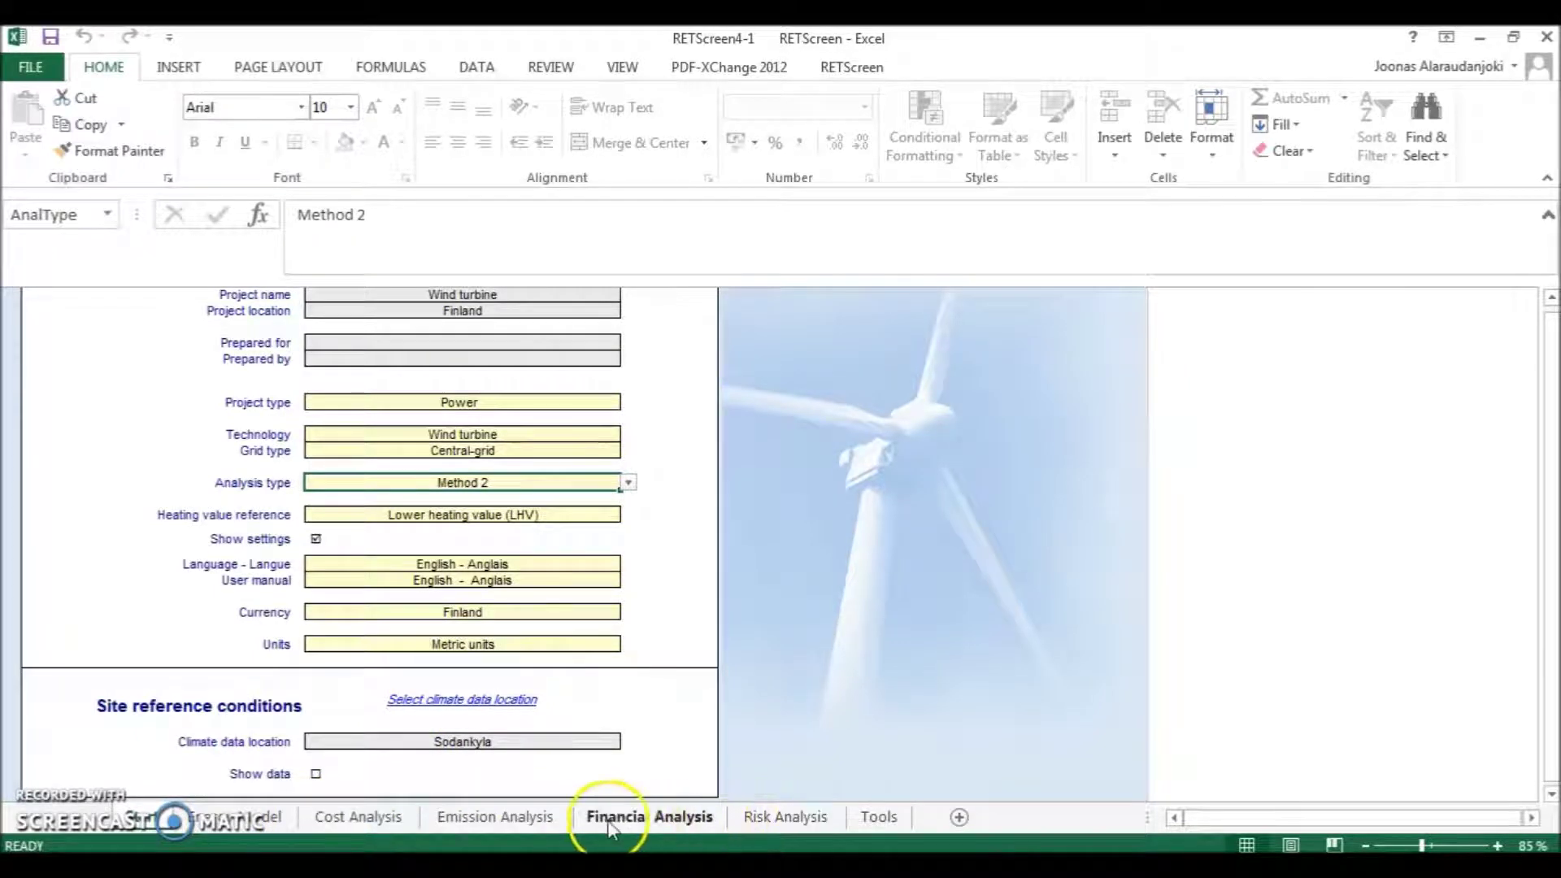
{"action": "left_click", "coordinate": [342, 821]}
{"action": "left_click", "coordinate": [166, 815]}
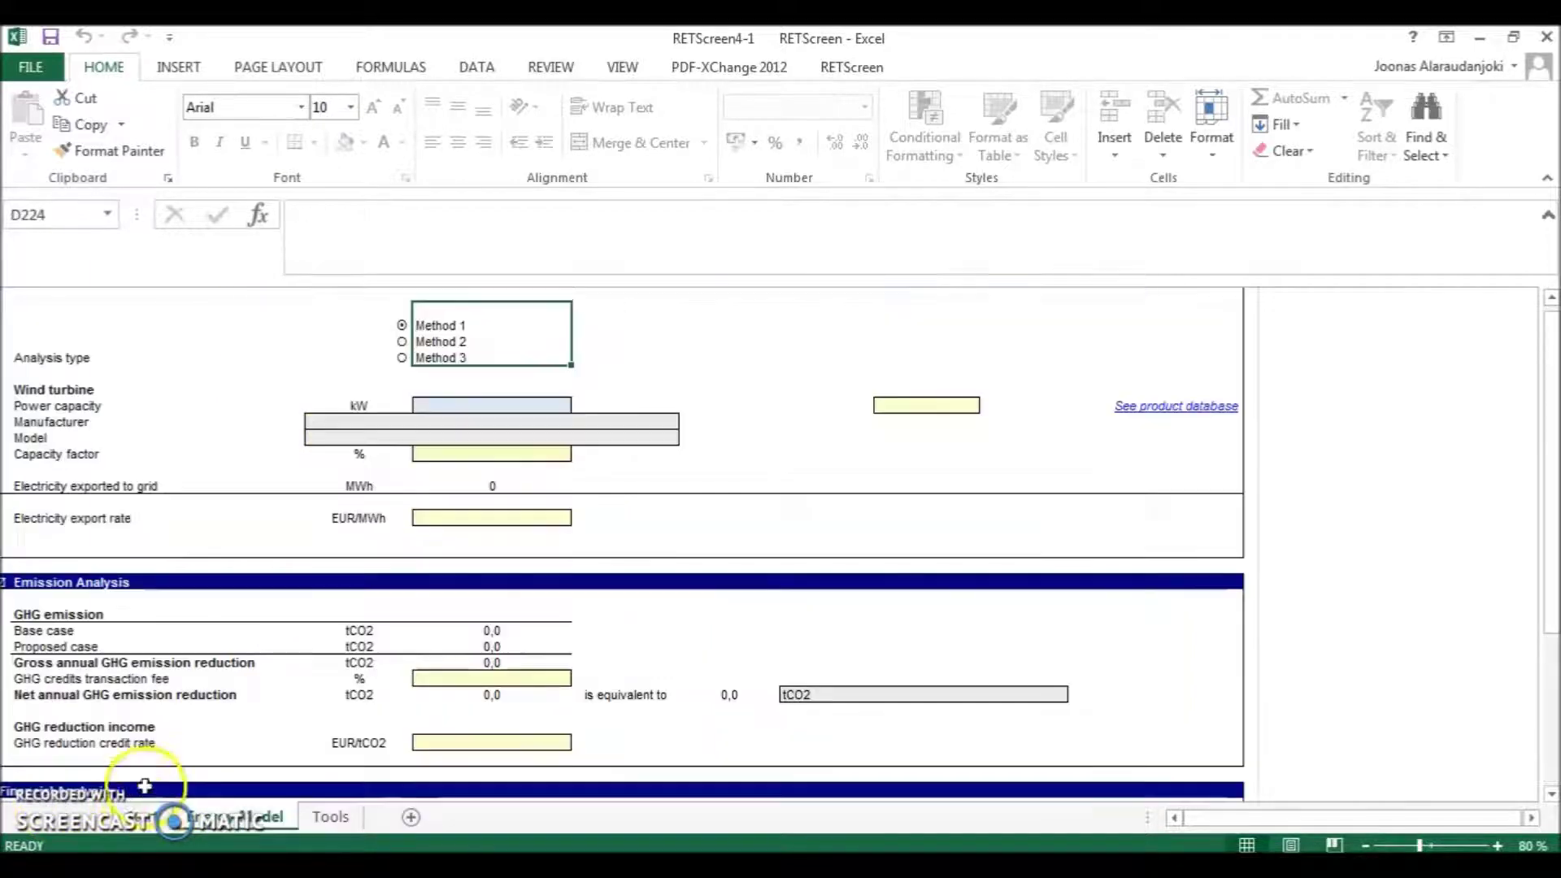
- Set the energy model to Method 2, showing Sodankyla wind speed 3.1 m/s at 10 m
{"action": "scroll", "coordinate": [439, 716], "scroll_direction": "up", "scroll_amount": 1}
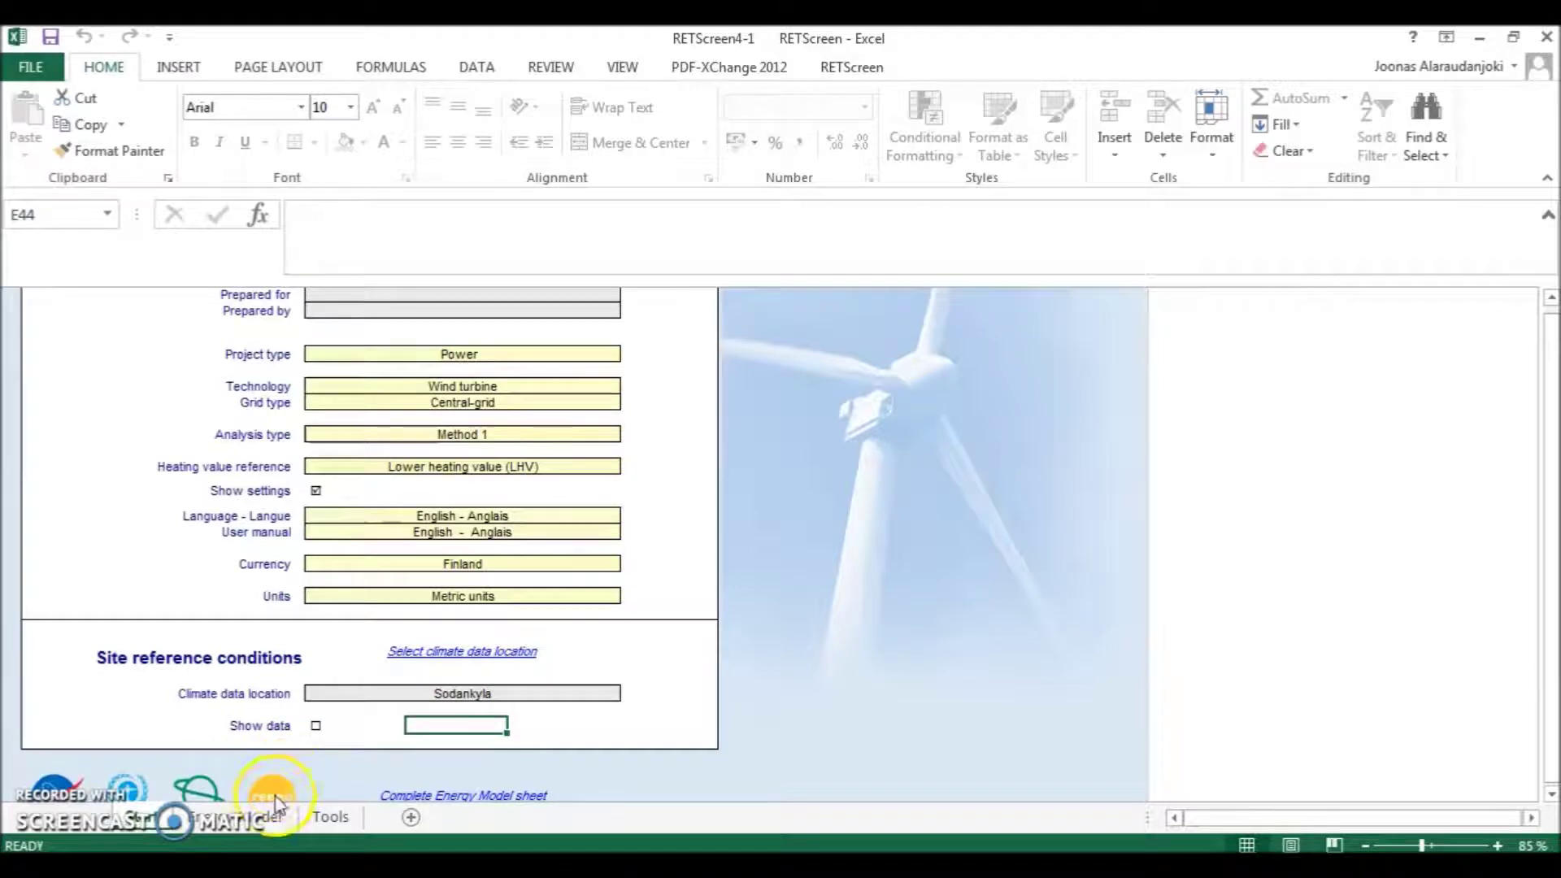
{"action": "left_click", "coordinate": [262, 818]}
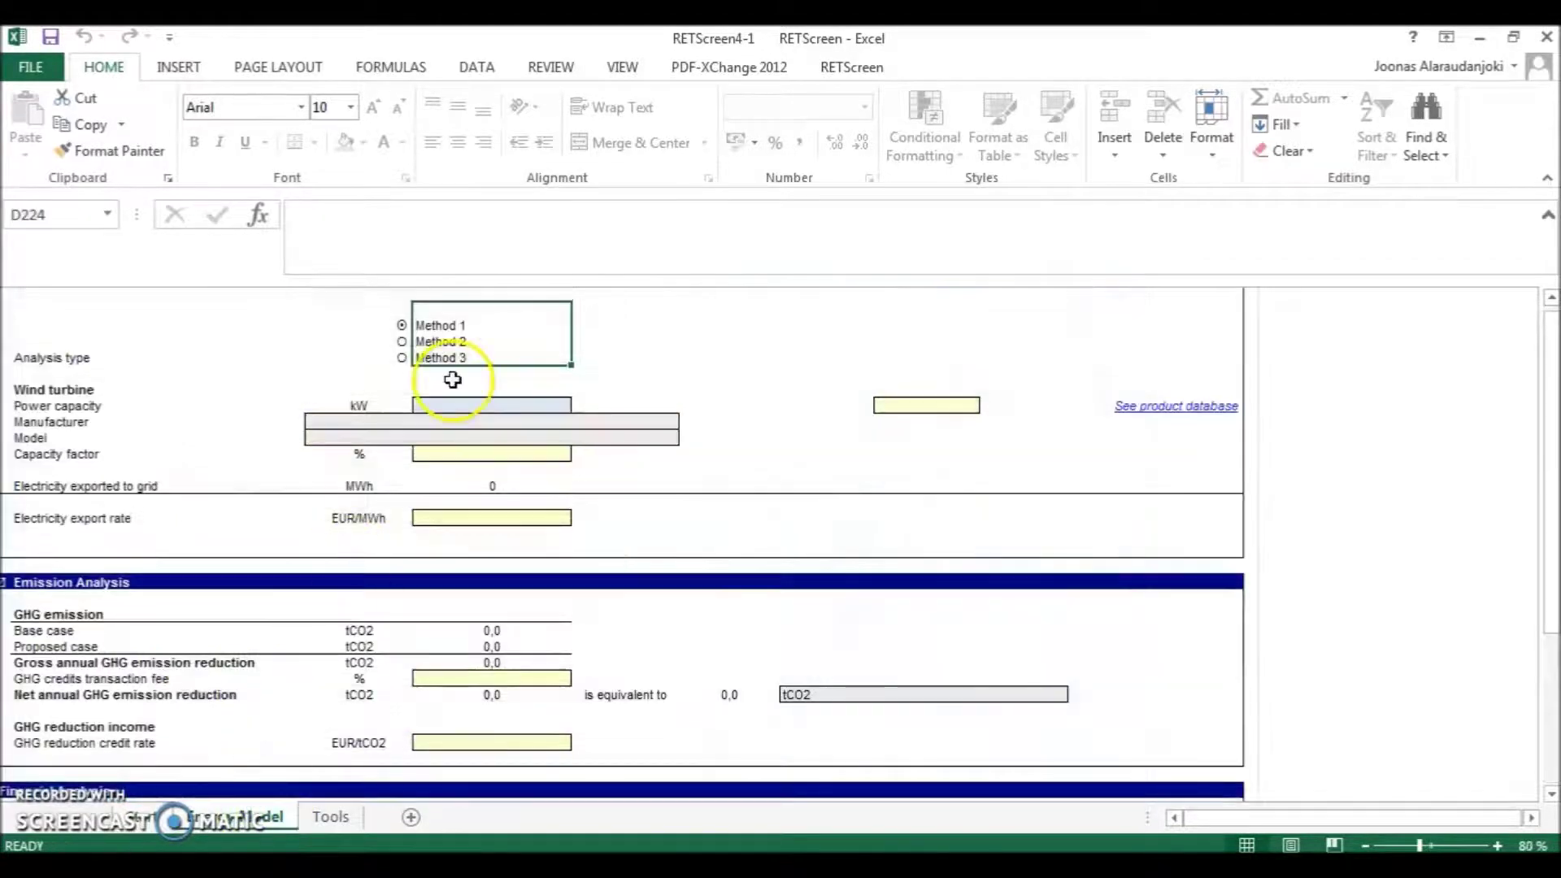
{"action": "scroll", "coordinate": [453, 380], "scroll_direction": "up", "scroll_amount": 1}
{"action": "scroll", "coordinate": [285, 383], "scroll_direction": "up", "scroll_amount": 1}
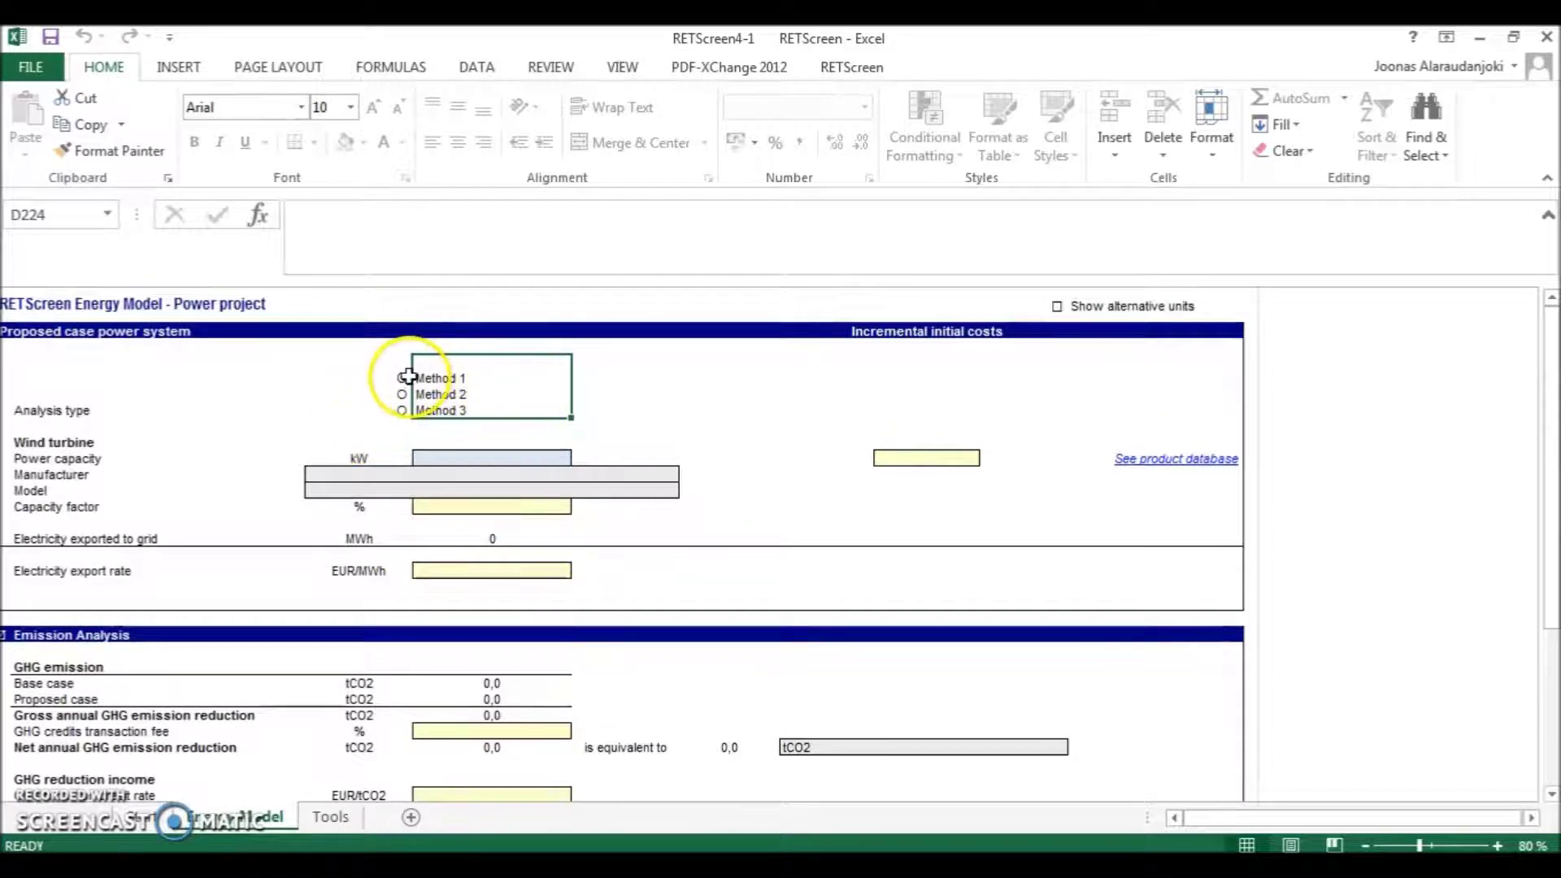
{"action": "left_click", "coordinate": [402, 377]}
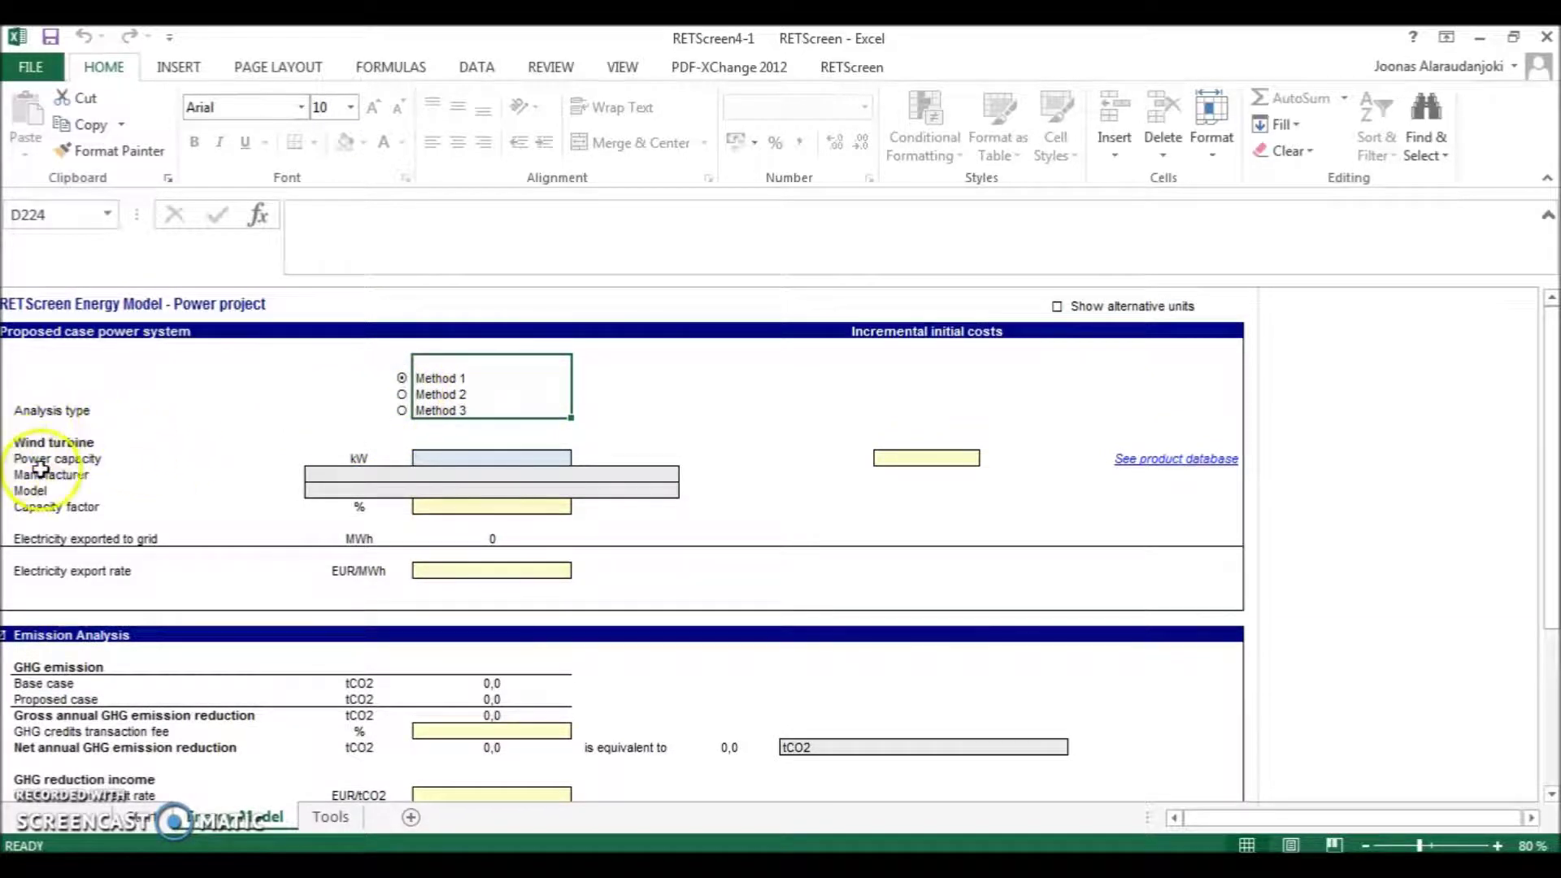
{"action": "left_click", "coordinate": [402, 394]}
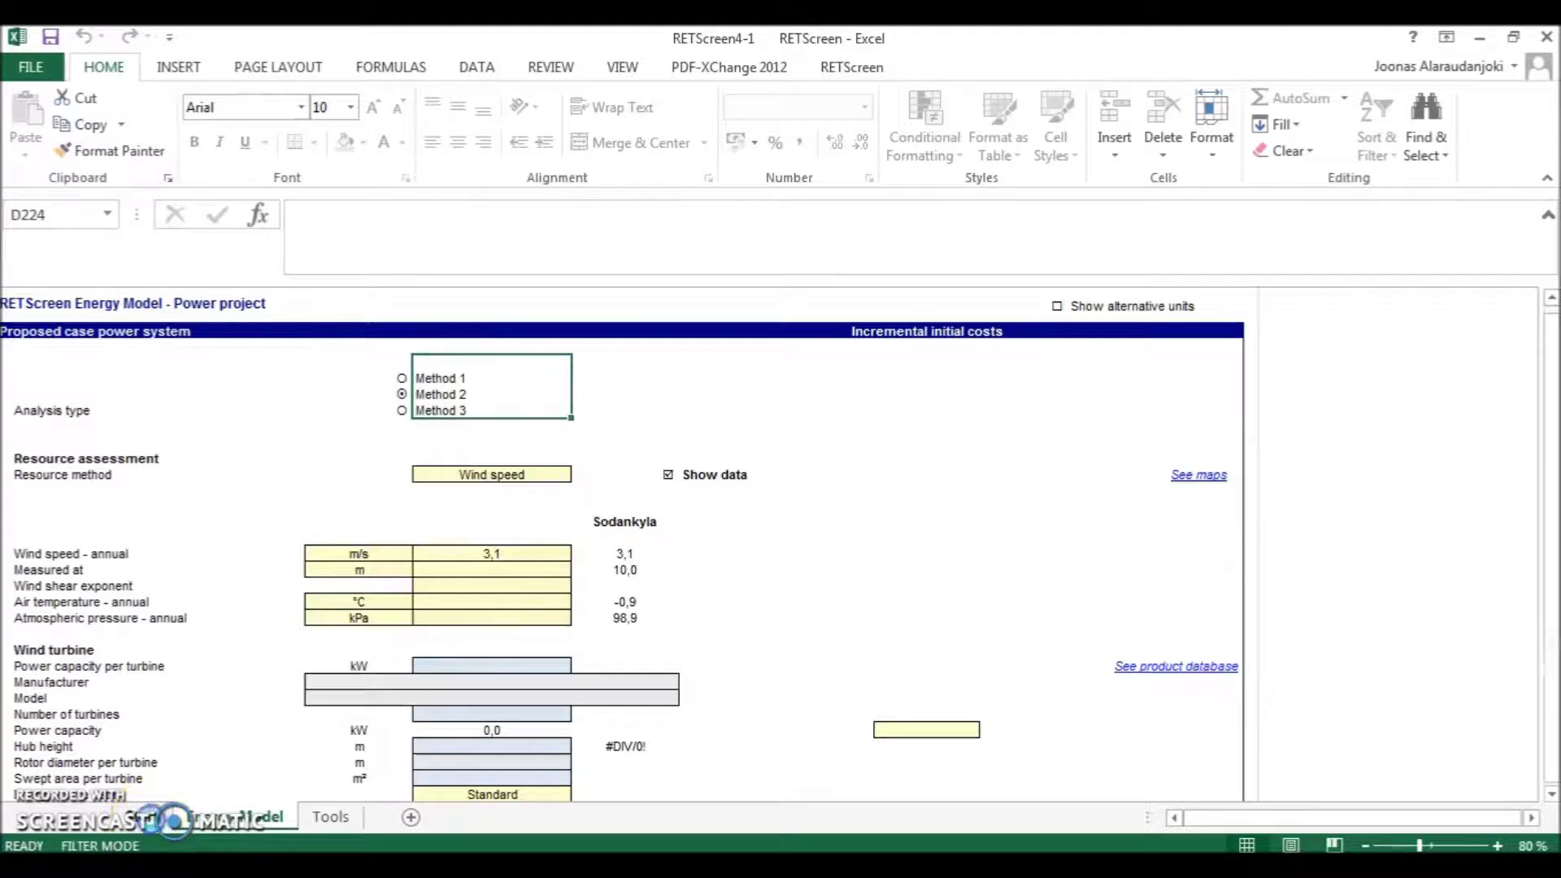
{"action": "left_click", "coordinate": [159, 819]}
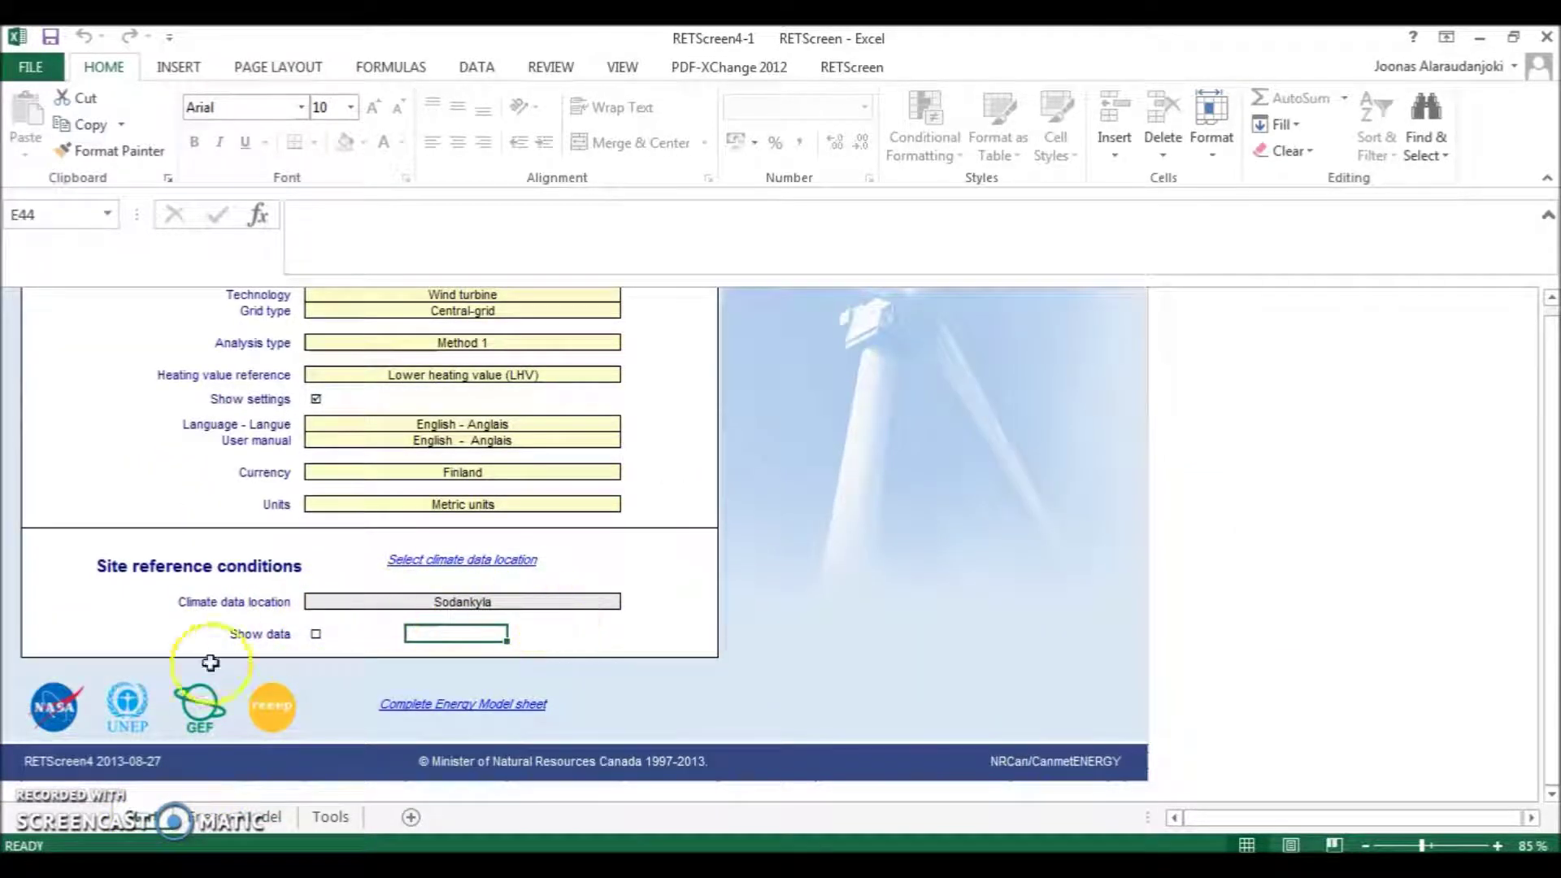
{"action": "left_click", "coordinate": [233, 819]}
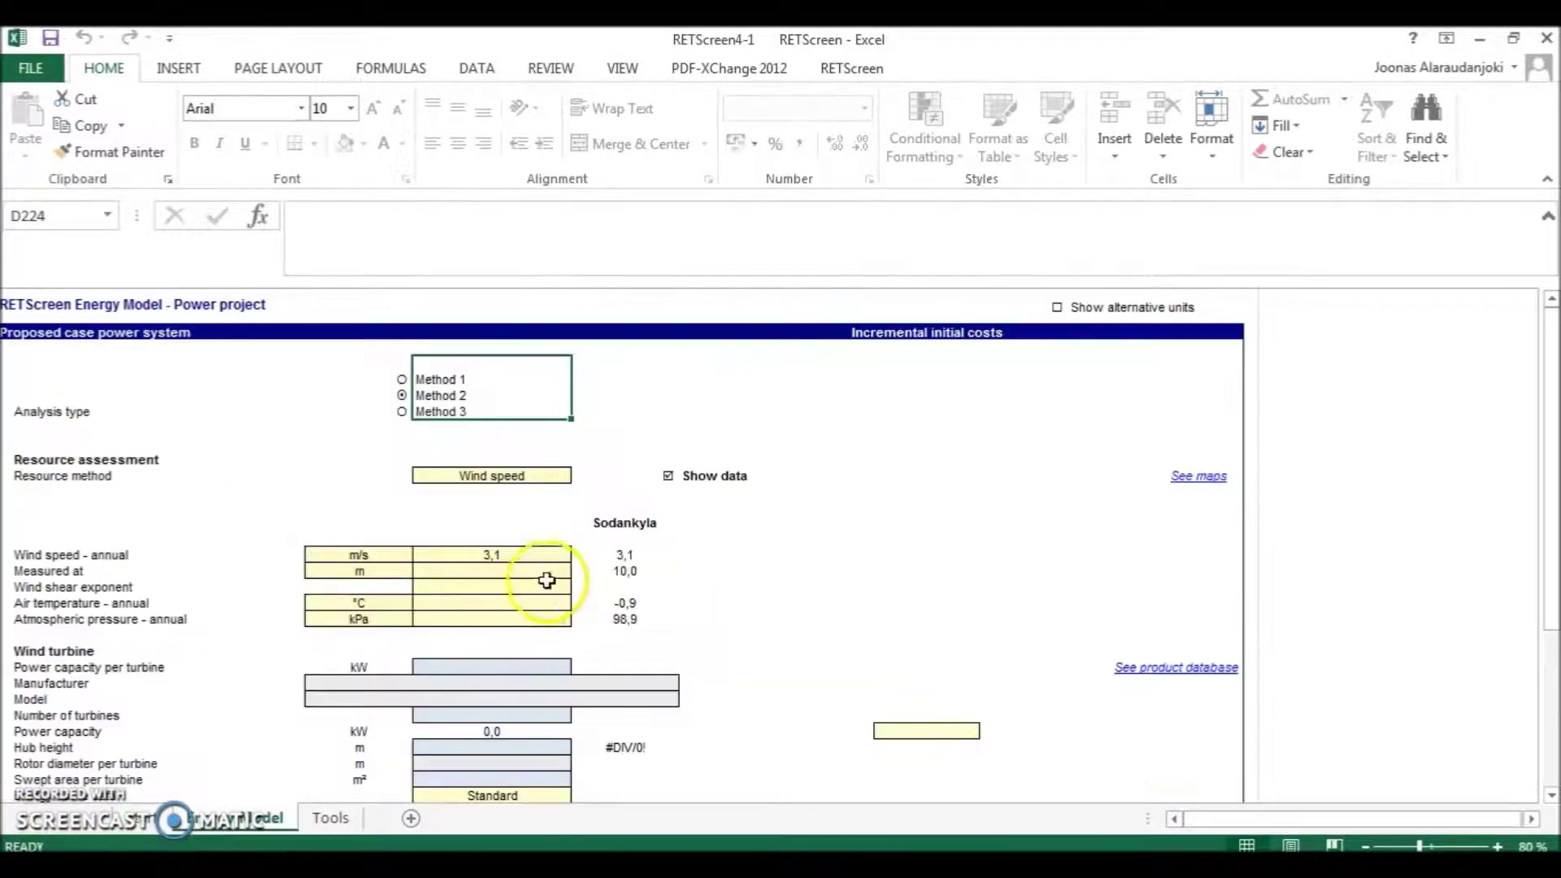
- Check the electricity exported to grid value, then switch the Energy Model to Method 3
{"action": "scroll", "coordinate": [503, 538], "scroll_direction": "down", "scroll_amount": 13}
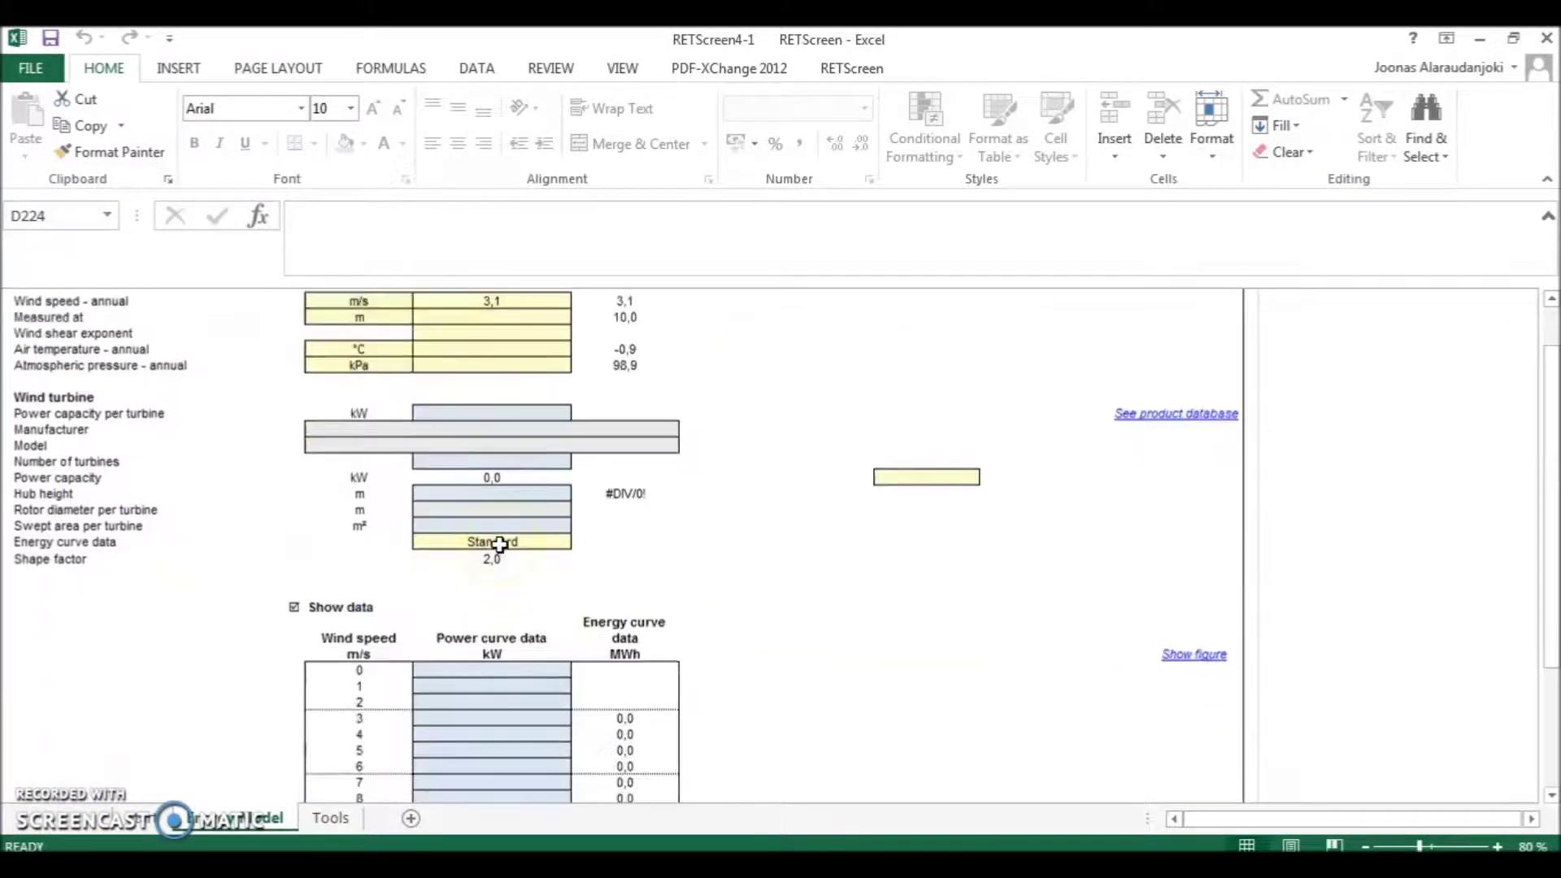
{"action": "scroll", "coordinate": [500, 545], "scroll_direction": "down", "scroll_amount": 4}
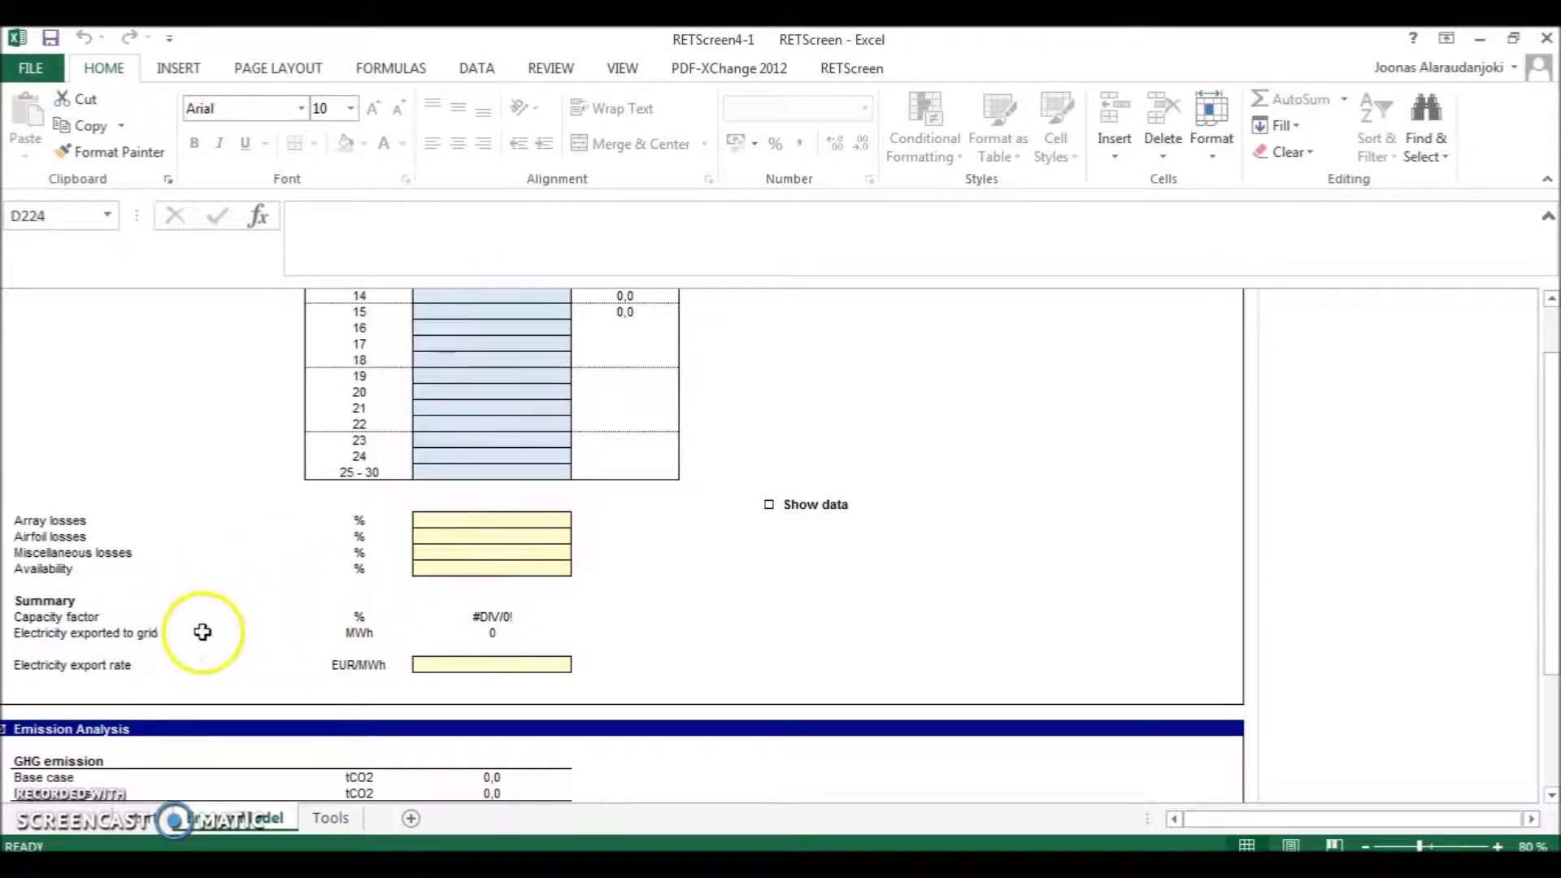
{"action": "left_click", "coordinate": [71, 639]}
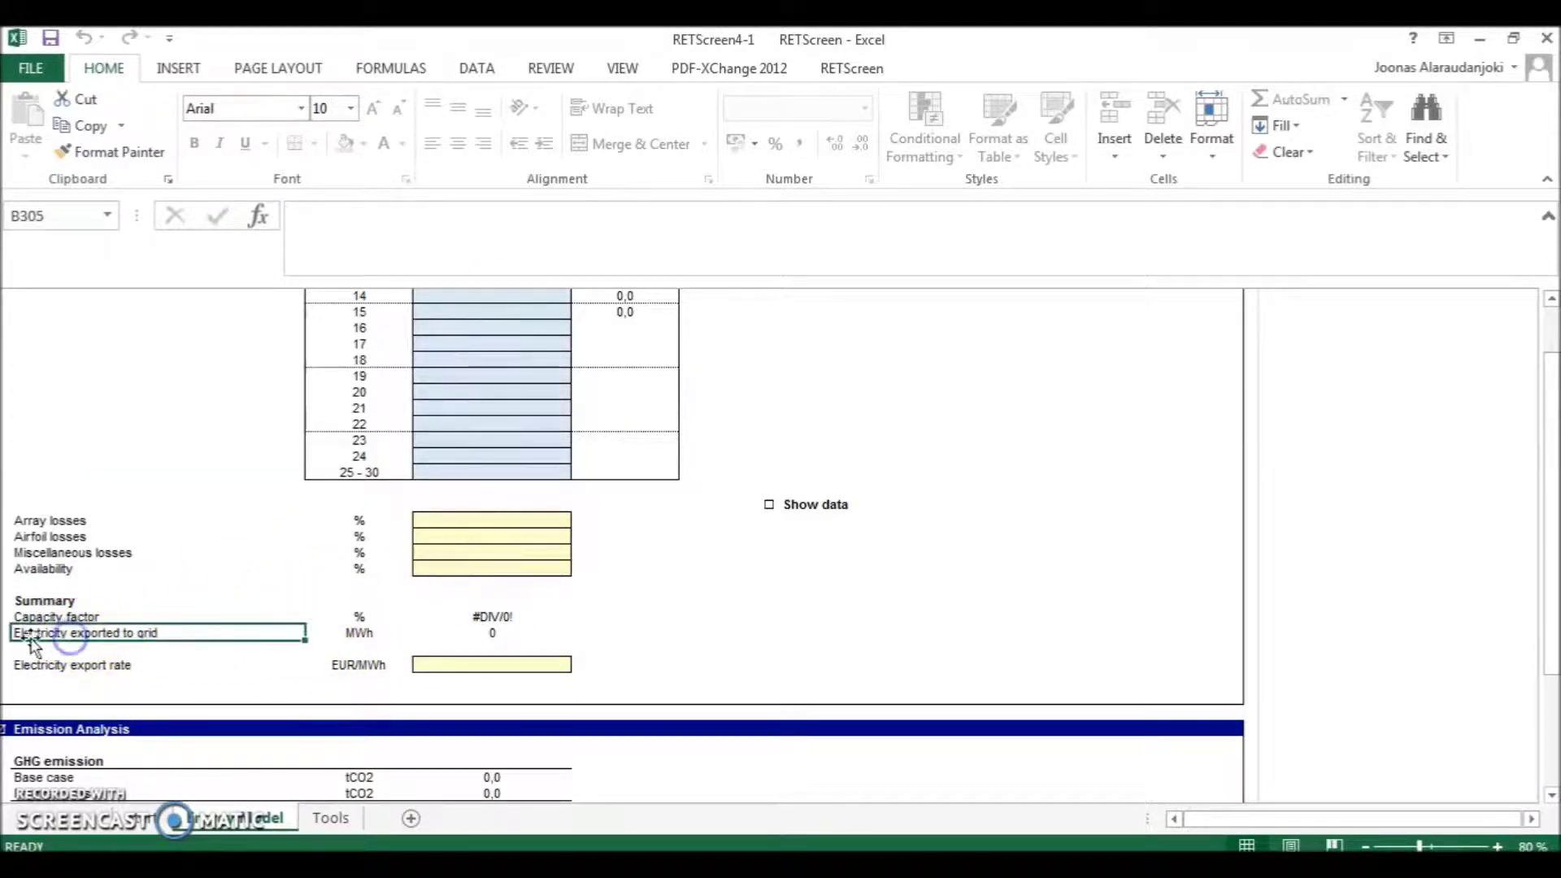
{"action": "left_click", "coordinate": [456, 634]}
{"action": "scroll", "coordinate": [292, 606], "scroll_direction": "down", "scroll_amount": 5}
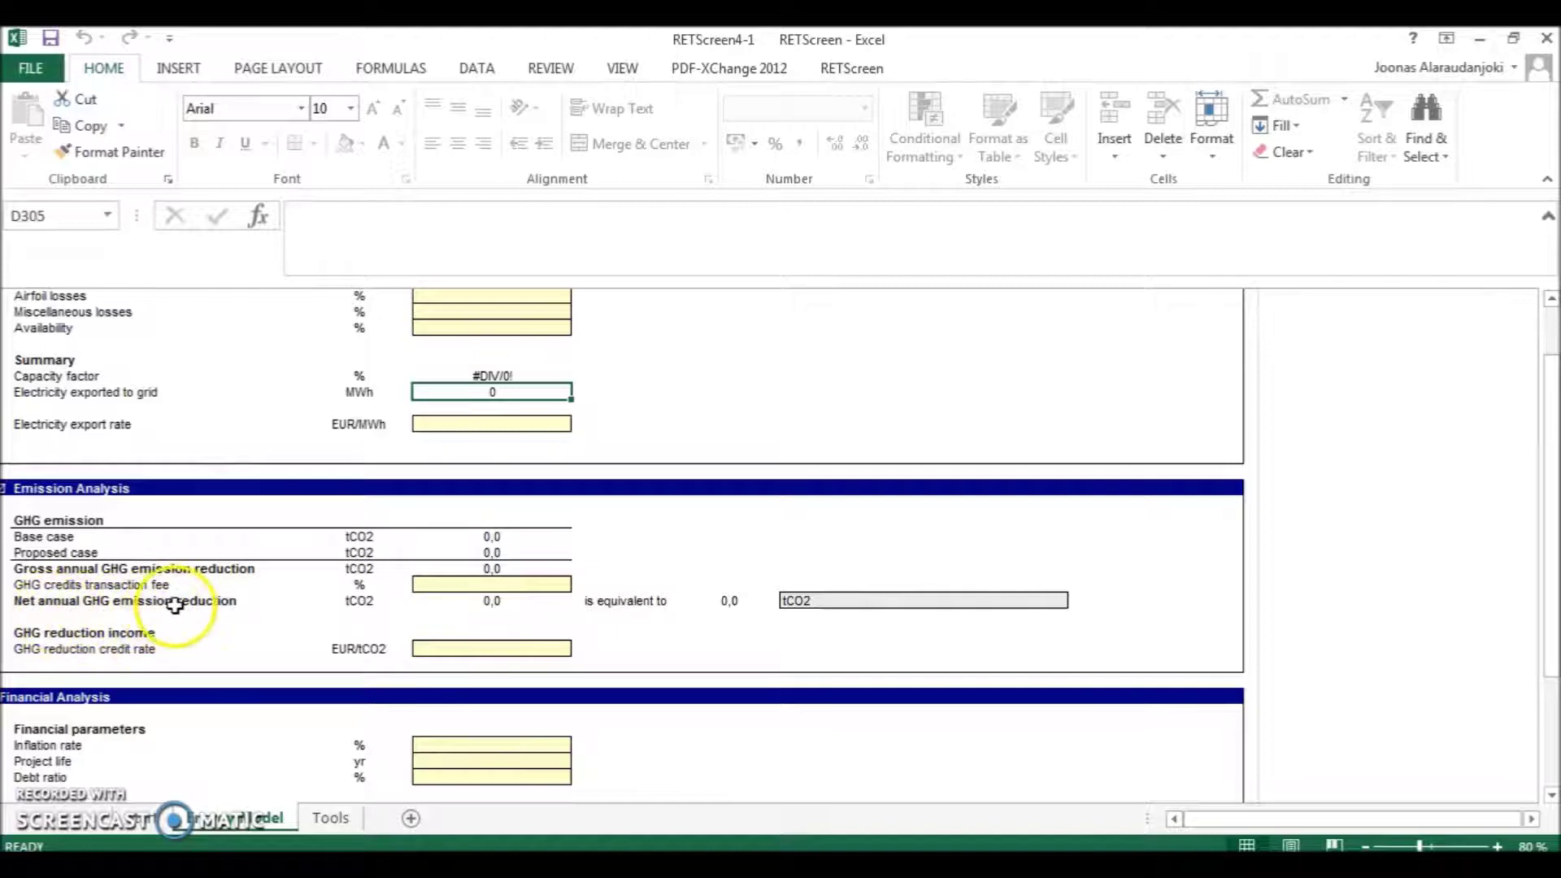
{"action": "scroll", "coordinate": [339, 605], "scroll_direction": "up", "scroll_amount": 4}
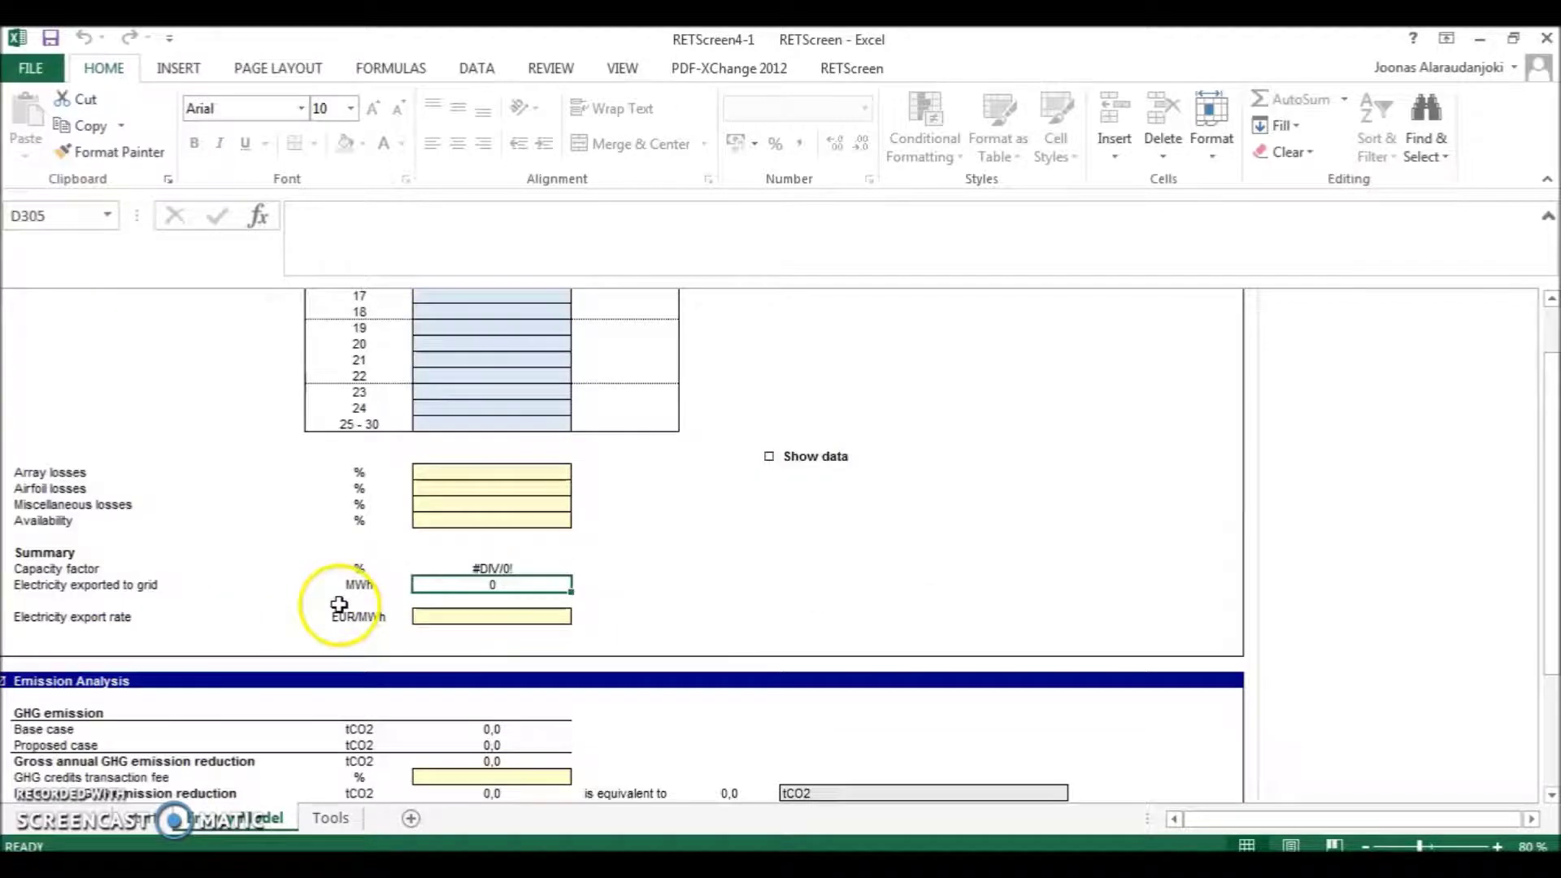
{"action": "scroll", "coordinate": [340, 604], "scroll_direction": "up", "scroll_amount": 20}
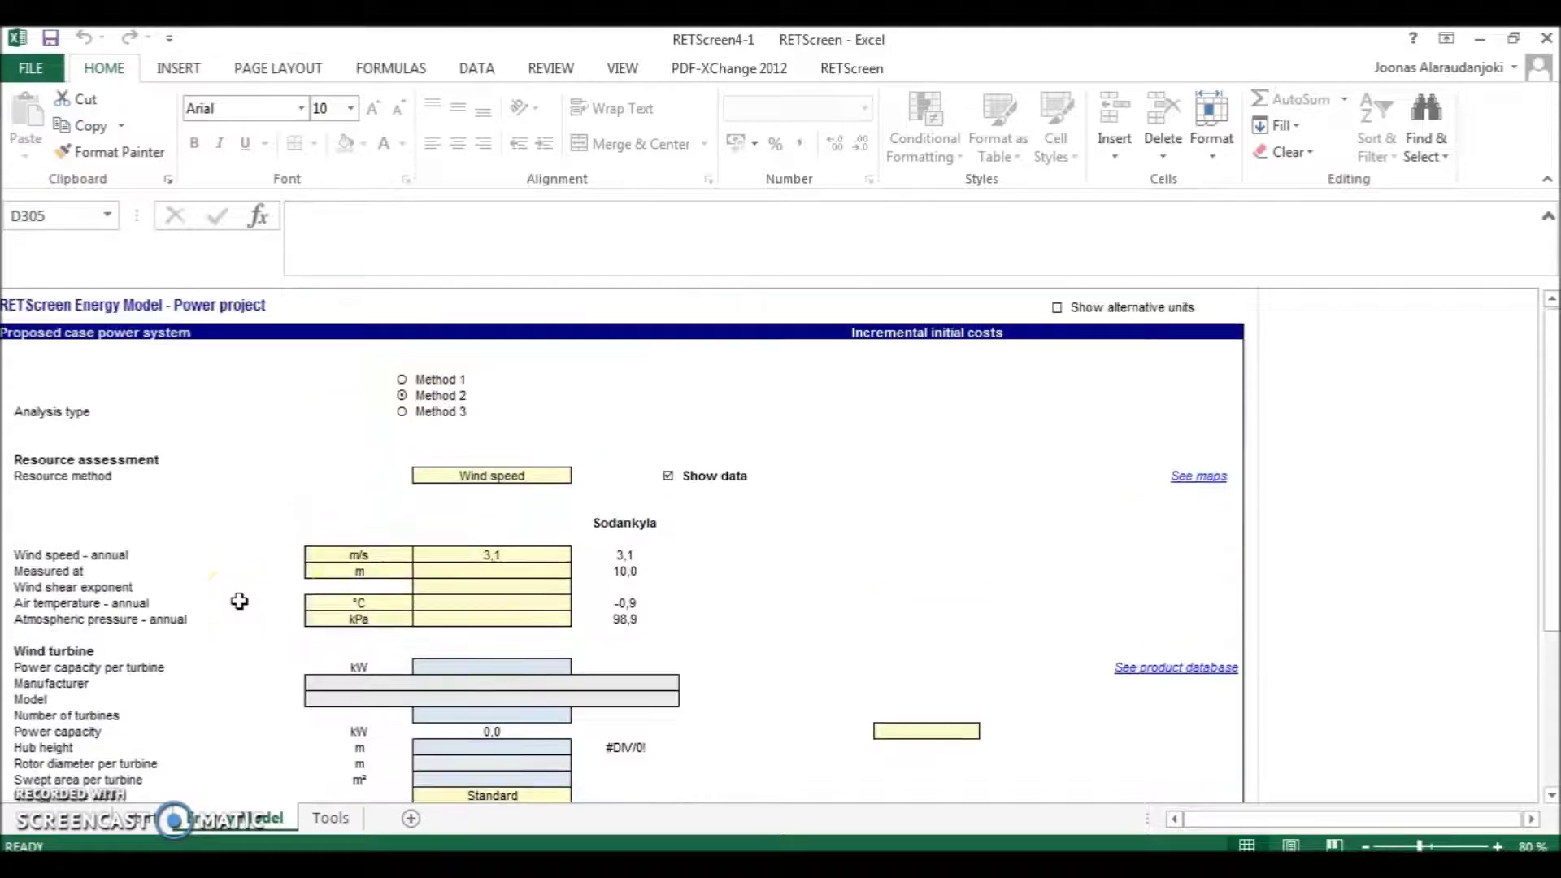
{"action": "left_click", "coordinate": [401, 377]}
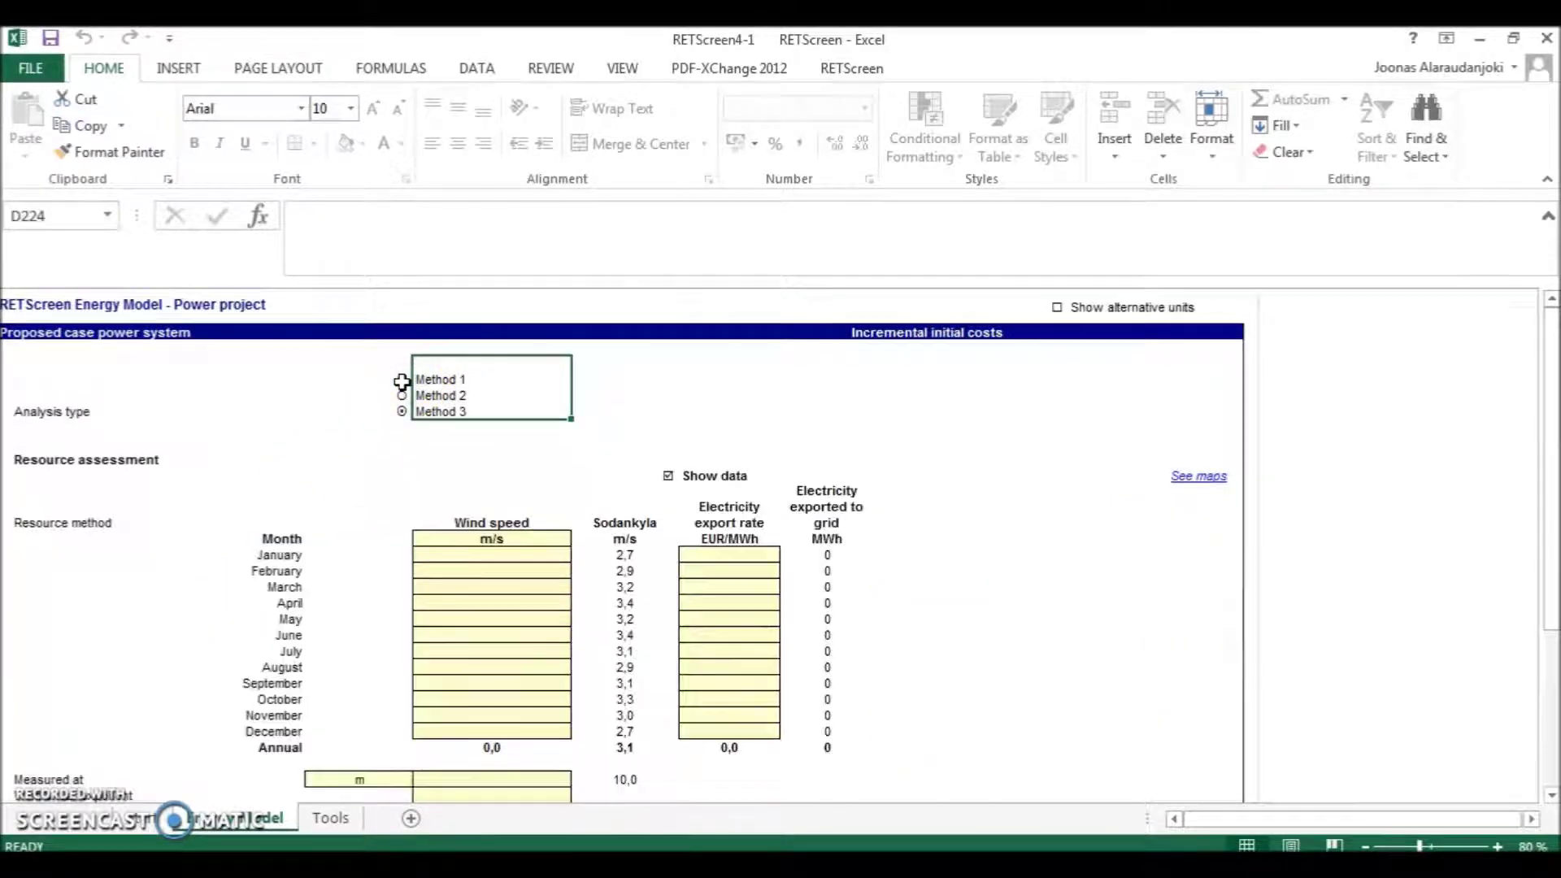
- Switch the analysis to Method 1 and check the 92 MWh electricity exported value
{"action": "left_click", "coordinate": [402, 379]}
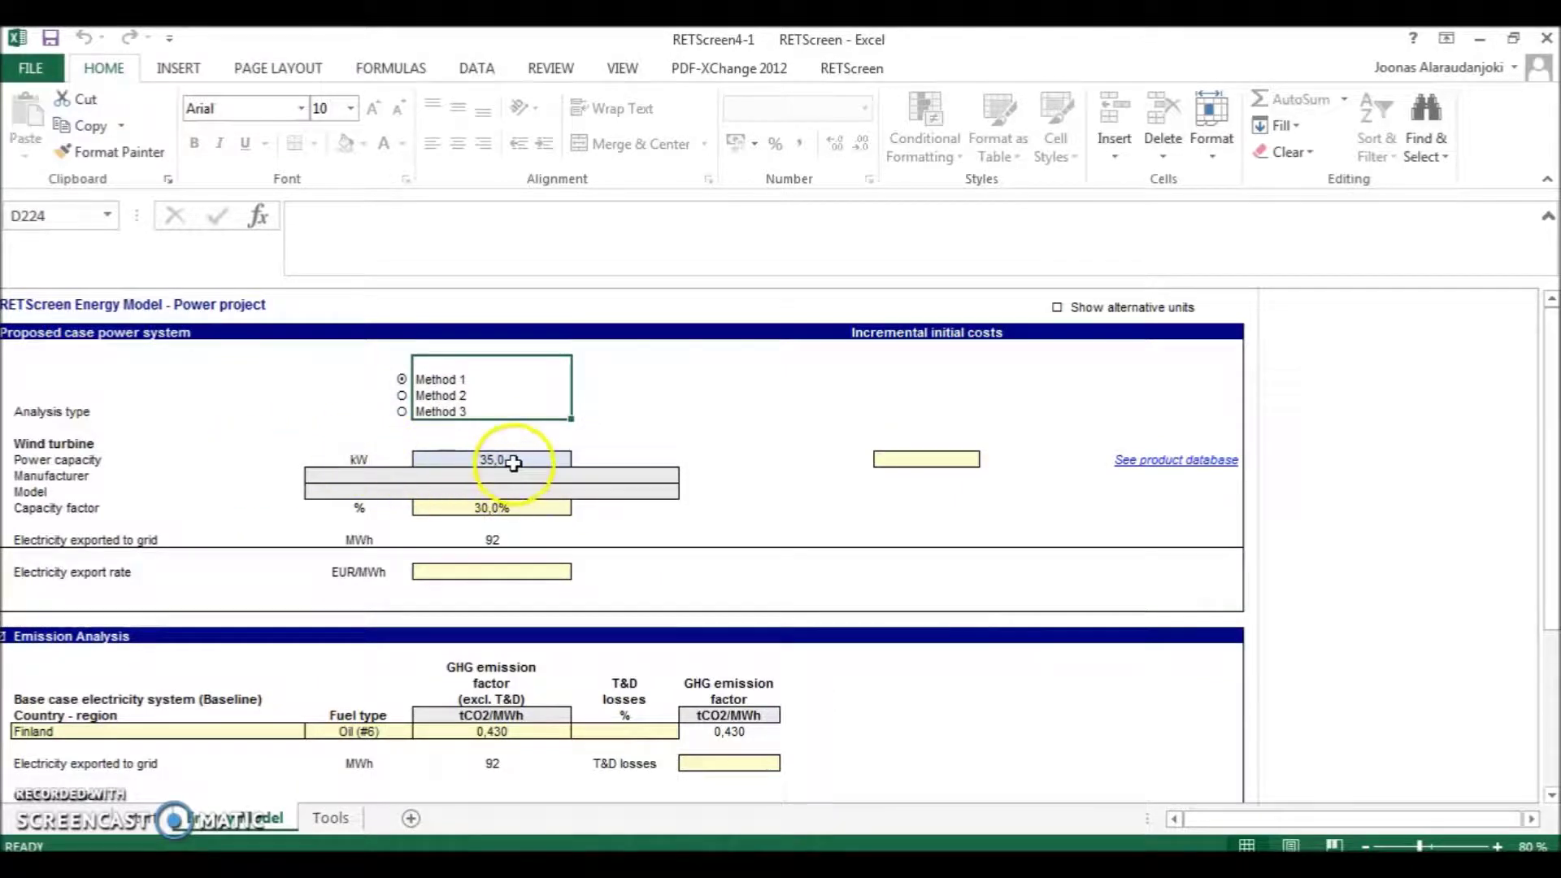
{"action": "scroll", "coordinate": [407, 463], "scroll_direction": "down", "scroll_amount": 1}
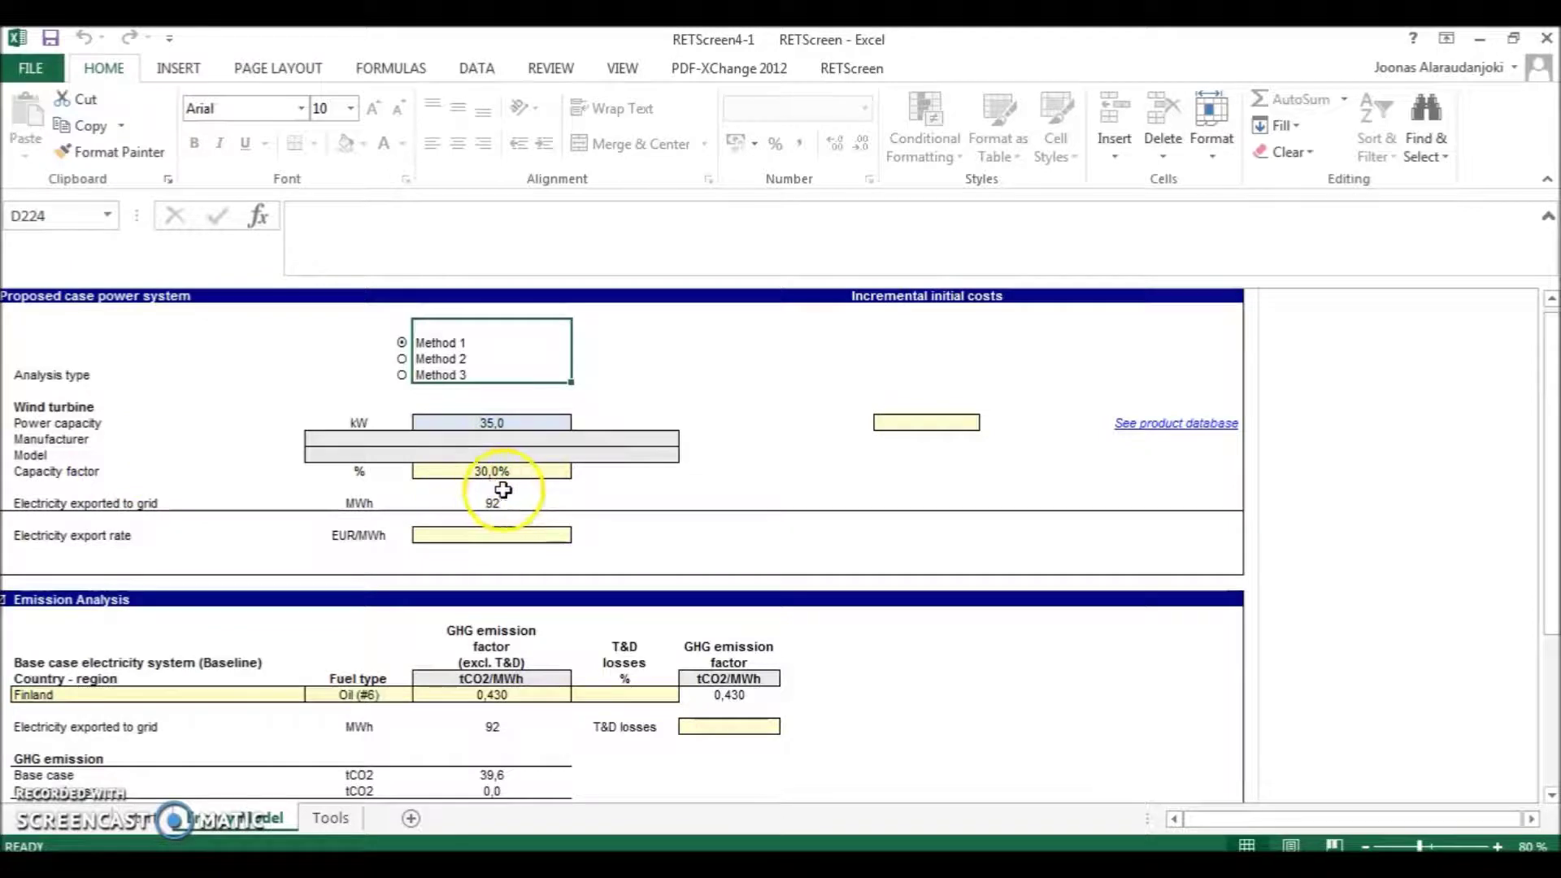
{"action": "scroll", "coordinate": [398, 482], "scroll_direction": "down", "scroll_amount": 1}
{"action": "scroll", "coordinate": [405, 478], "scroll_direction": "down", "scroll_amount": 2}
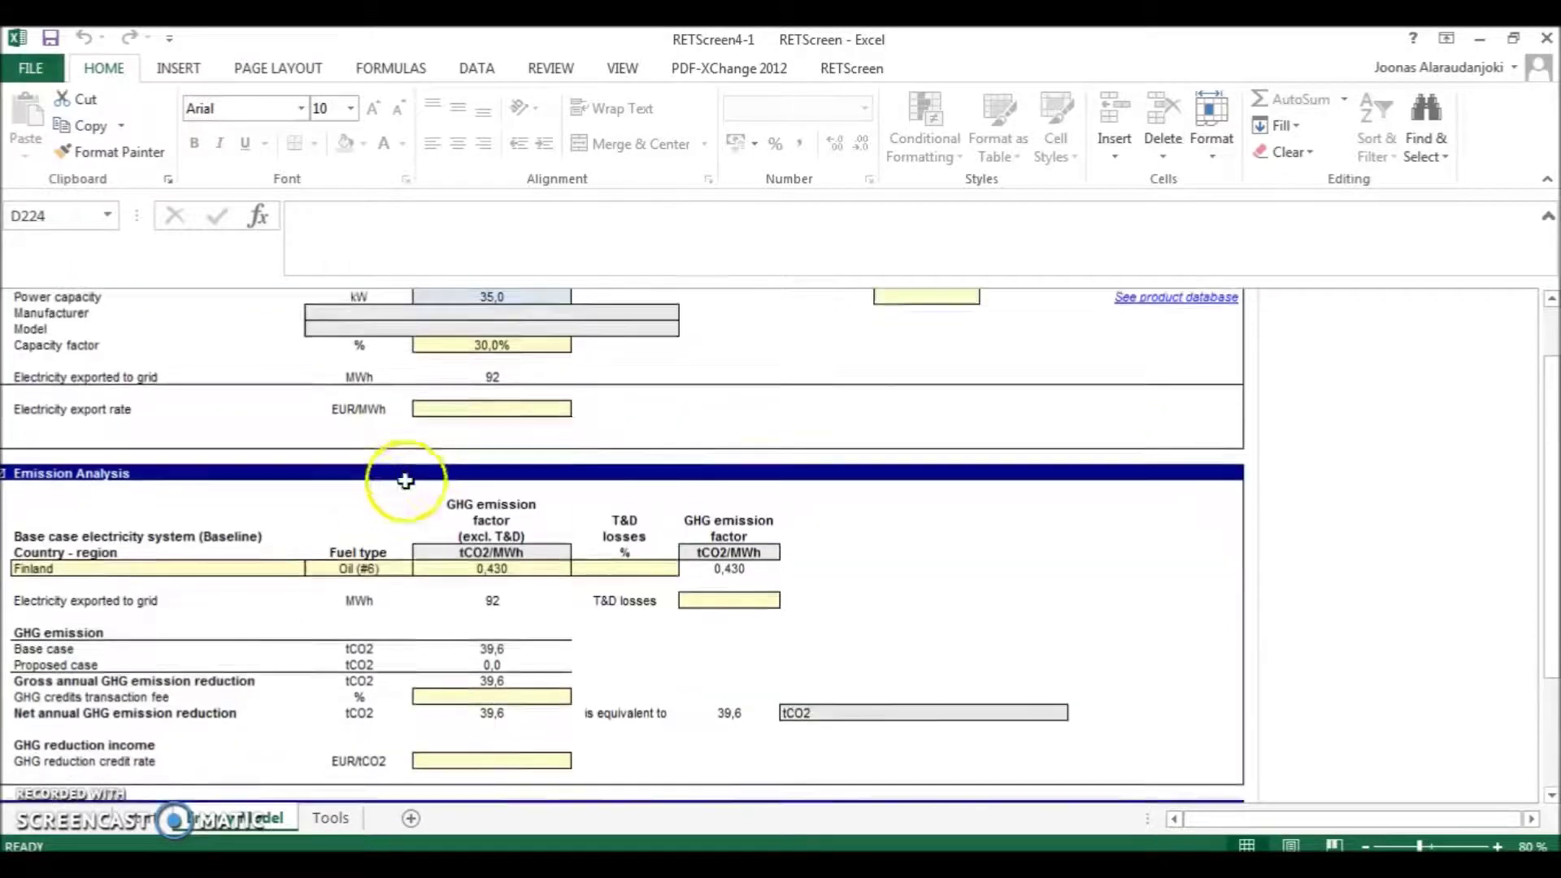
{"action": "left_click", "coordinate": [482, 380]}
{"action": "scroll", "coordinate": [540, 423], "scroll_direction": "up", "scroll_amount": 3}
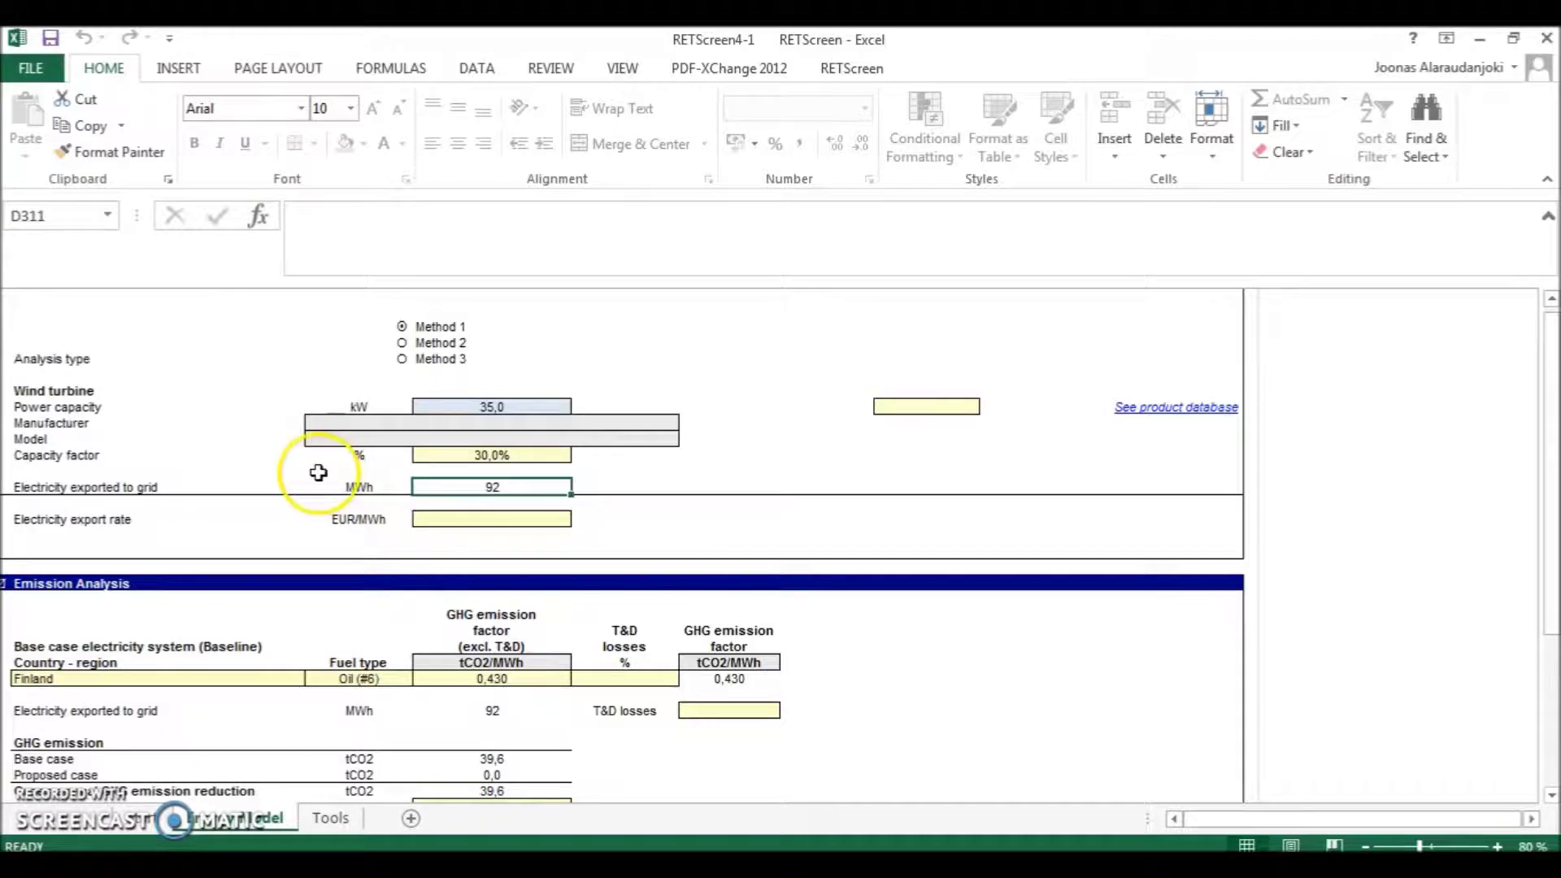
{"action": "scroll", "coordinate": [318, 473], "scroll_direction": "down", "scroll_amount": 4}
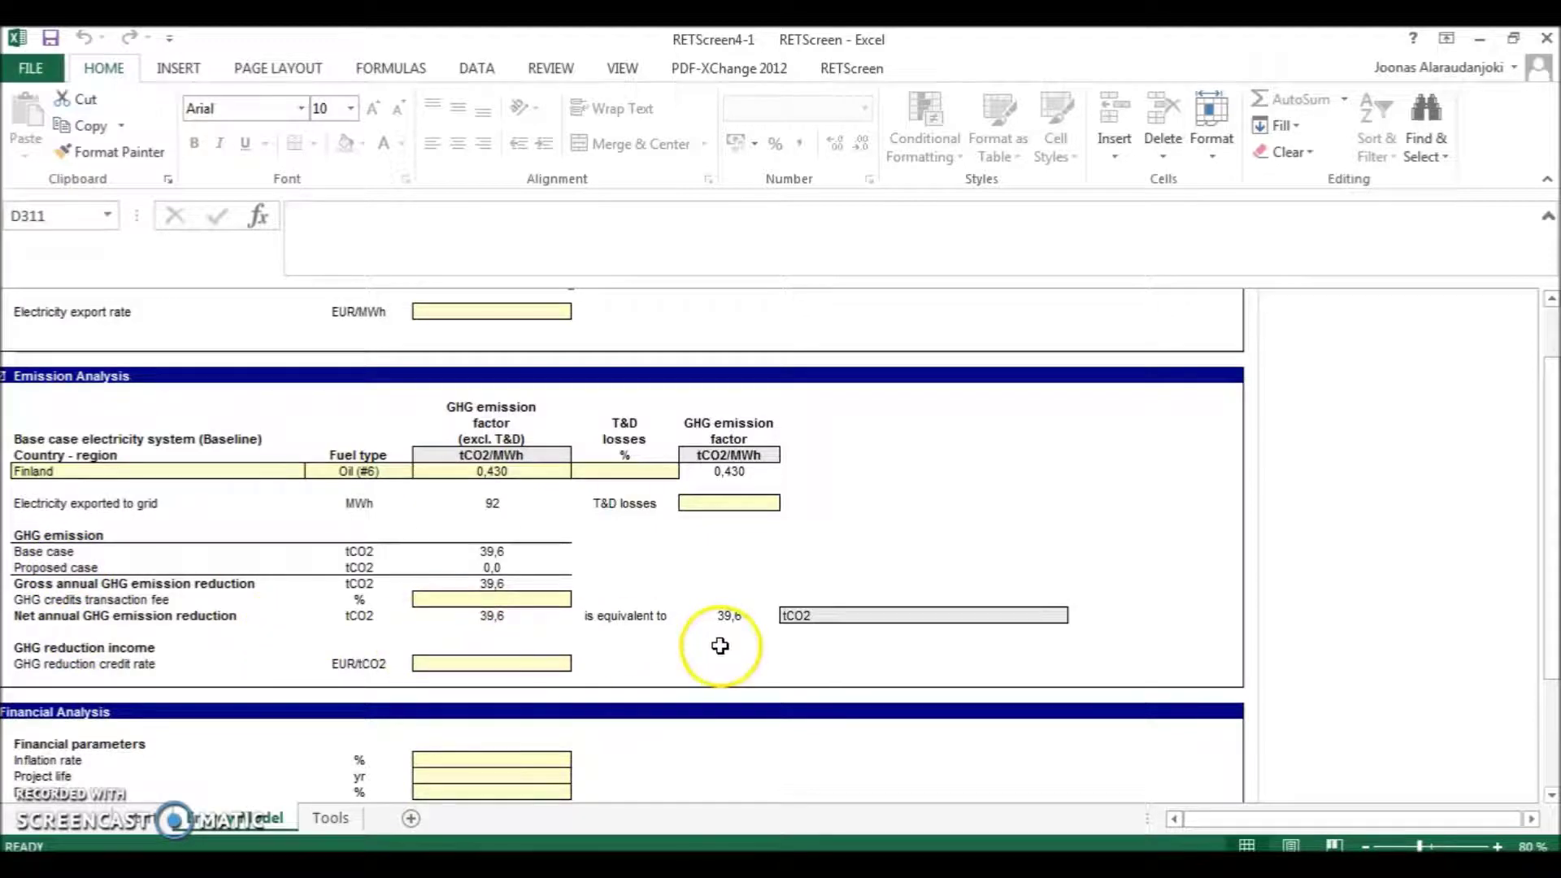
- Show the 39,6 tCO2 net GHG reduction as 7,2 cars & light trucks not used
{"action": "left_click", "coordinate": [523, 621]}
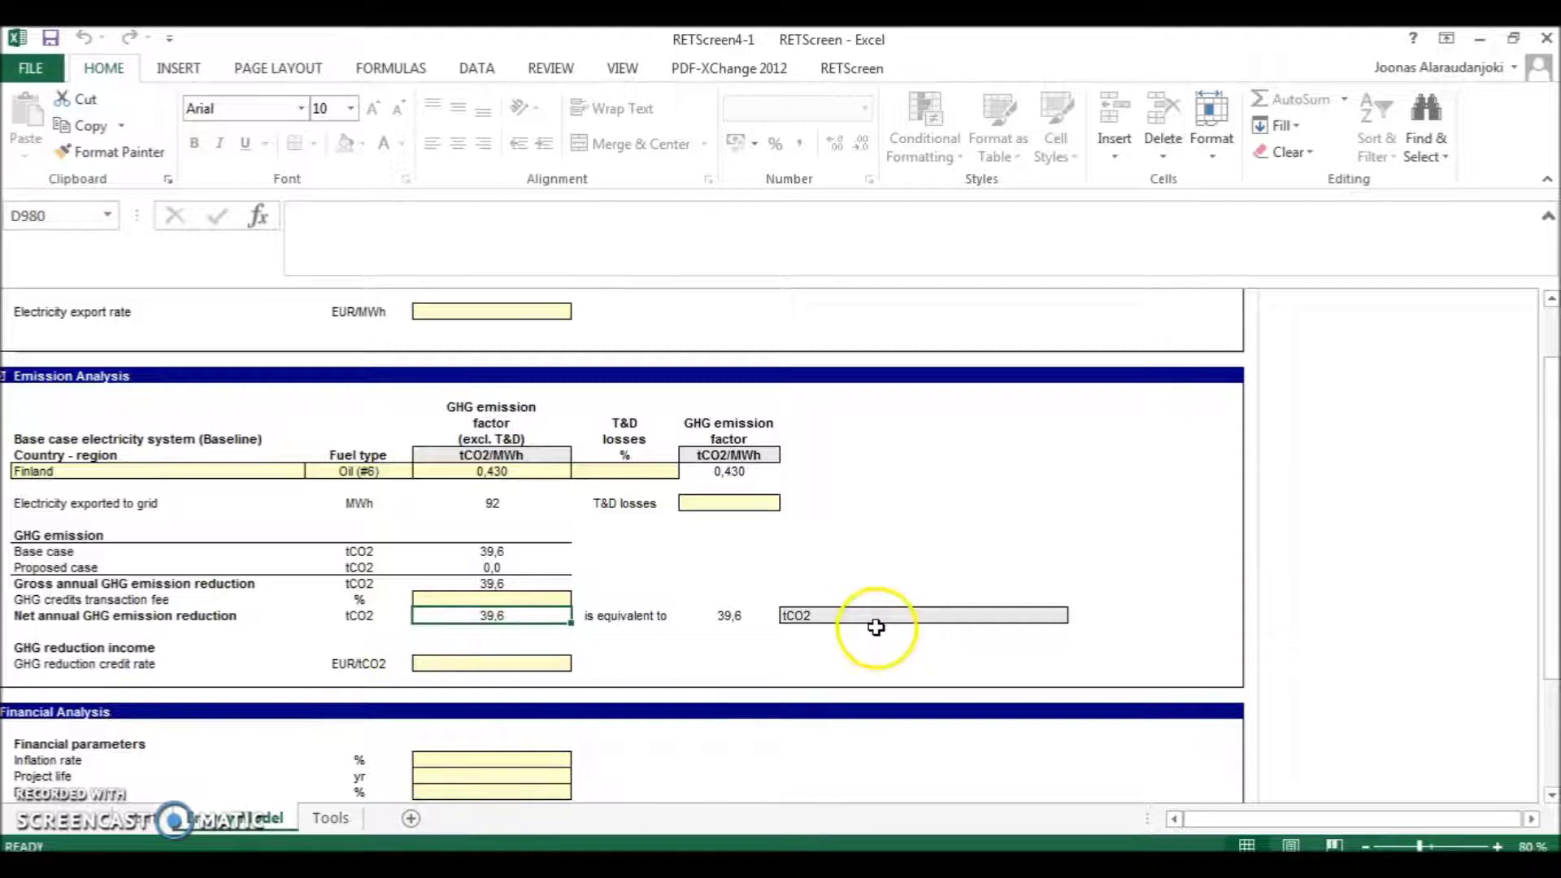
{"action": "left_click", "coordinate": [1043, 620]}
{"action": "left_click", "coordinate": [1075, 616]}
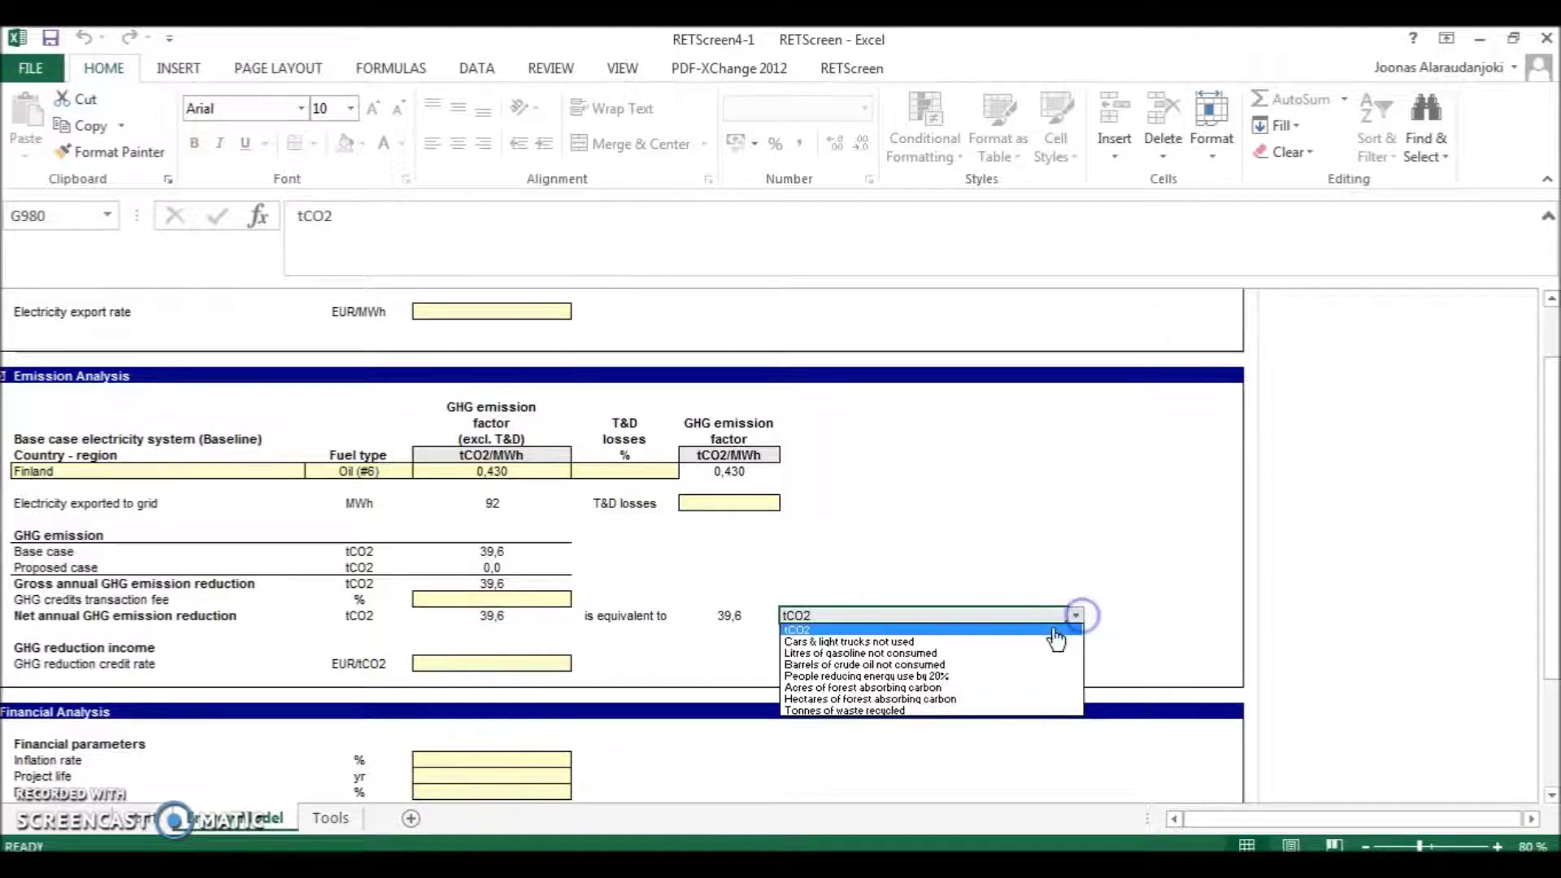
{"action": "left_click", "coordinate": [1008, 644]}
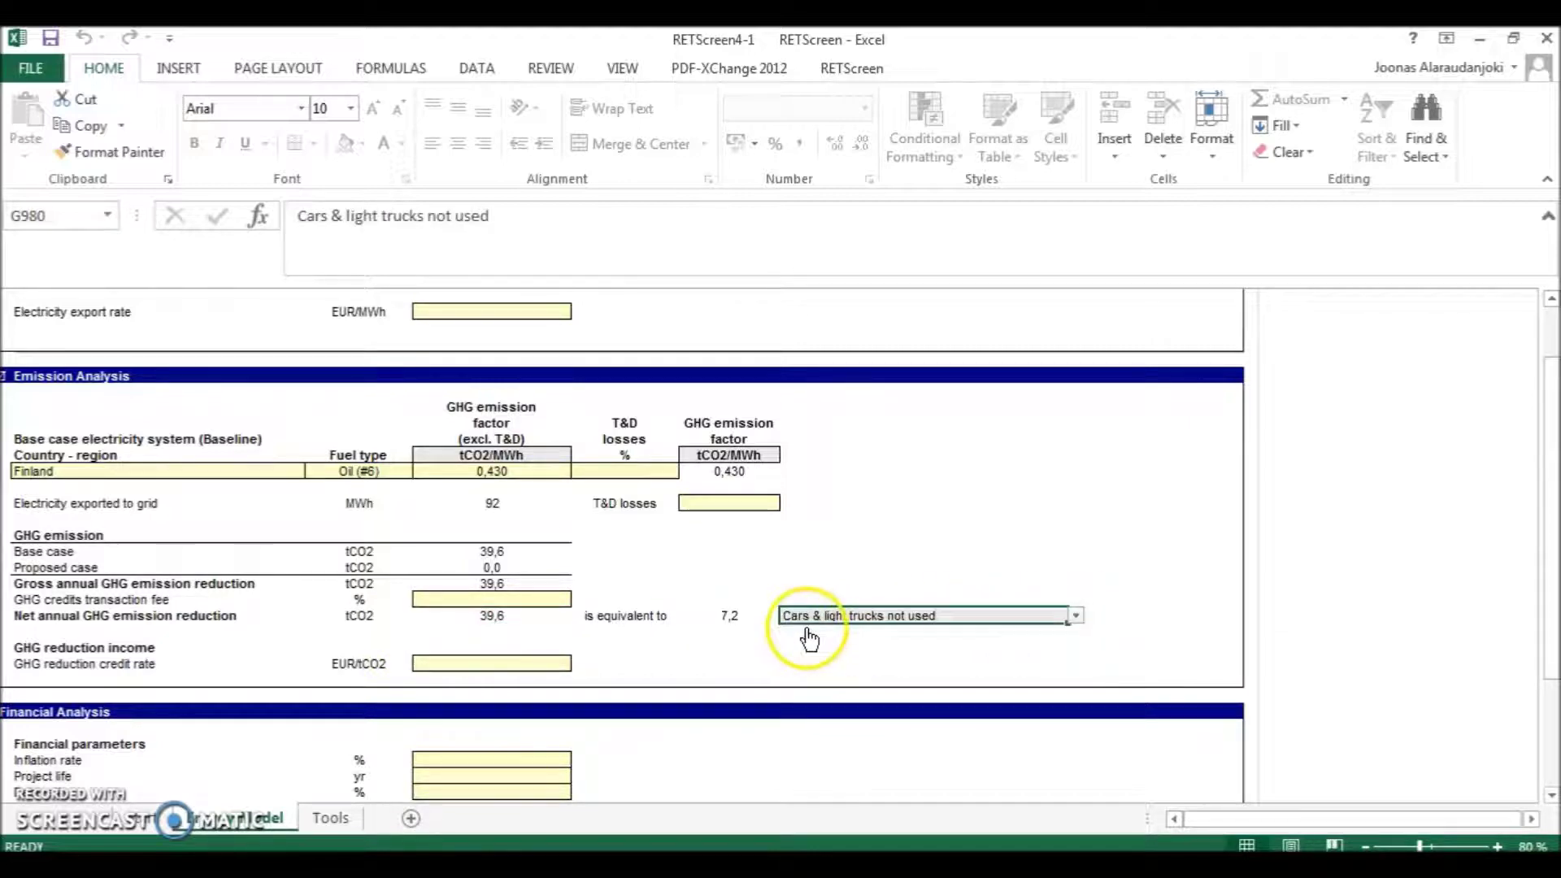
{"action": "left_click", "coordinate": [750, 618]}
{"action": "scroll", "coordinate": [425, 735], "scroll_direction": "down", "scroll_amount": 6}
{"action": "left_click", "coordinate": [425, 735]}
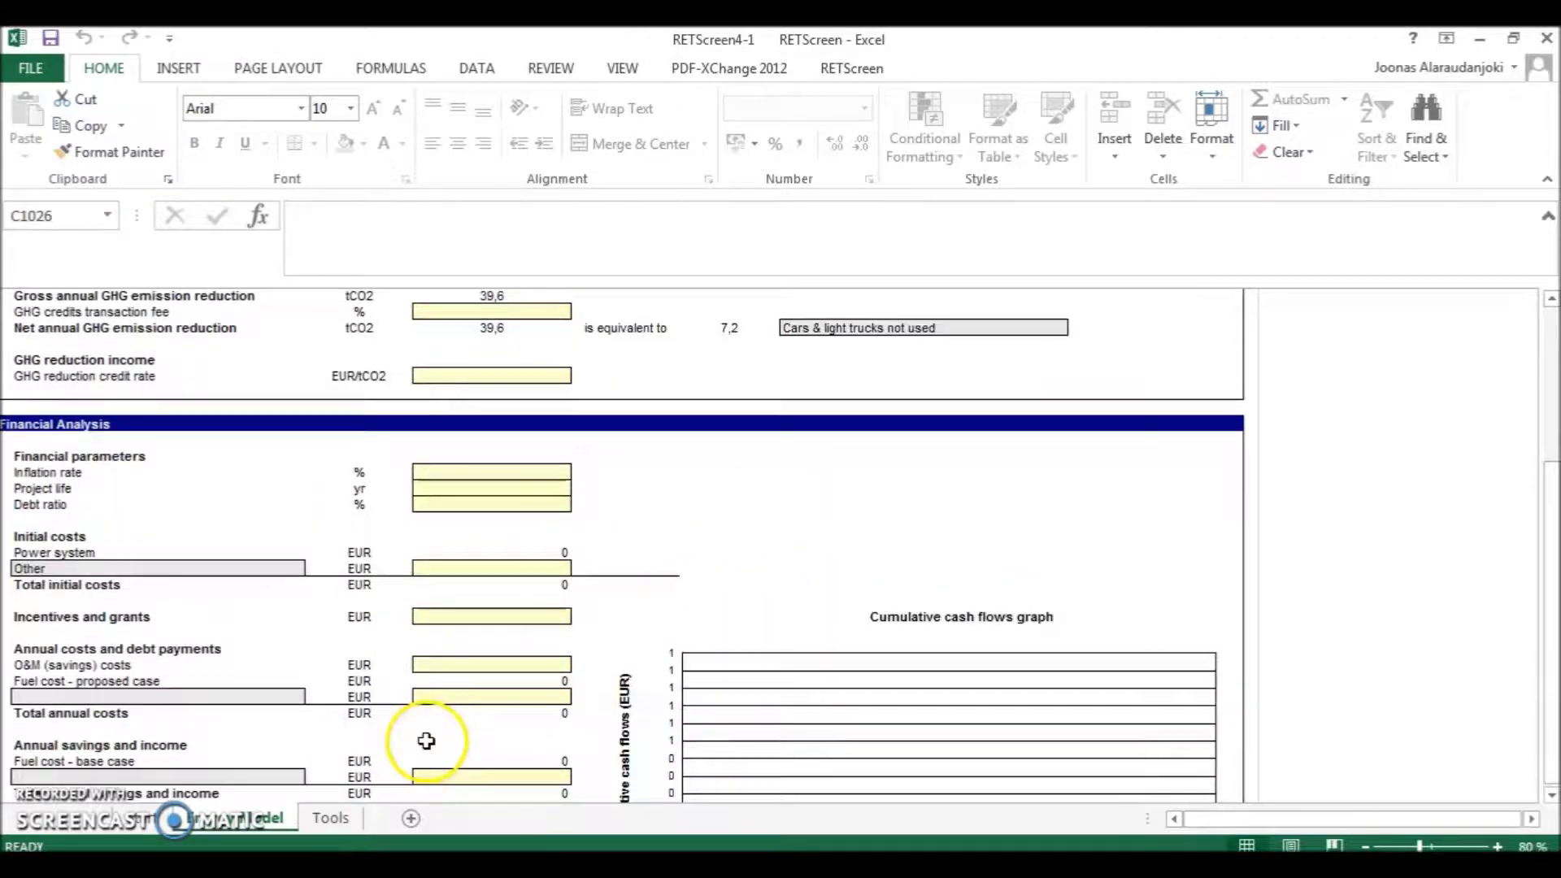
{"action": "scroll", "coordinate": [425, 735], "scroll_direction": "up", "scroll_amount": 5}
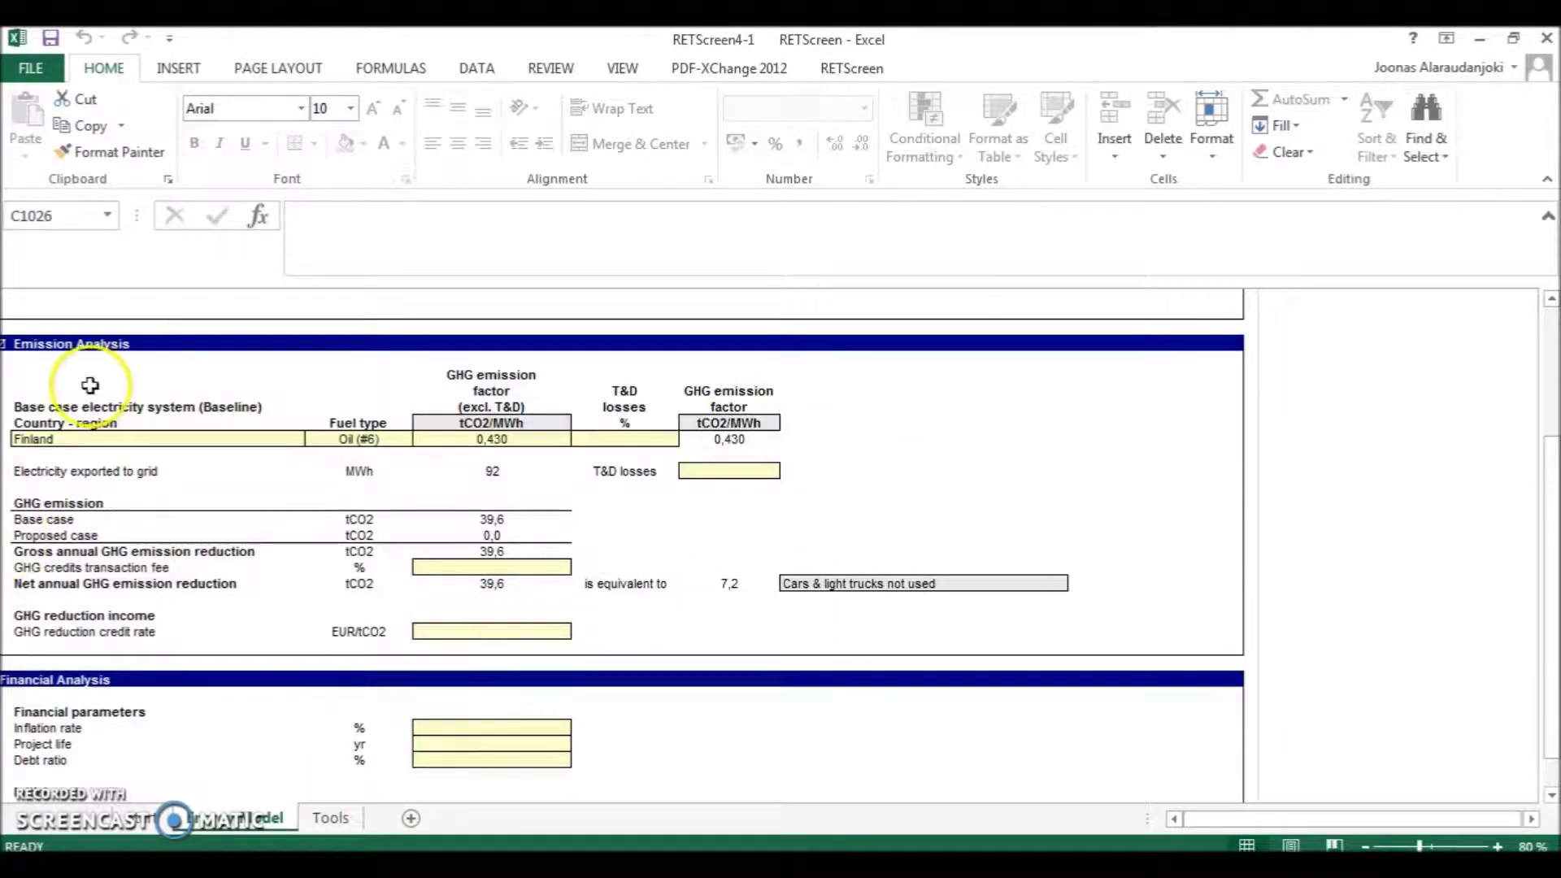
{"action": "scroll", "coordinate": [306, 447], "scroll_direction": "down", "scroll_amount": 1}
{"action": "scroll", "coordinate": [306, 447], "scroll_direction": "down", "scroll_amount": 4}
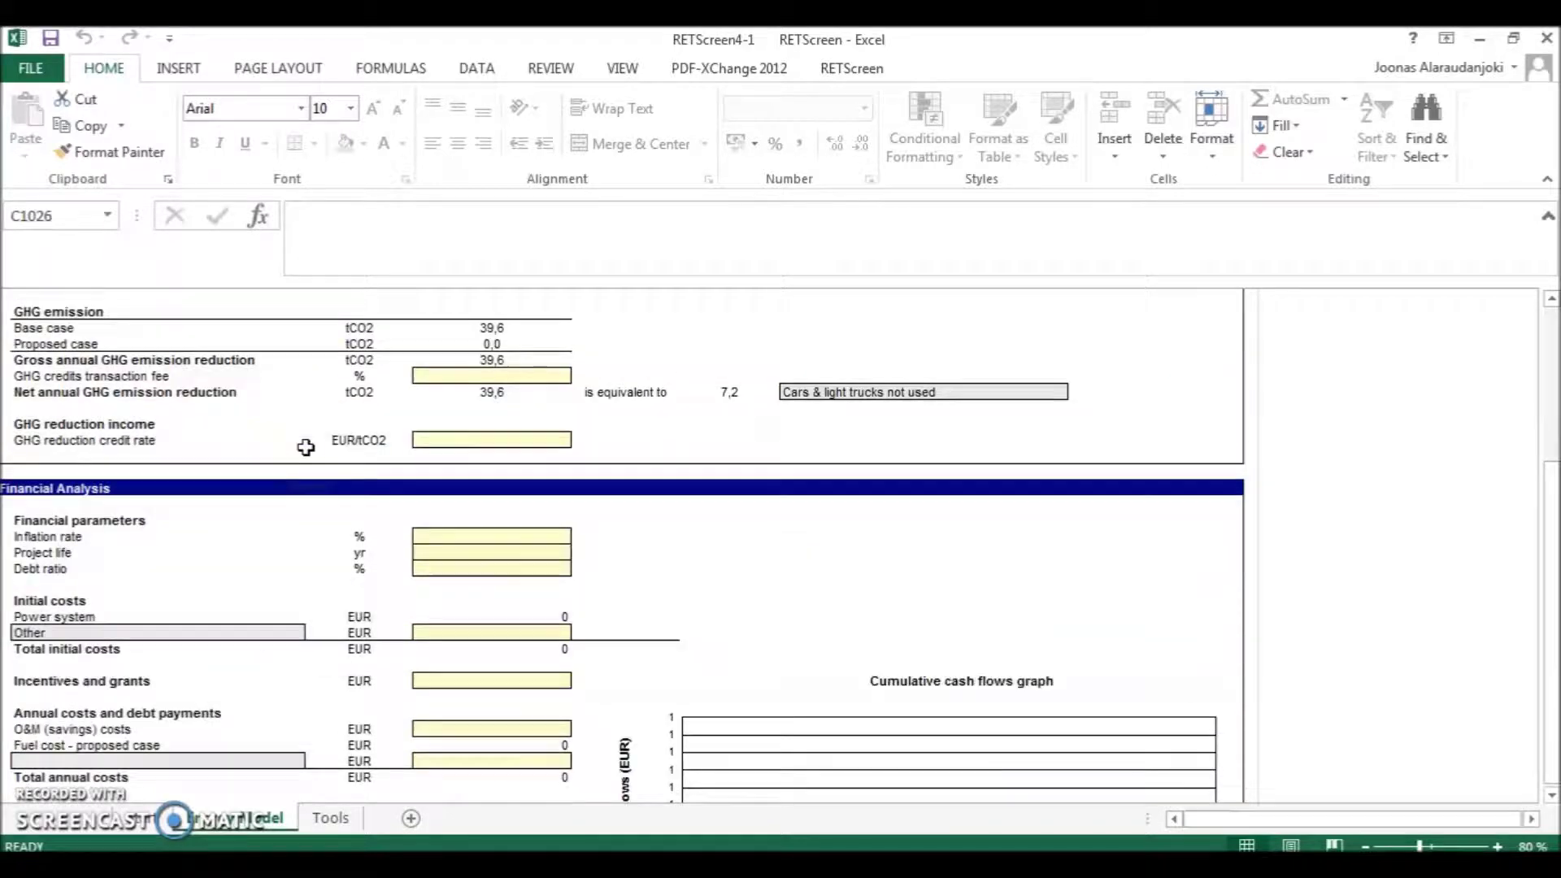
{"action": "scroll", "coordinate": [125, 475], "scroll_direction": "down", "scroll_amount": 2}
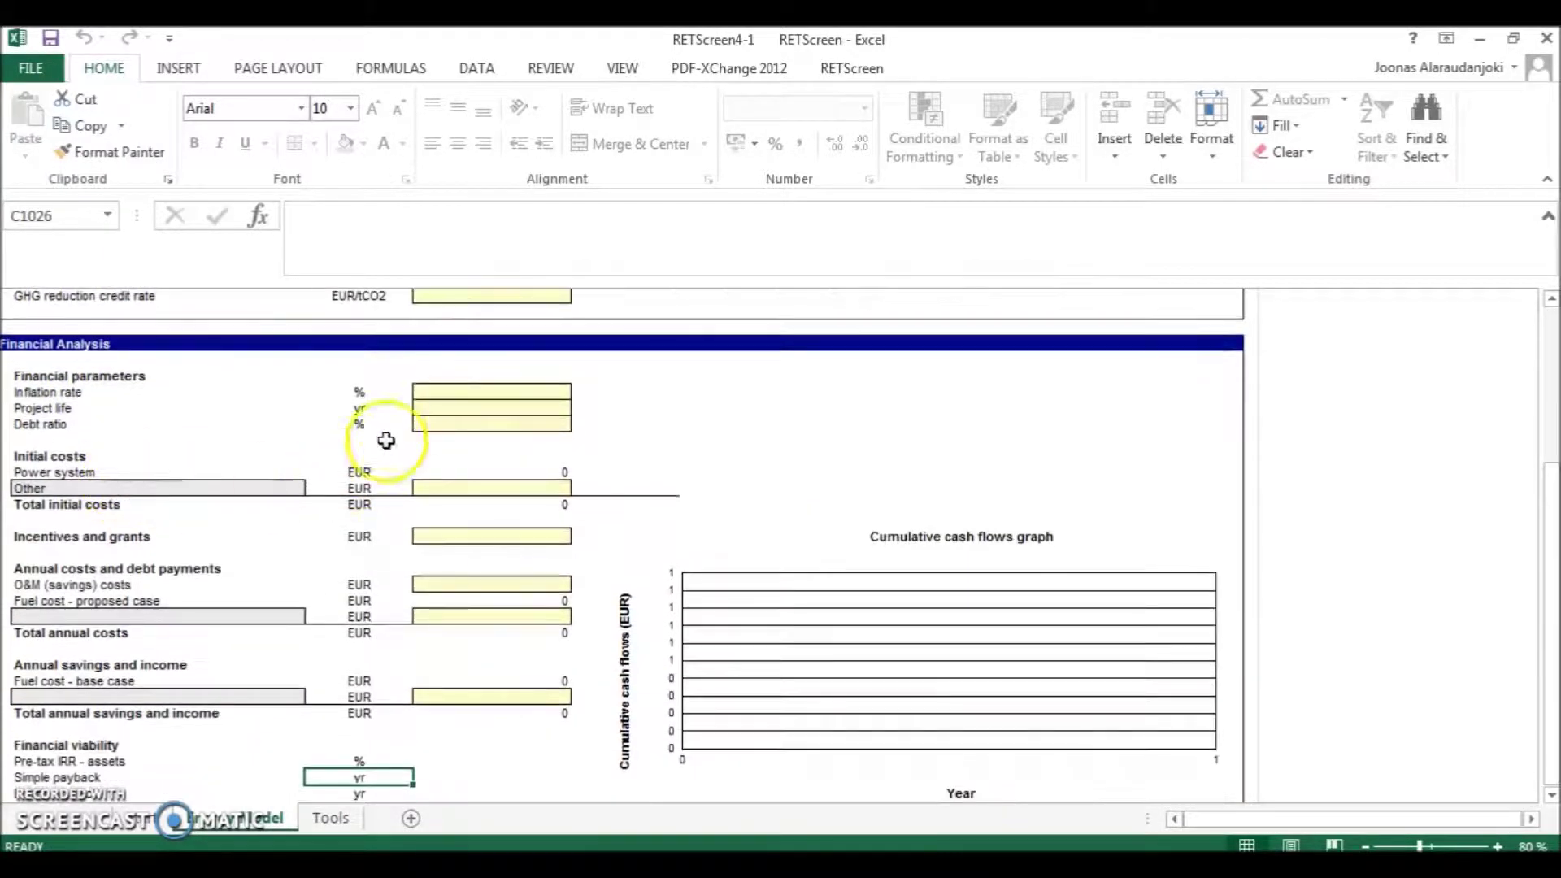
{"action": "left_click", "coordinate": [453, 408]}
{"action": "left_click", "coordinate": [454, 426]}
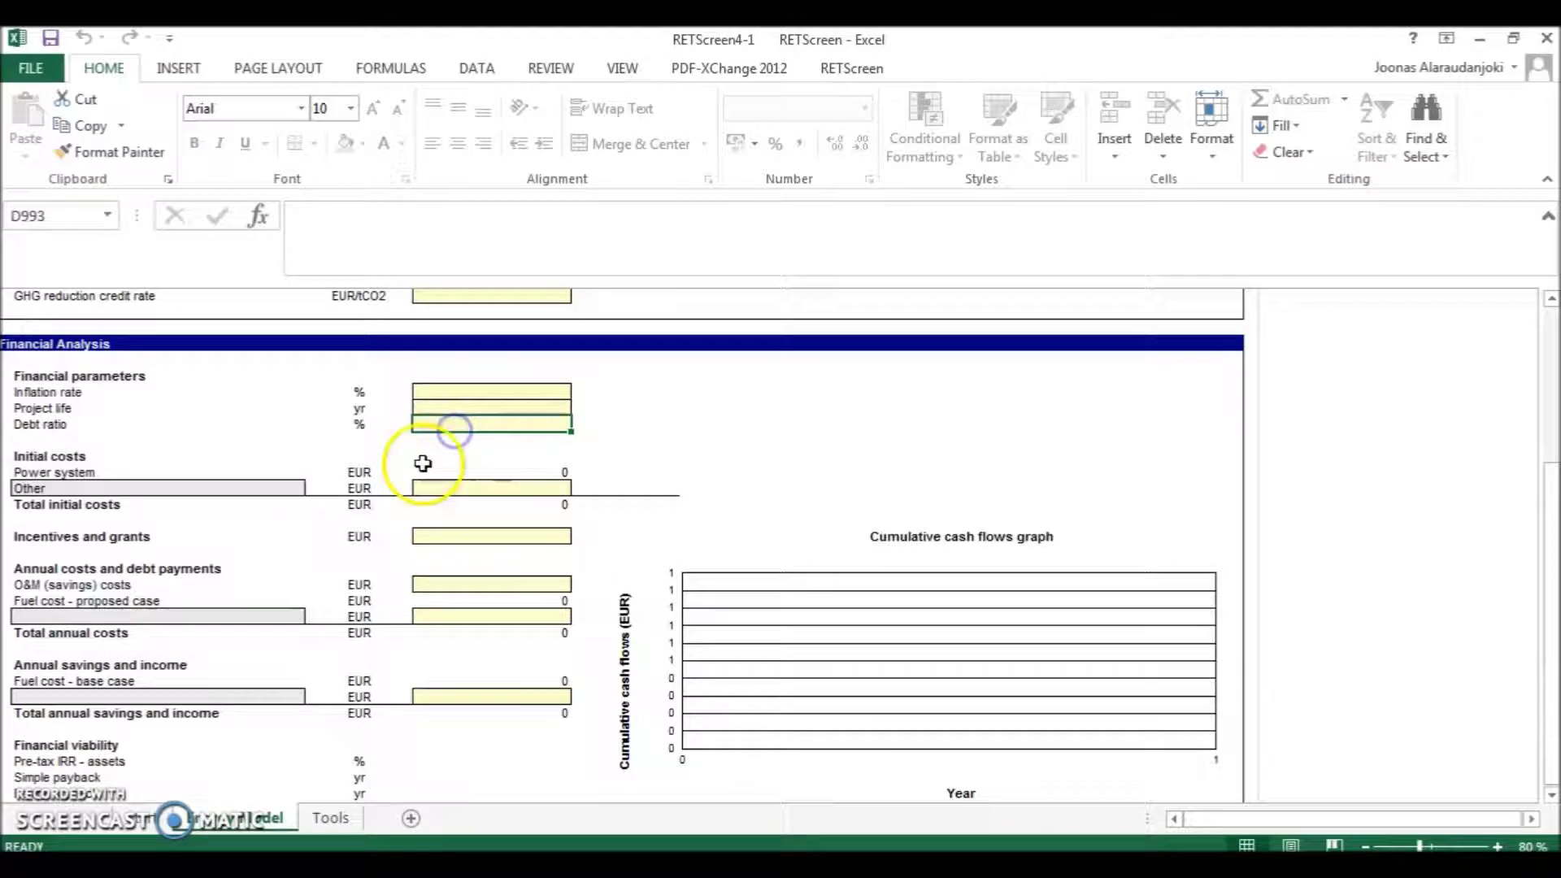
{"action": "scroll", "coordinate": [427, 484], "scroll_direction": "down", "scroll_amount": 2}
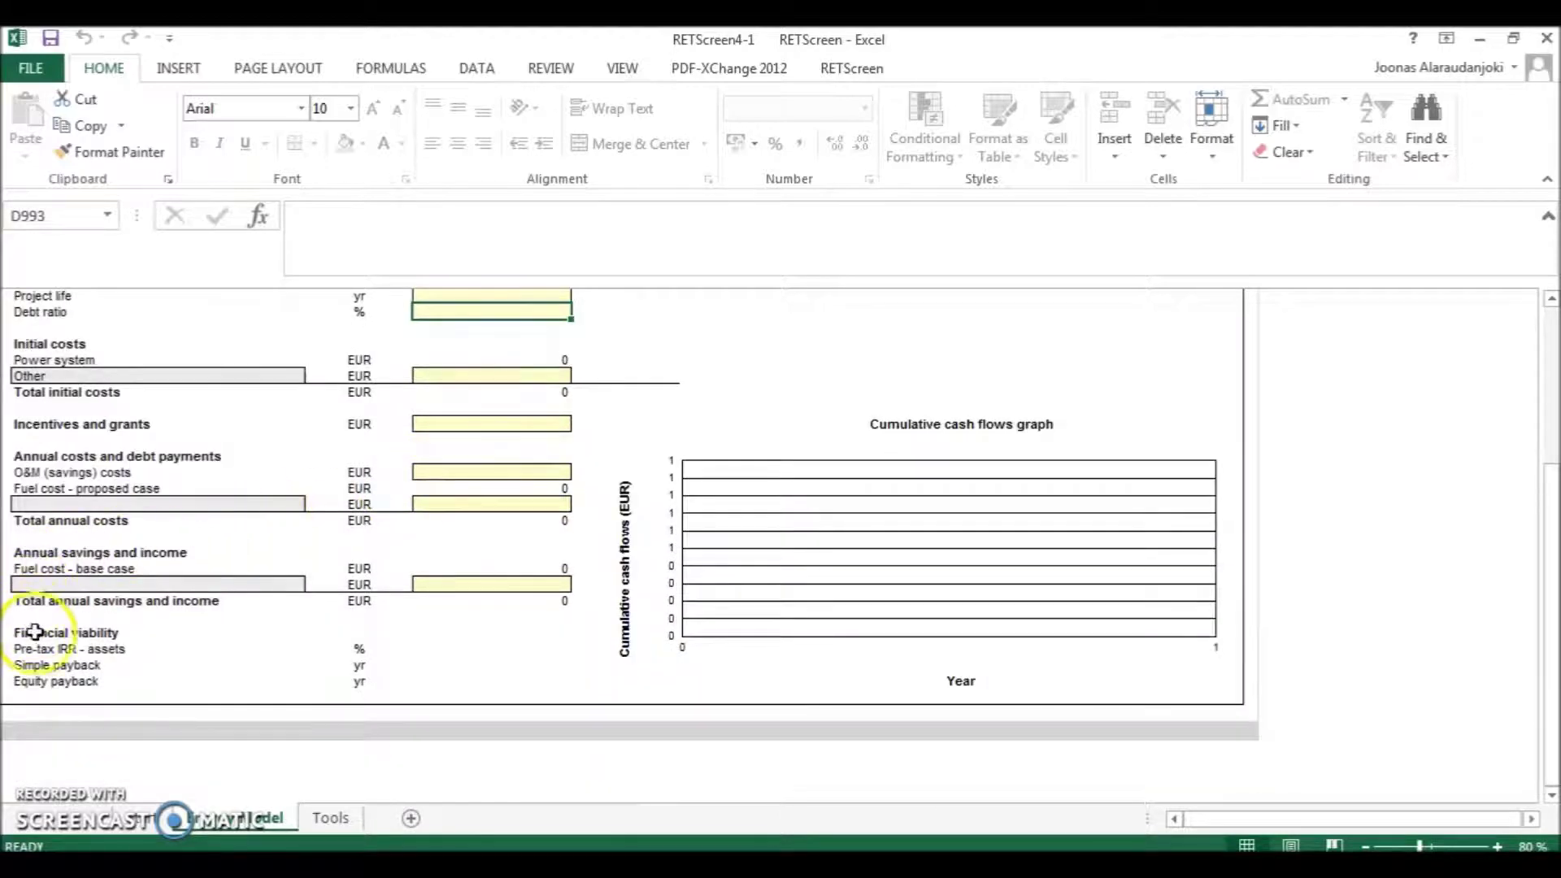
{"action": "left_click", "coordinate": [64, 669]}
{"action": "left_click", "coordinate": [367, 668]}
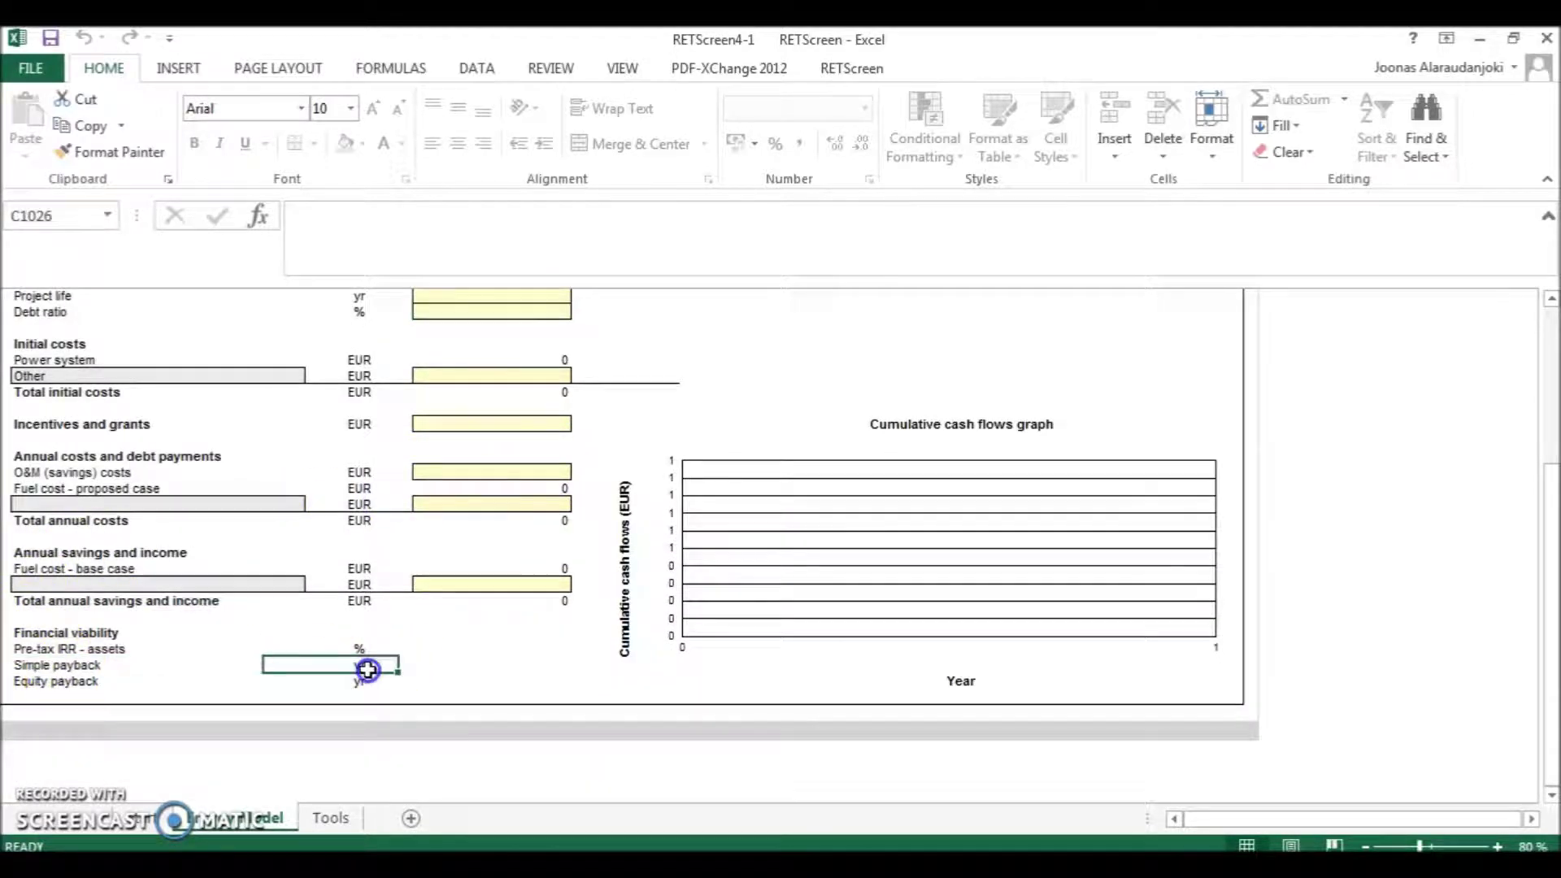
{"action": "scroll", "coordinate": [367, 667], "scroll_direction": "up", "scroll_amount": 2}
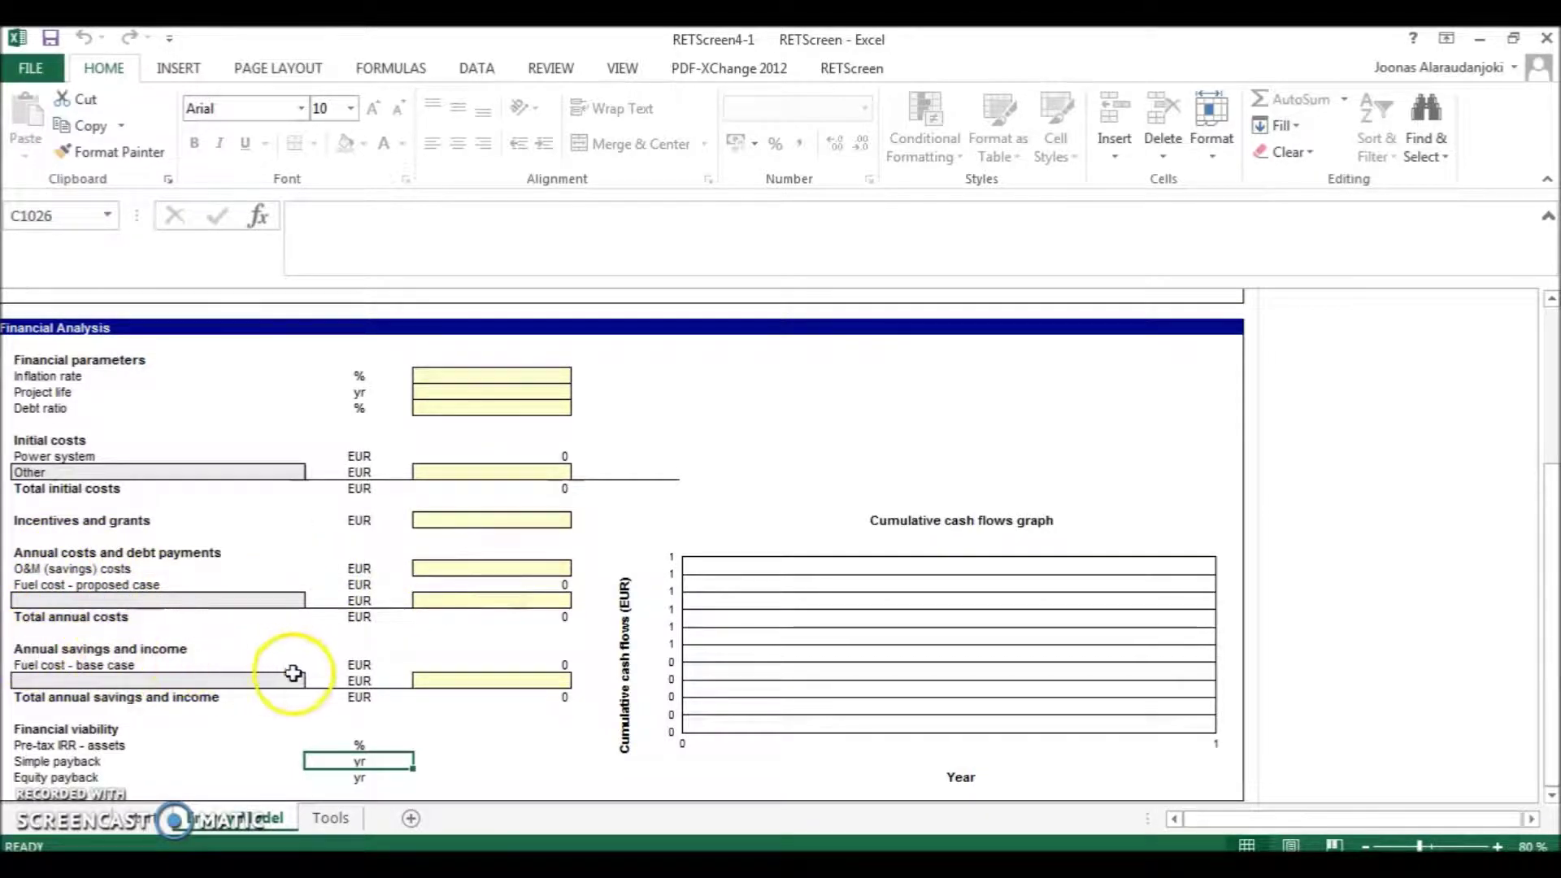
{"action": "scroll", "coordinate": [167, 805], "scroll_direction": "up", "scroll_amount": 4}
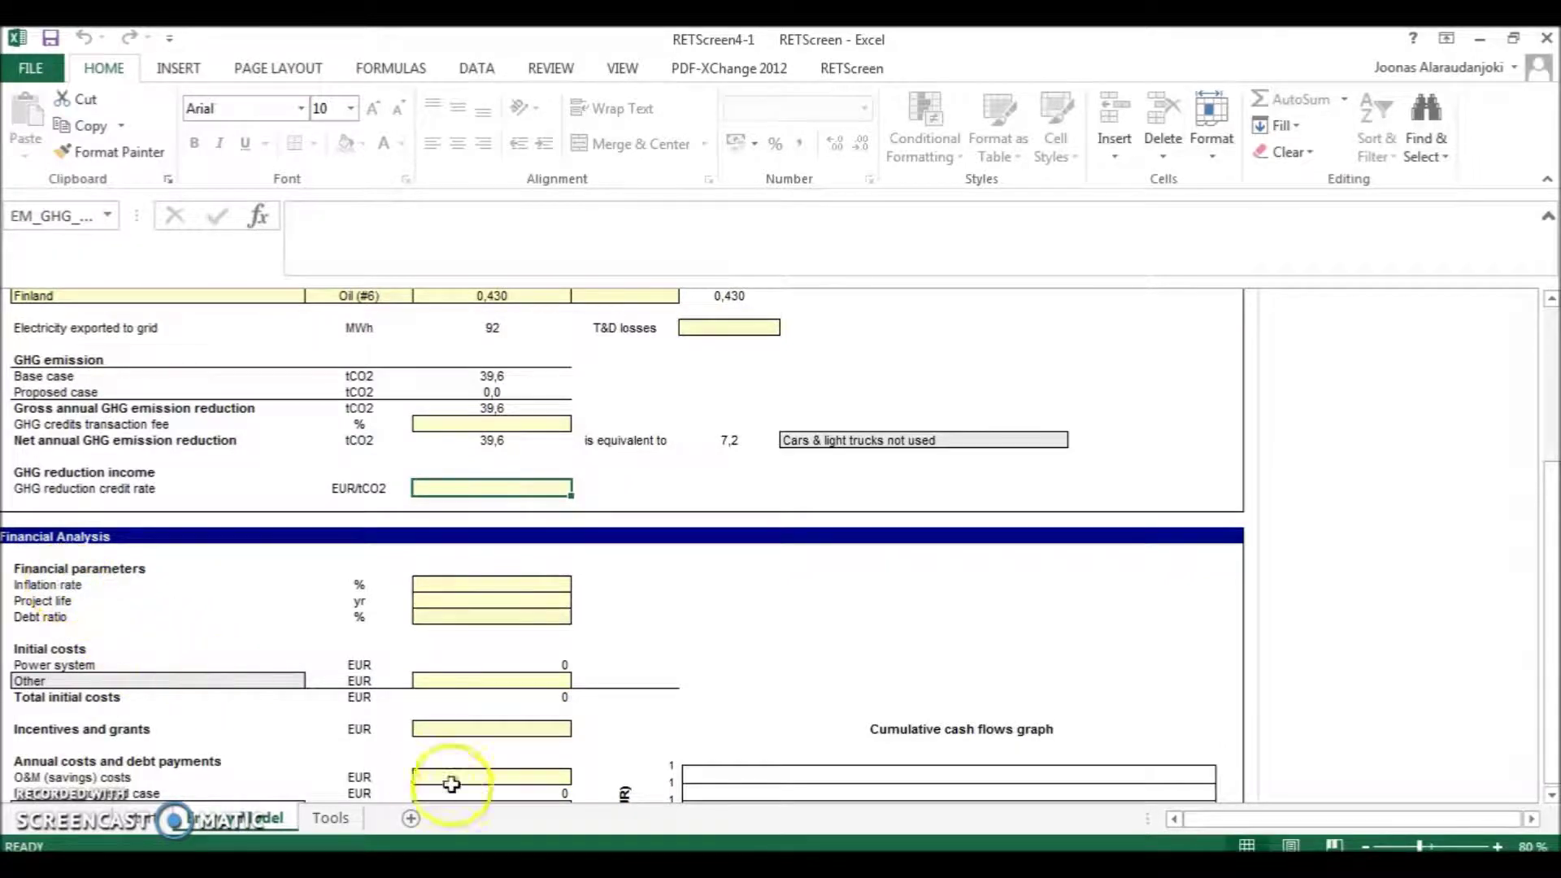
{"action": "scroll", "coordinate": [683, 651], "scroll_direction": "up", "scroll_amount": 3}
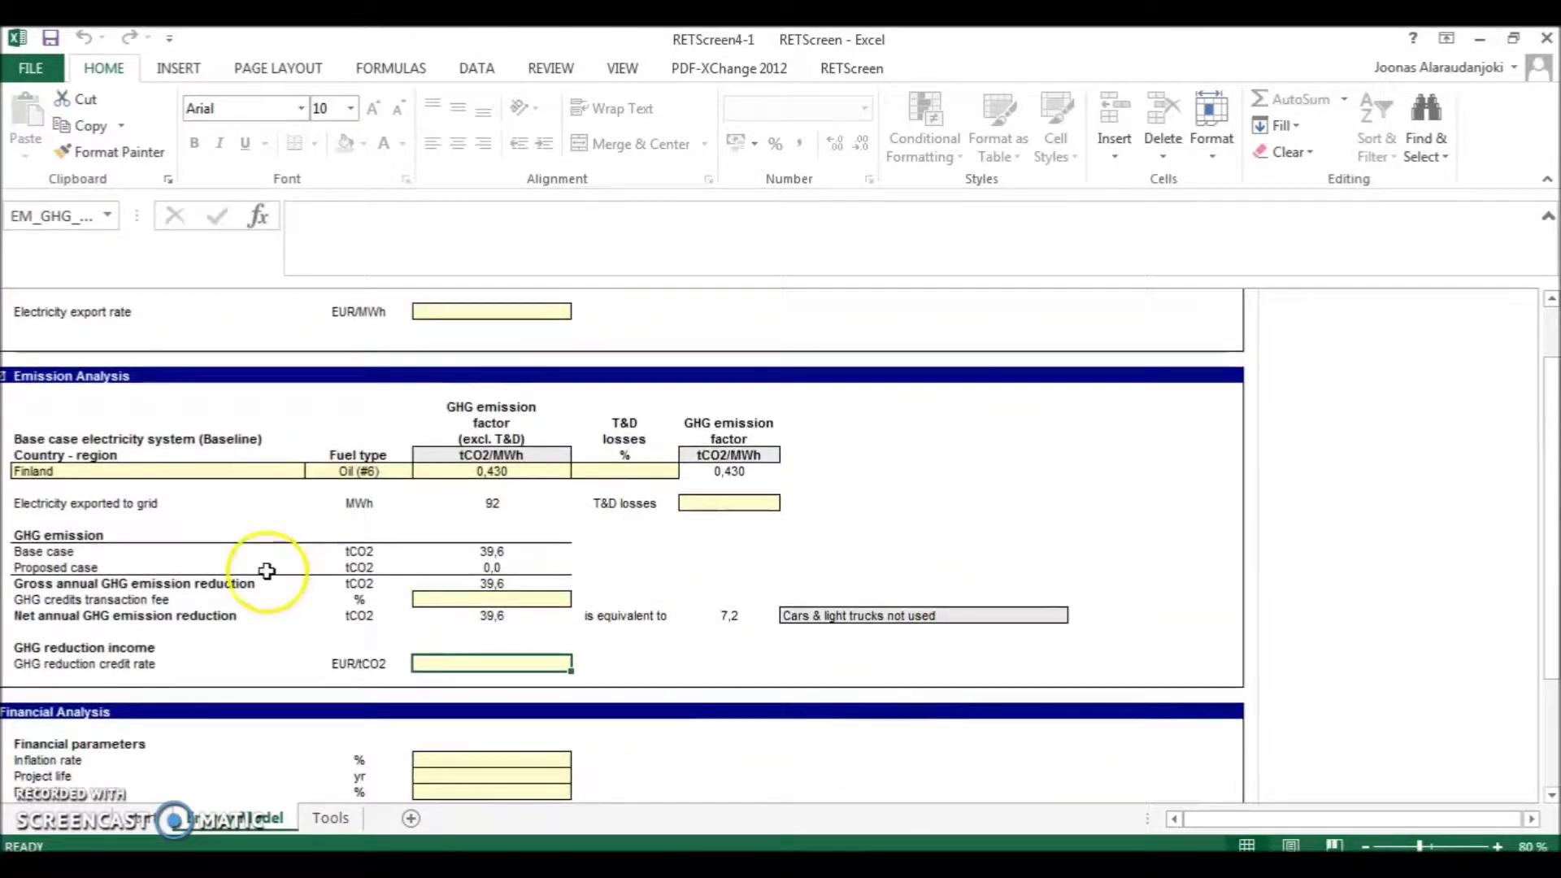
{"action": "scroll", "coordinate": [257, 585], "scroll_direction": "down", "scroll_amount": 2}
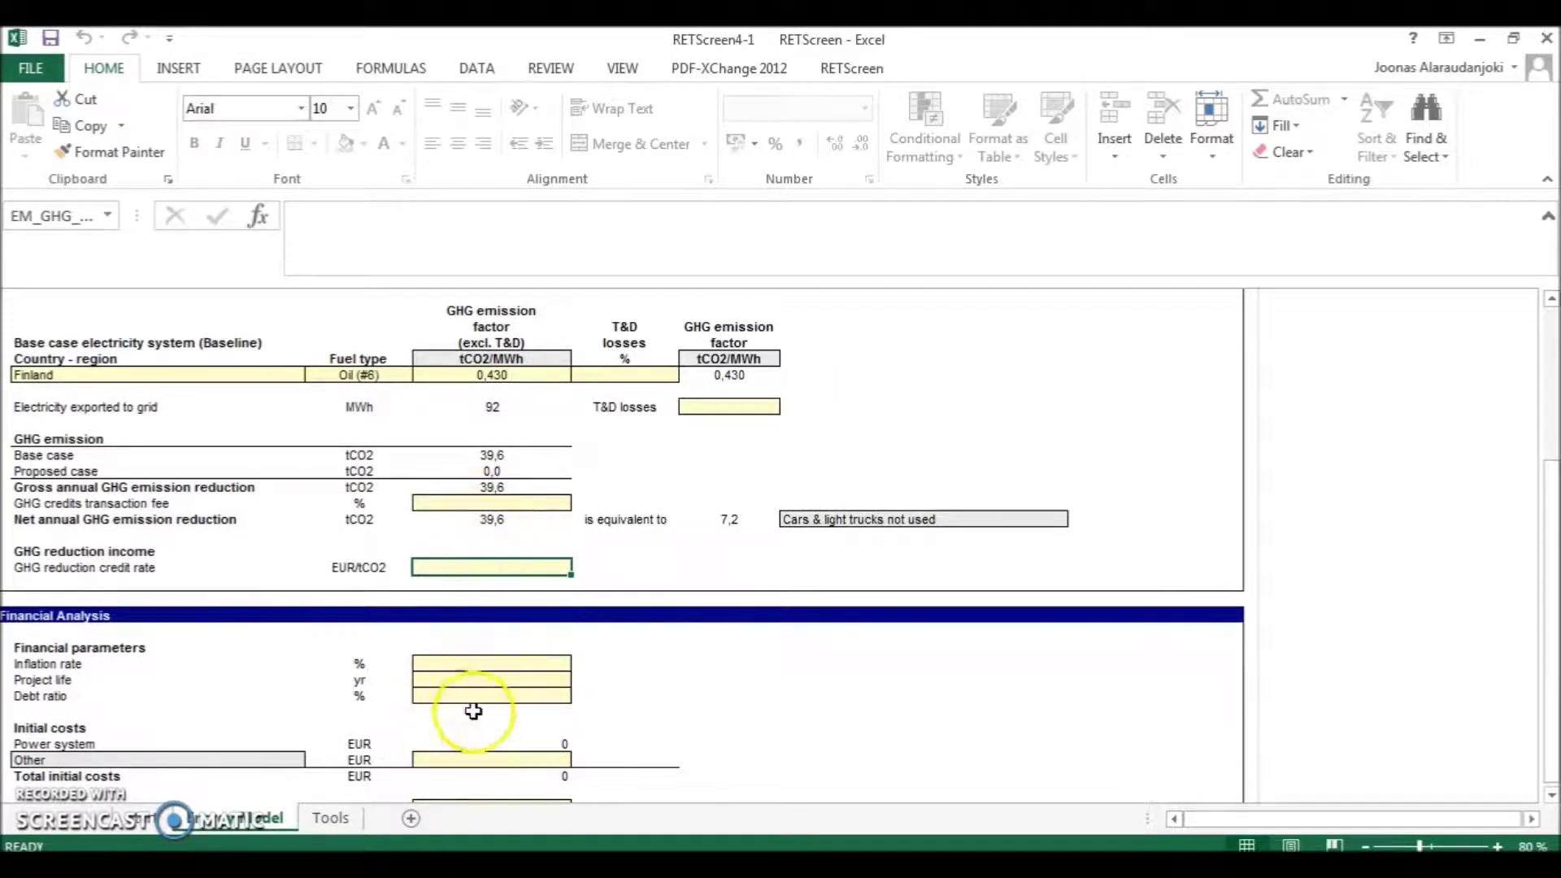
{"action": "left_click", "coordinate": [331, 819]}
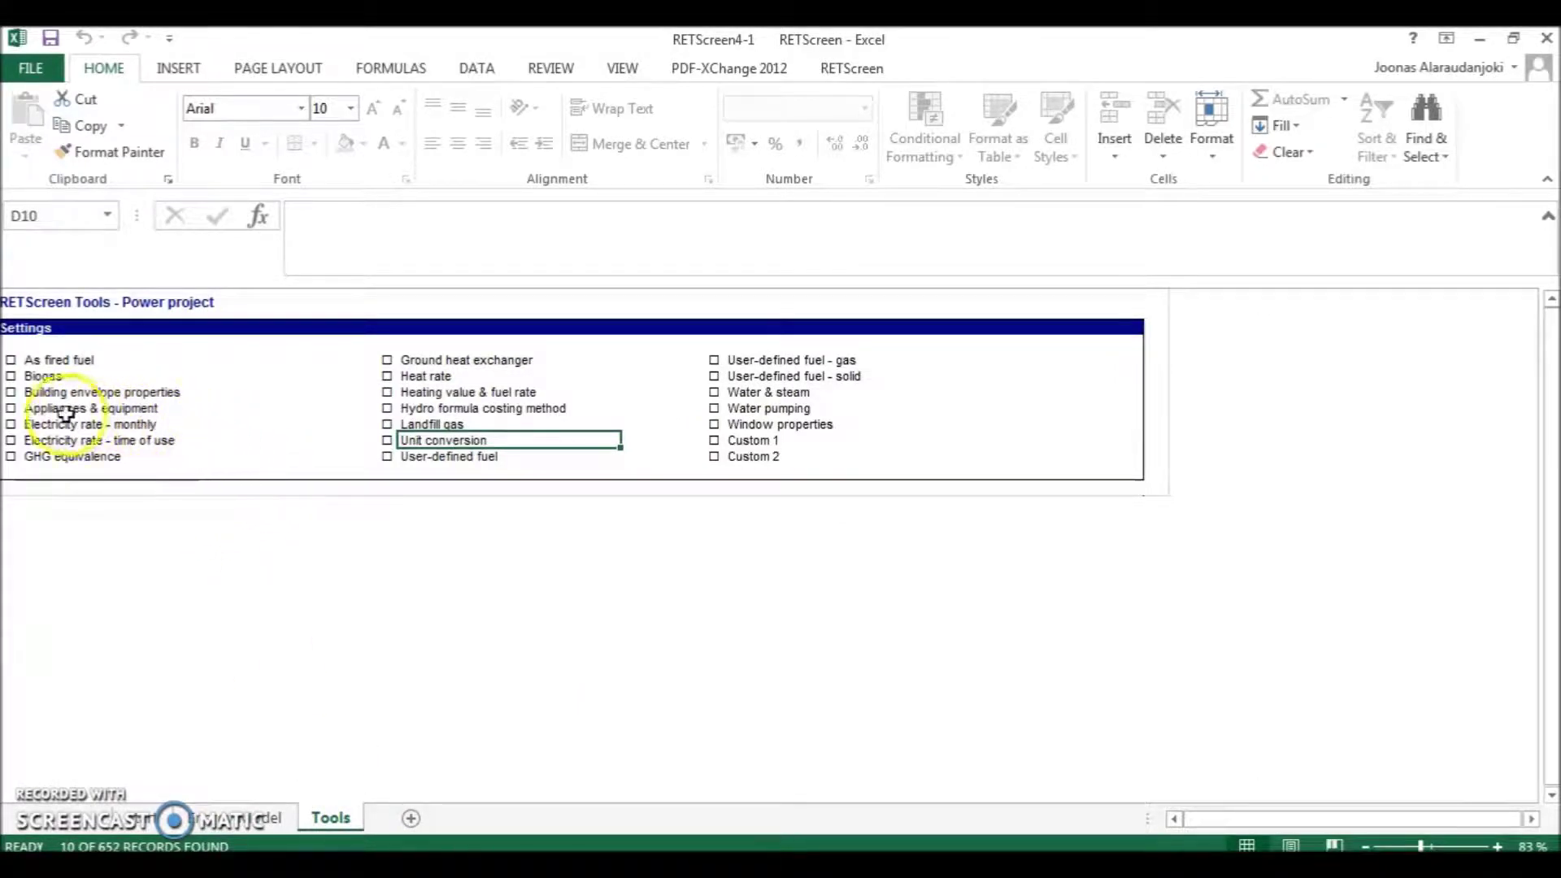
- Enable the Appliances & equipment tool and add Water pump as the first appliance
{"action": "left_click", "coordinate": [11, 408]}
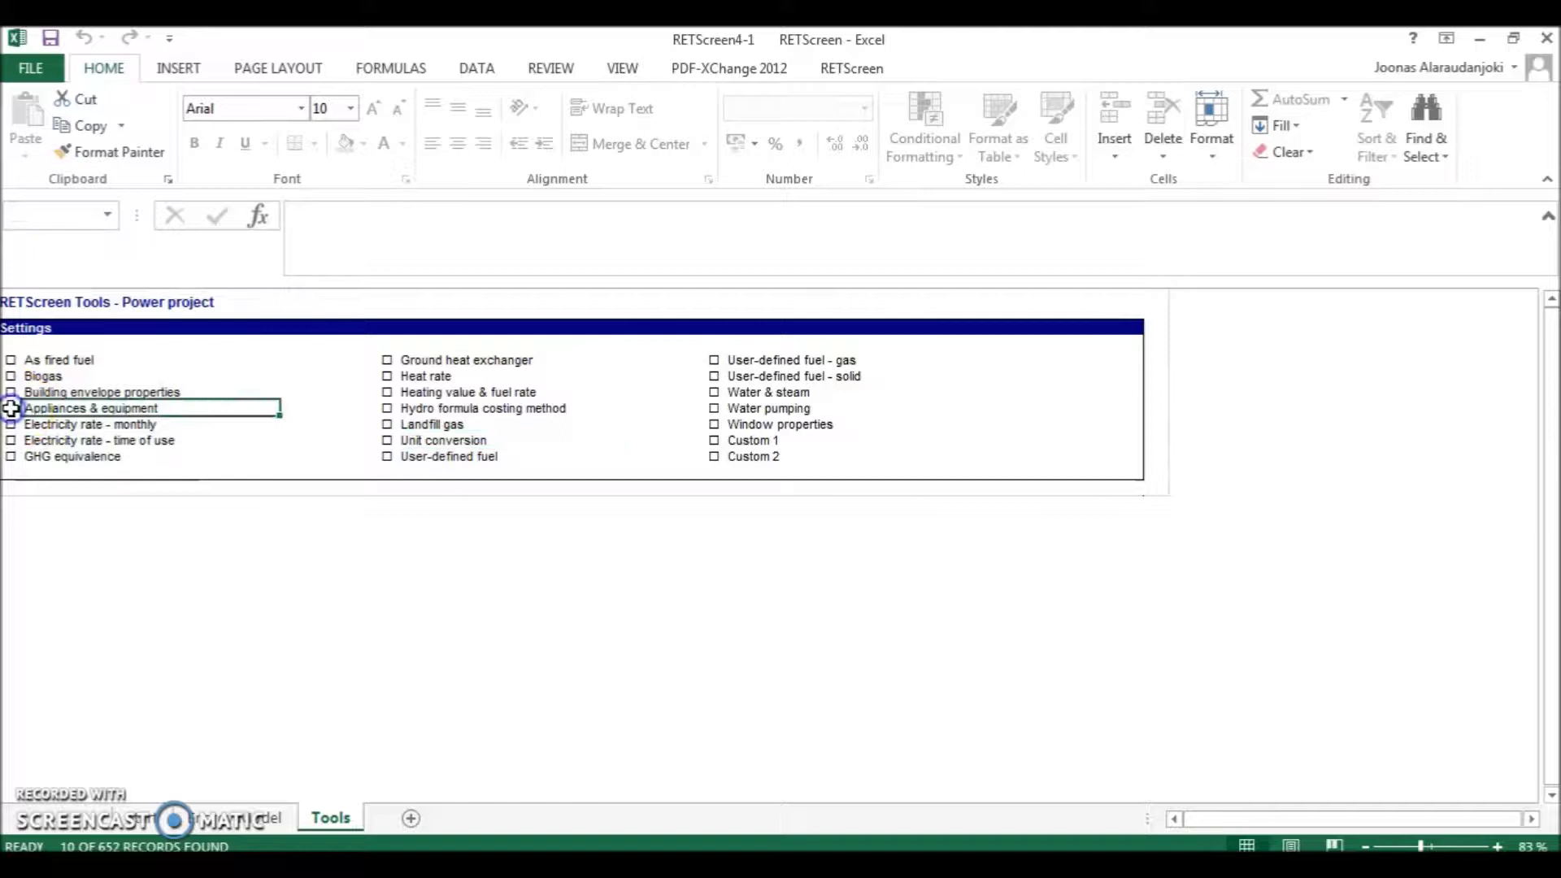
{"action": "left_click", "coordinate": [183, 601]}
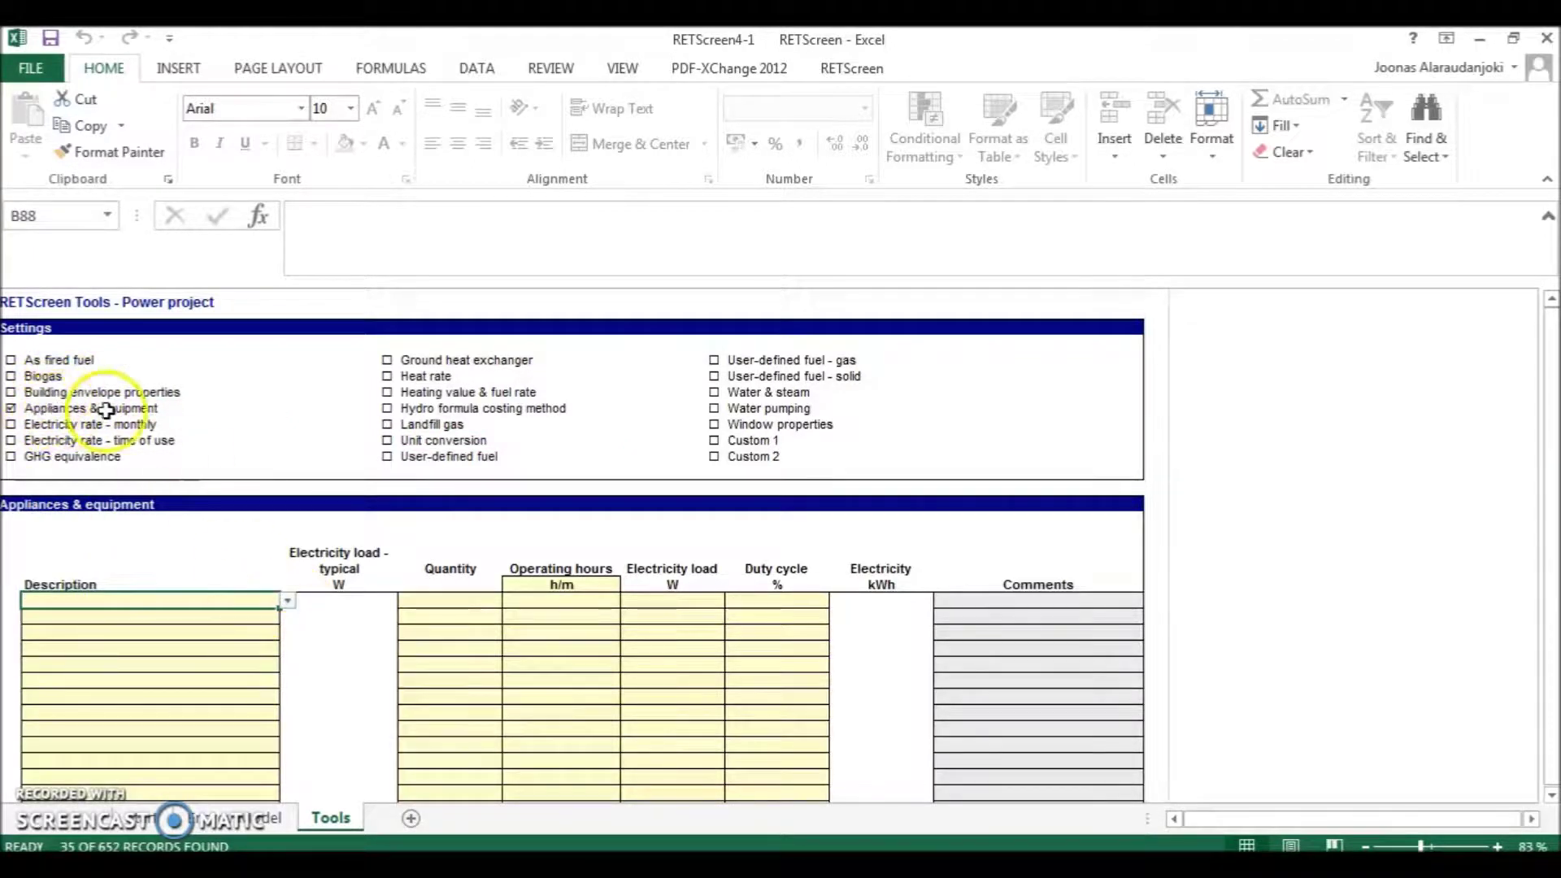
{"action": "left_click", "coordinate": [288, 601]}
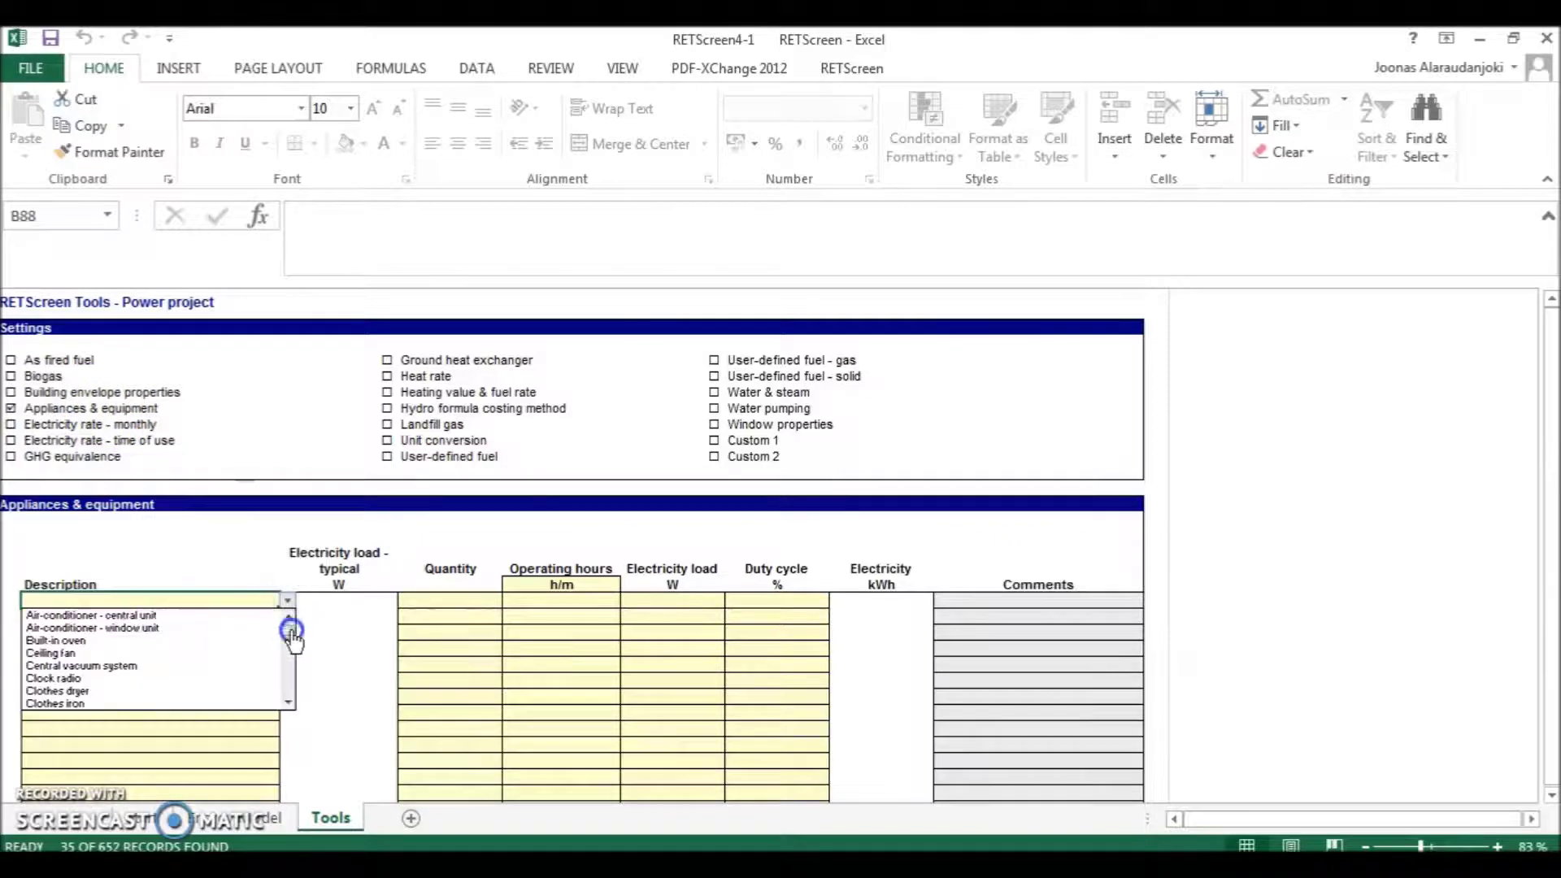
{"action": "left_click_drag", "start_coordinate": [291, 631], "coordinate": [290, 694]}
{"action": "left_click", "coordinate": [221, 680]}
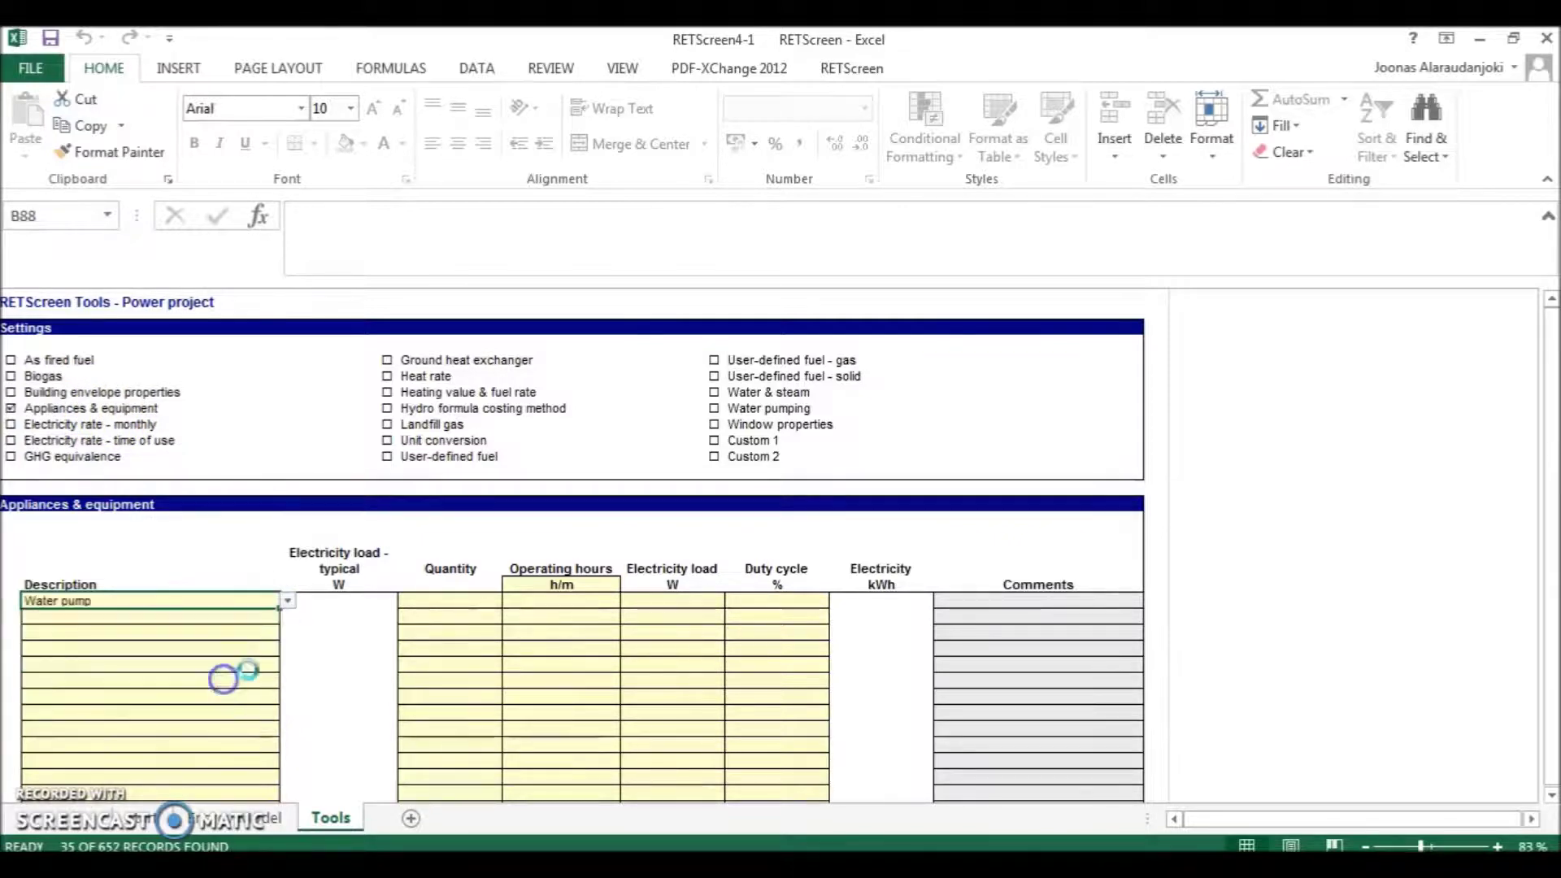
{"action": "left_click", "coordinate": [429, 604]}
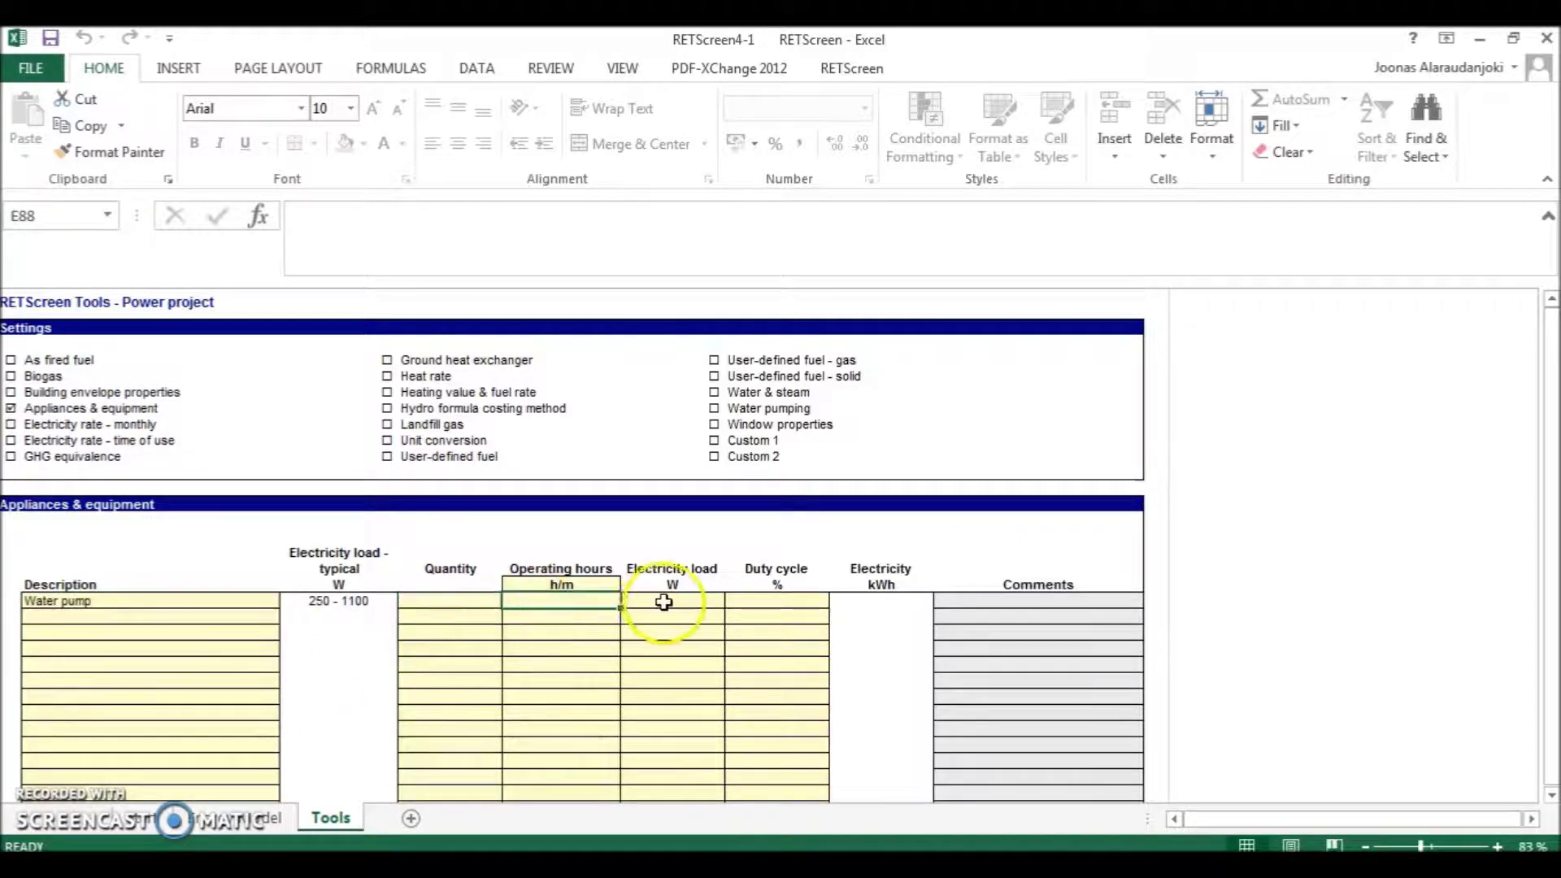
{"action": "left_click", "coordinate": [764, 602]}
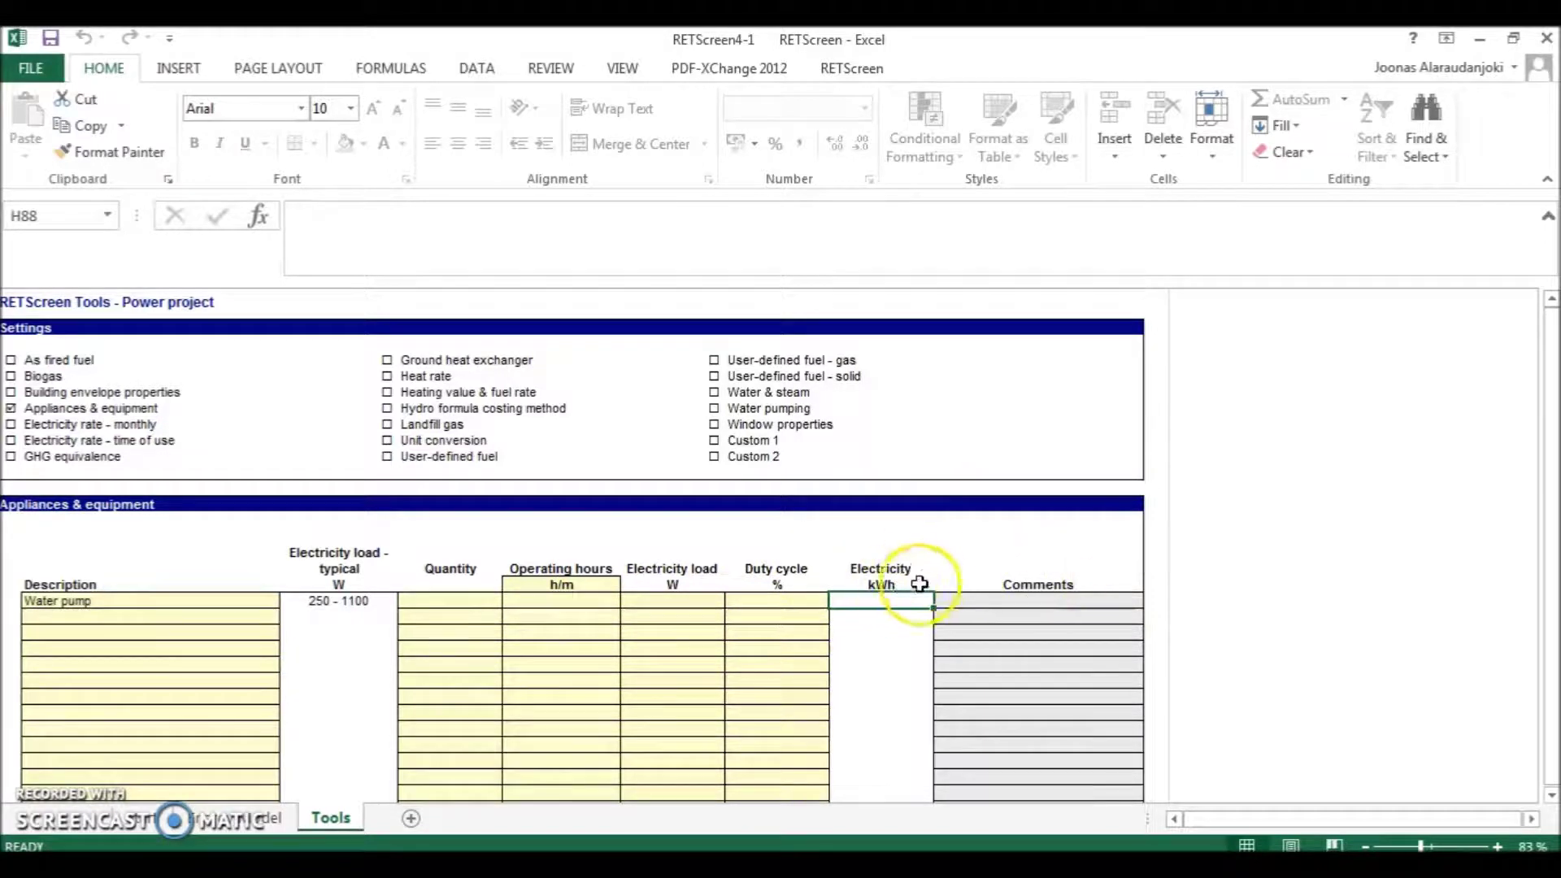
- Return to the project information Start sheet
{"action": "scroll", "coordinate": [913, 624], "scroll_direction": "down", "scroll_amount": 1}
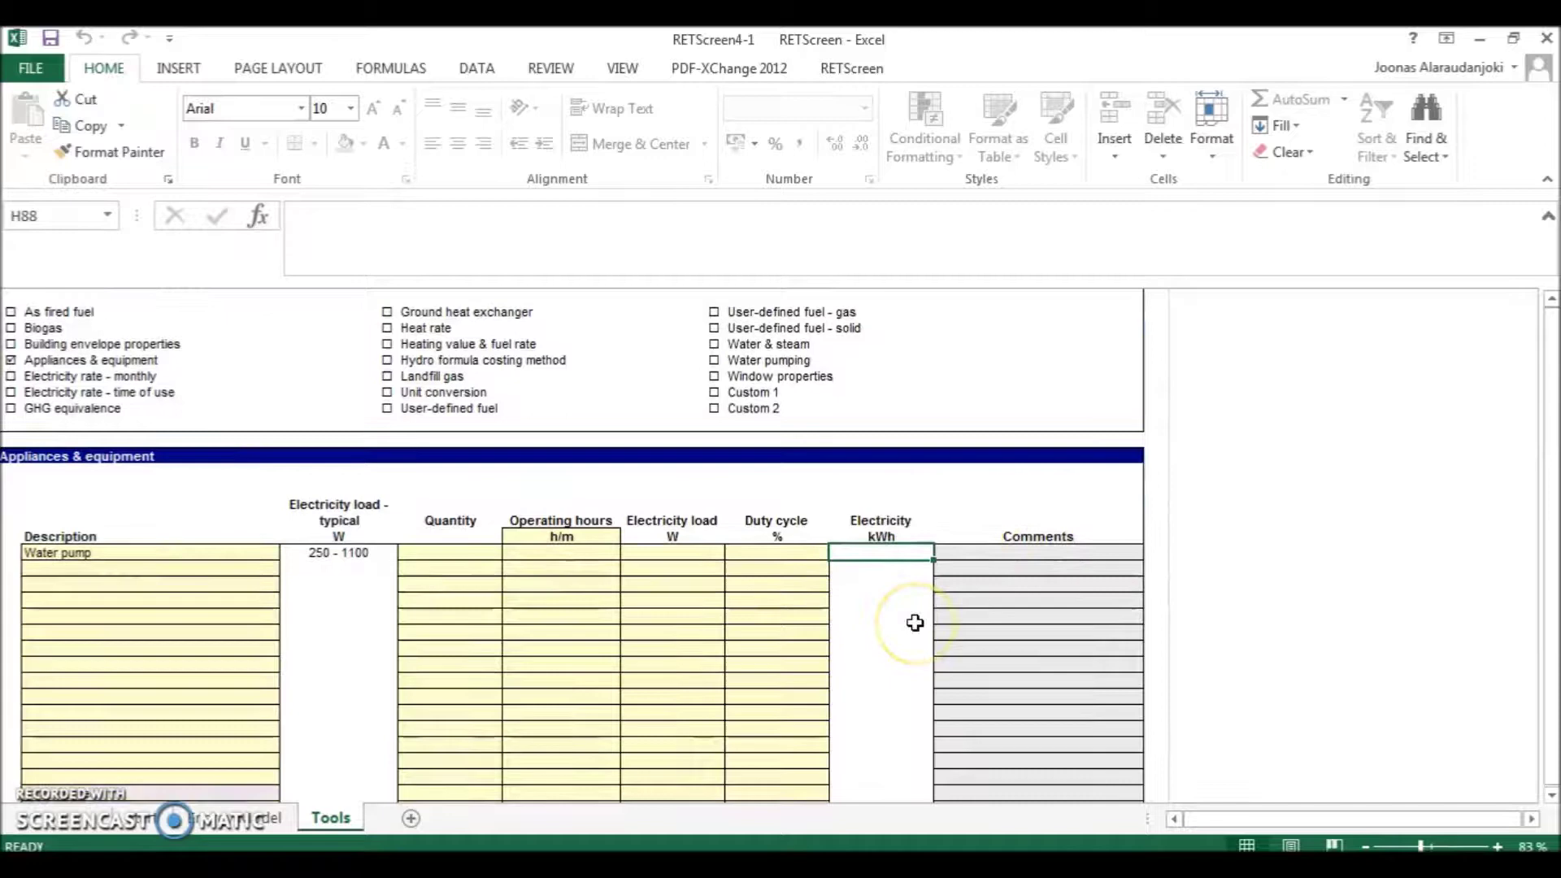
{"action": "scroll", "coordinate": [915, 623], "scroll_direction": "up", "scroll_amount": 1}
{"action": "left_click", "coordinate": [567, 499]}
{"action": "left_click", "coordinate": [137, 688]}
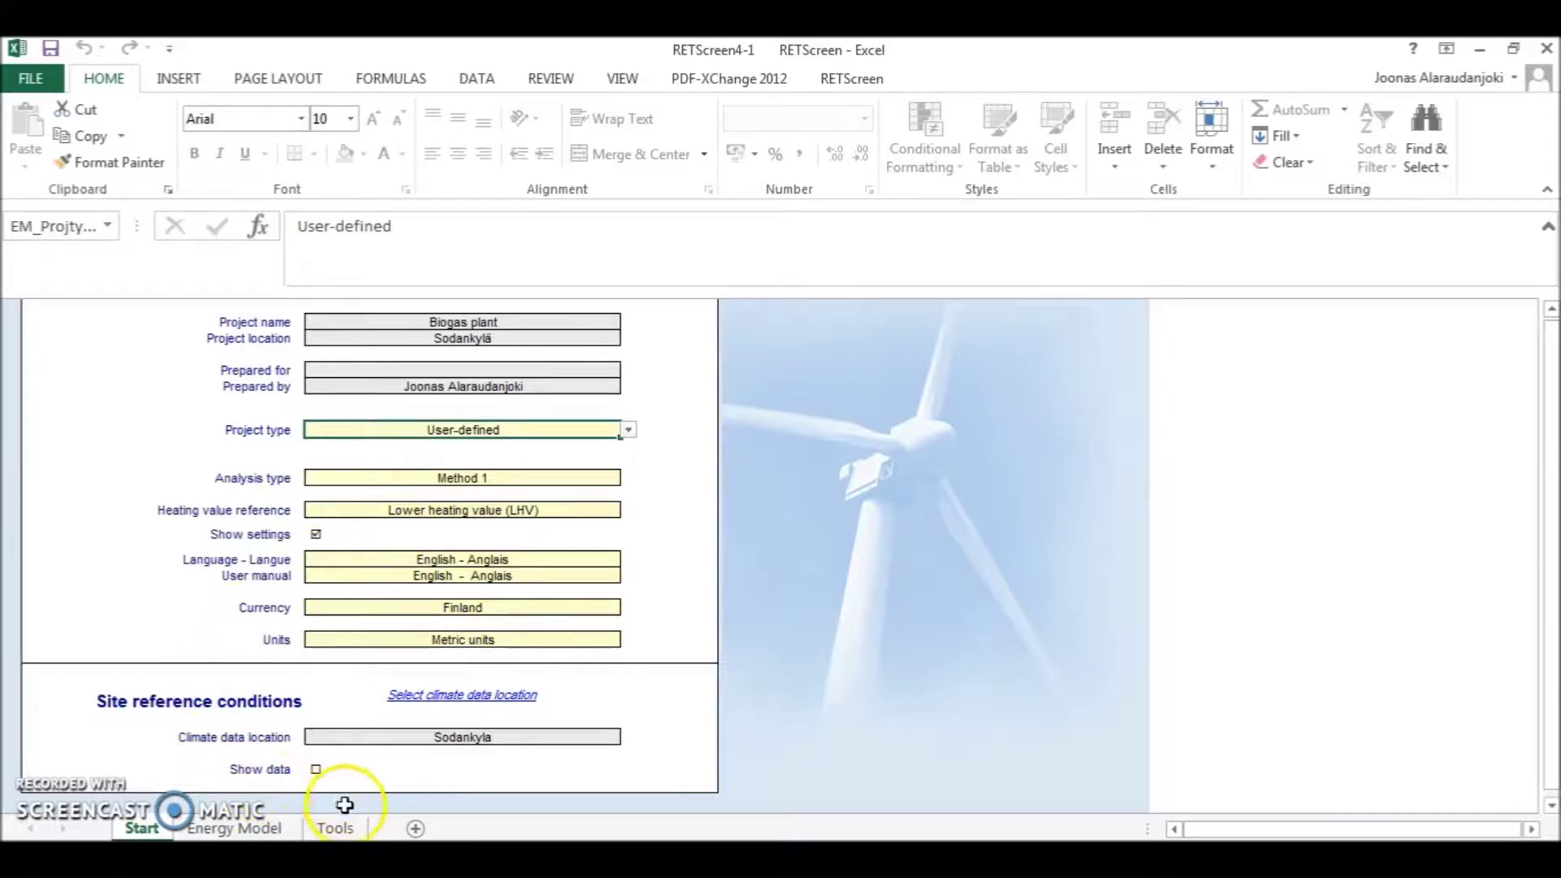
- Show the Tools sheet with the biogas feedstock table totalling 223 705 m³ annually
{"action": "left_click", "coordinate": [350, 832]}
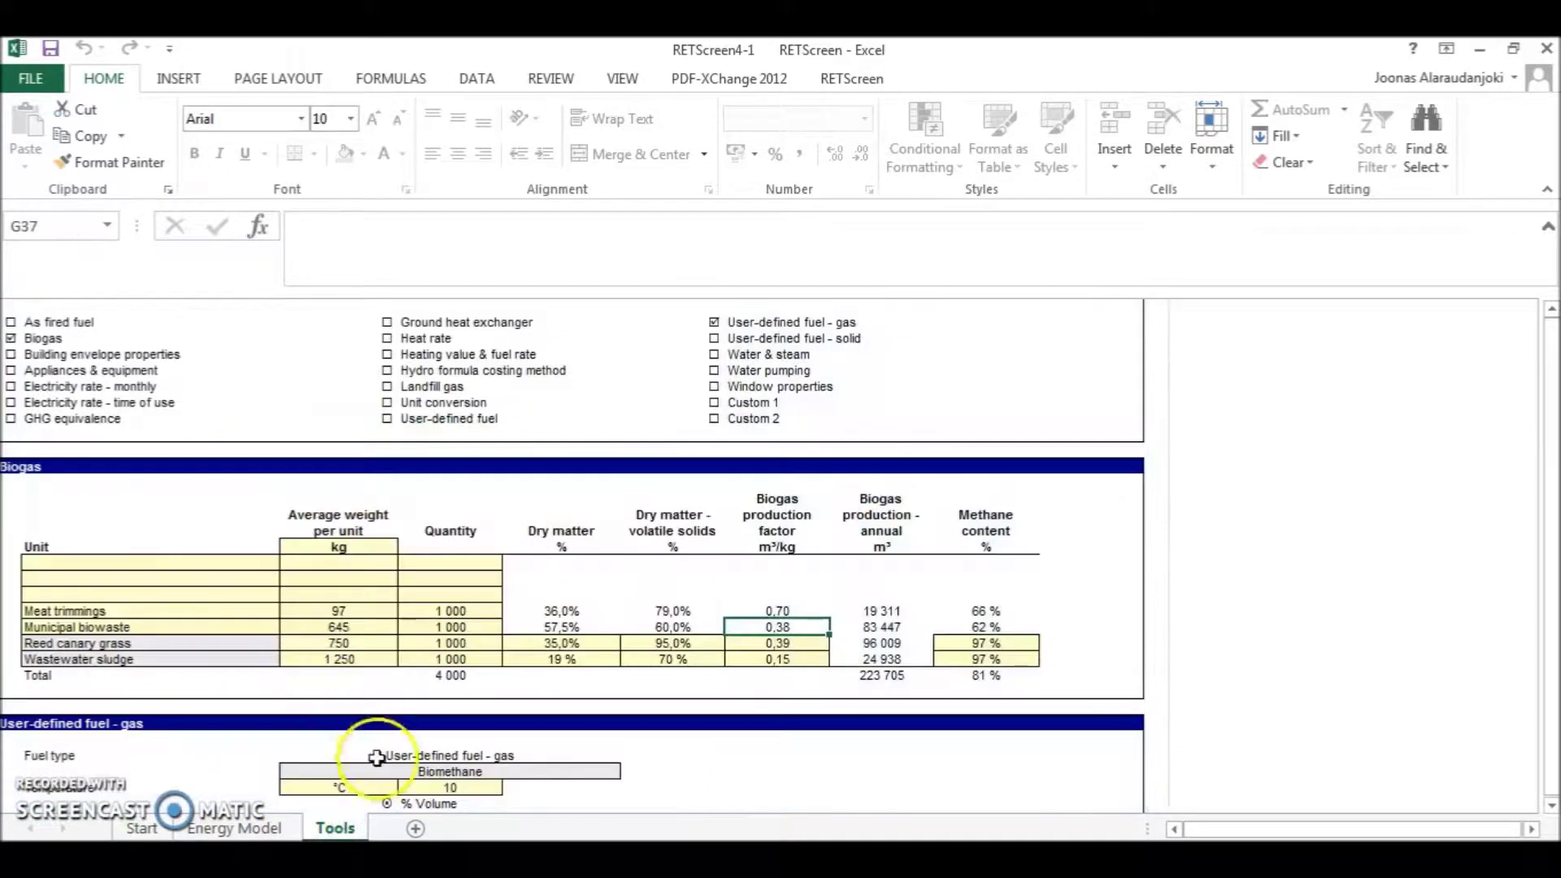
{"action": "scroll", "coordinate": [236, 614], "scroll_direction": "up", "scroll_amount": 1}
{"action": "left_click", "coordinate": [10, 386]}
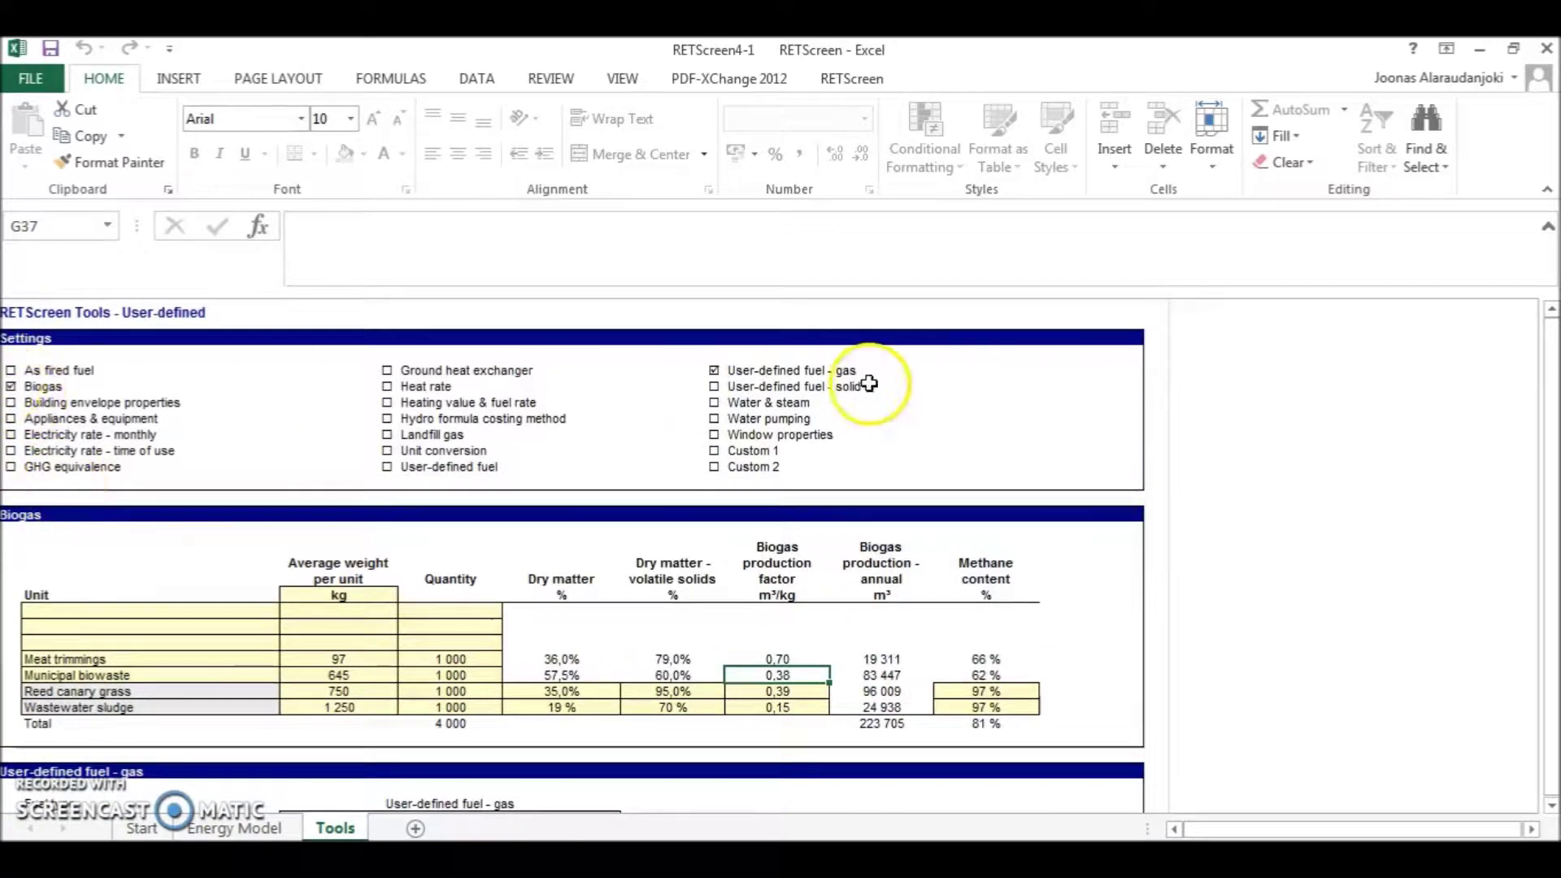
{"action": "left_click", "coordinate": [716, 373]}
{"action": "scroll", "coordinate": [618, 383], "scroll_direction": "down", "scroll_amount": 2}
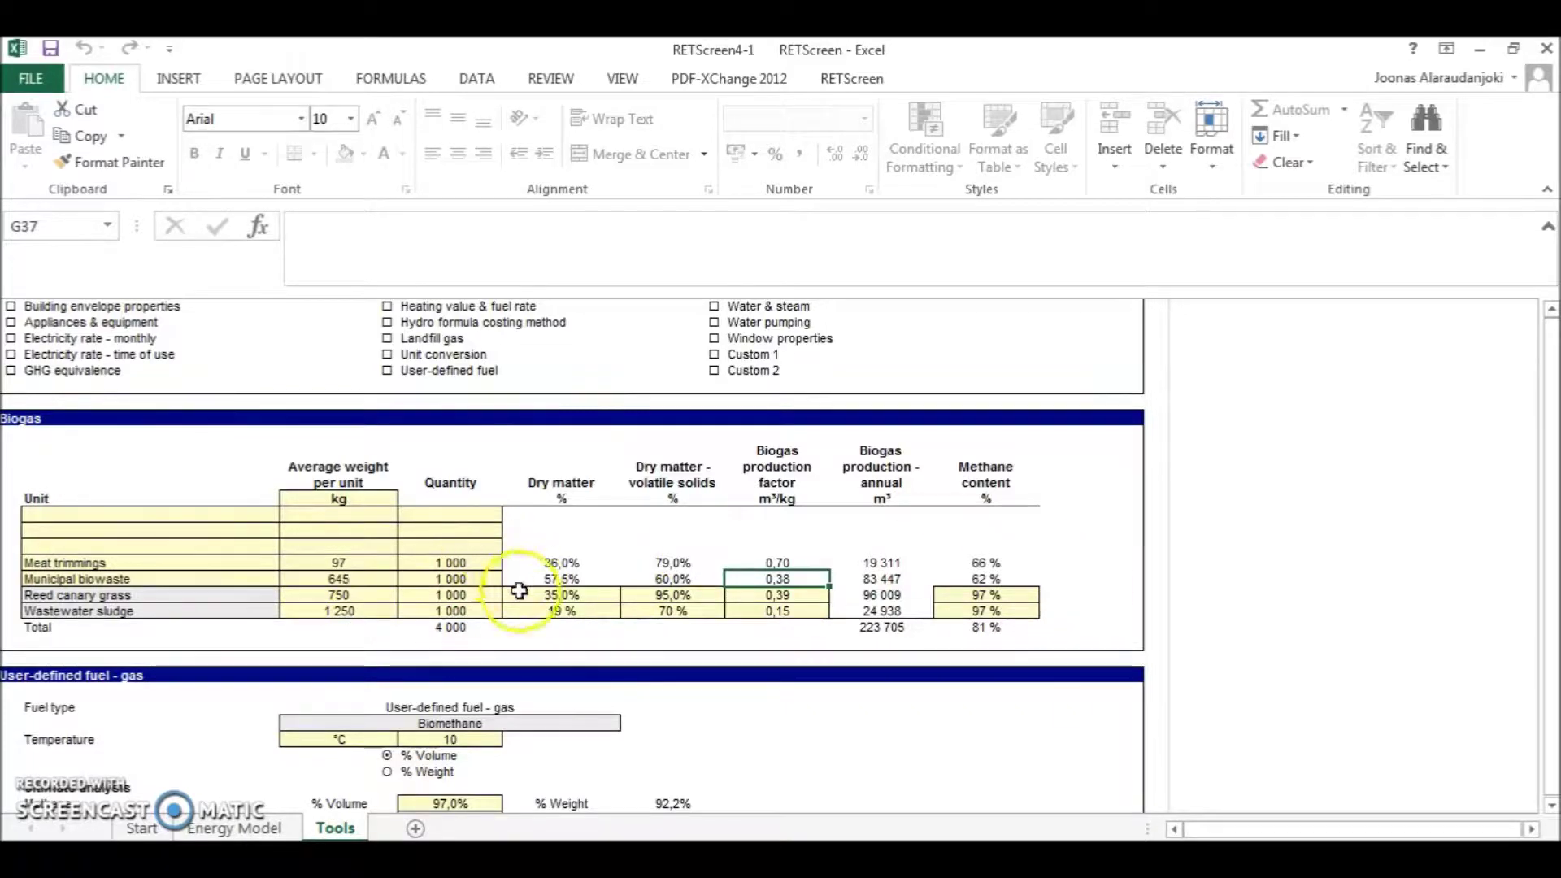
{"action": "left_click", "coordinate": [224, 598]}
{"action": "left_click", "coordinate": [217, 613]}
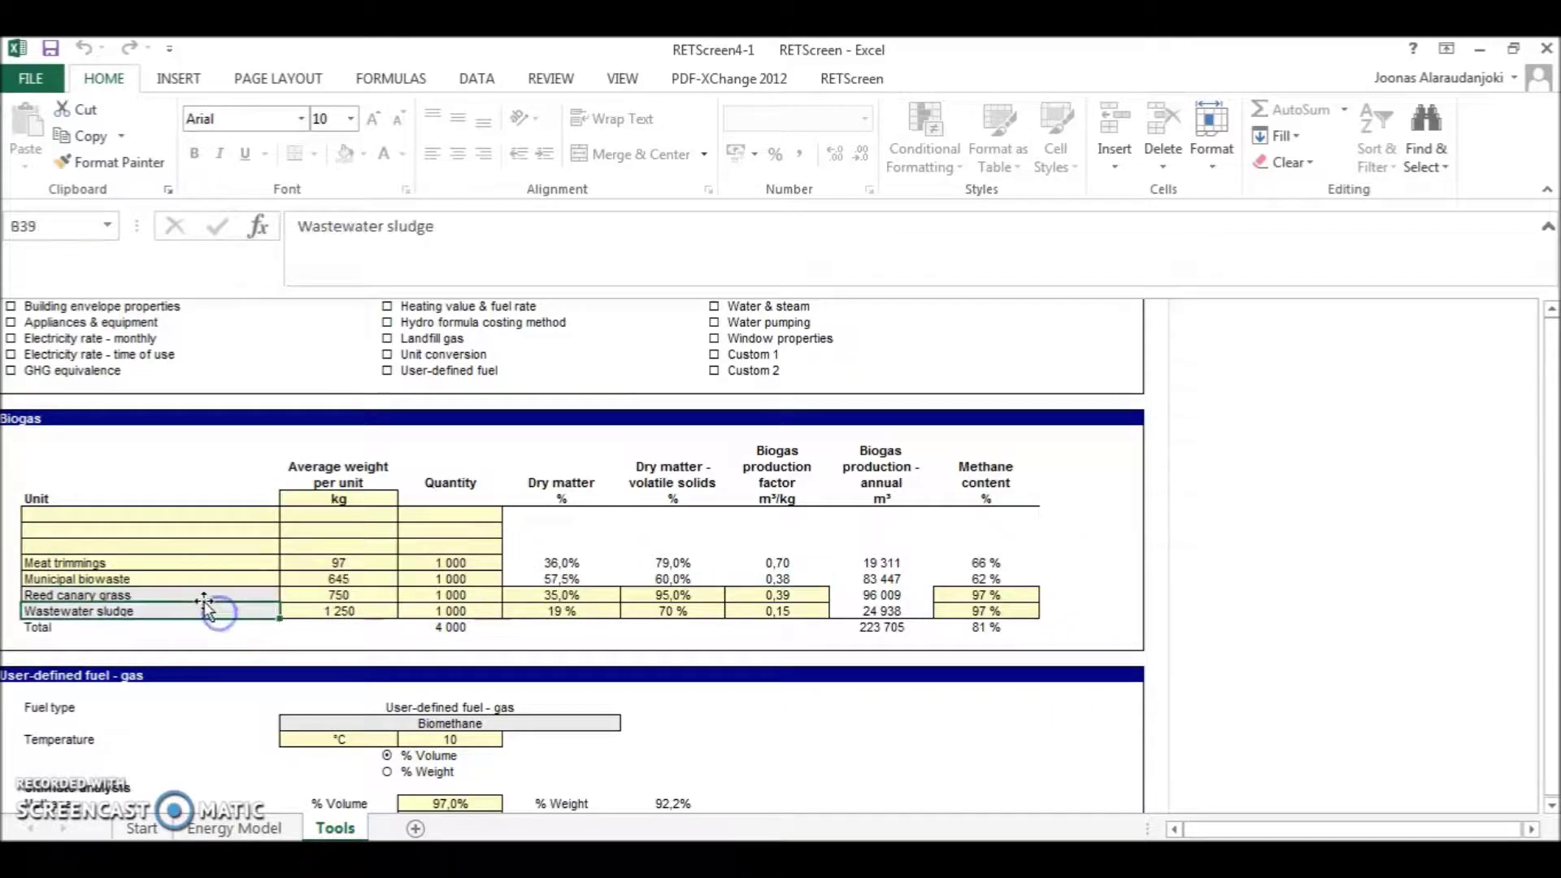
{"action": "left_click", "coordinate": [205, 596]}
{"action": "left_click", "coordinate": [205, 610]}
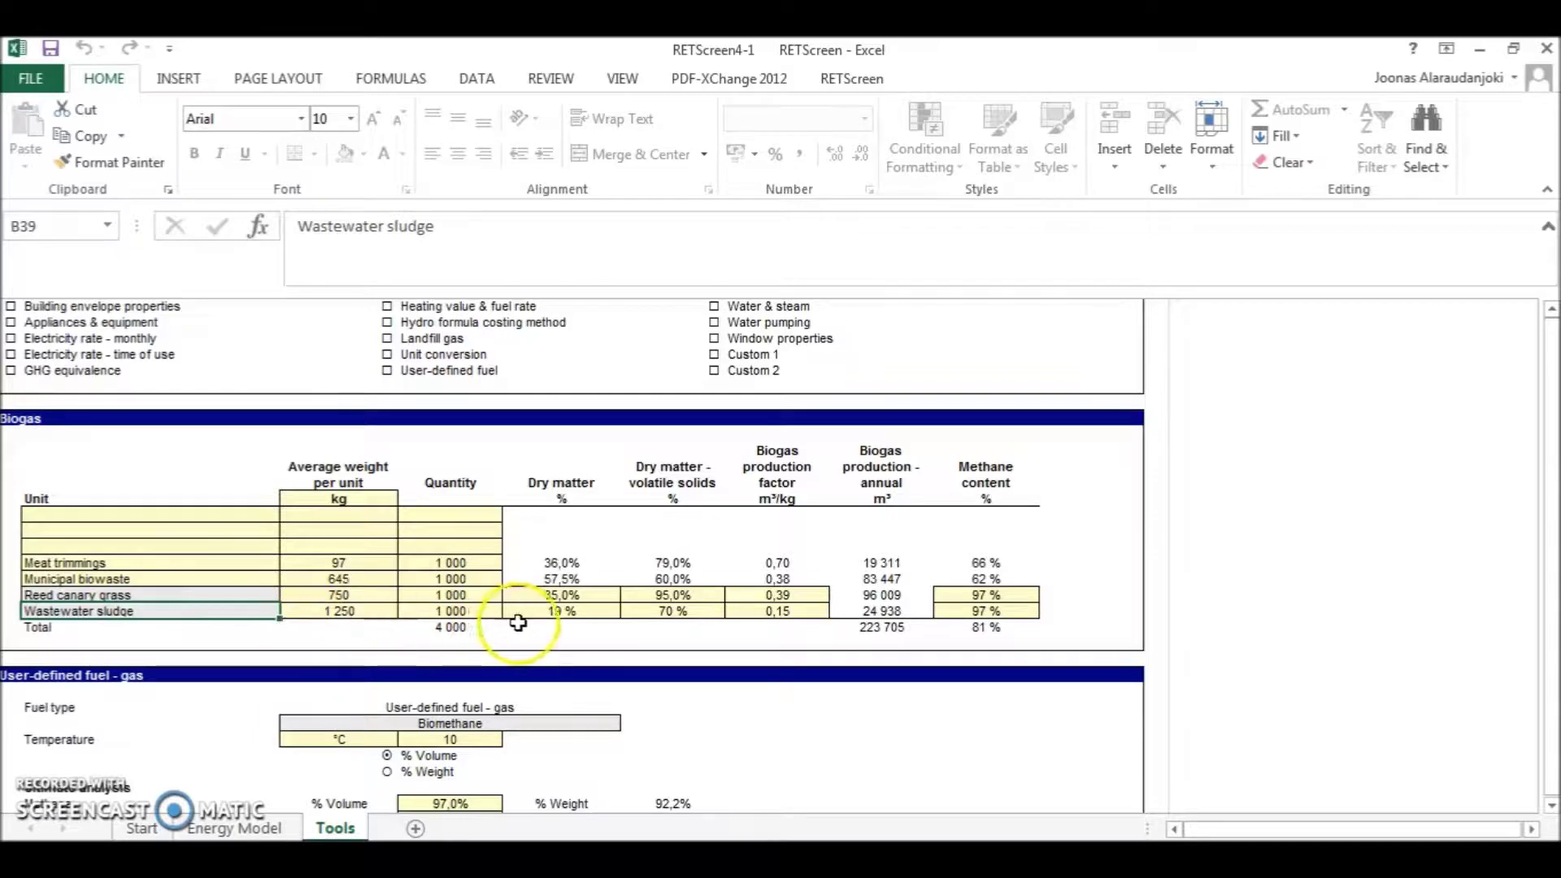
{"action": "left_click", "coordinate": [567, 595]}
{"action": "left_click", "coordinate": [579, 611]}
{"action": "left_click", "coordinate": [642, 608]}
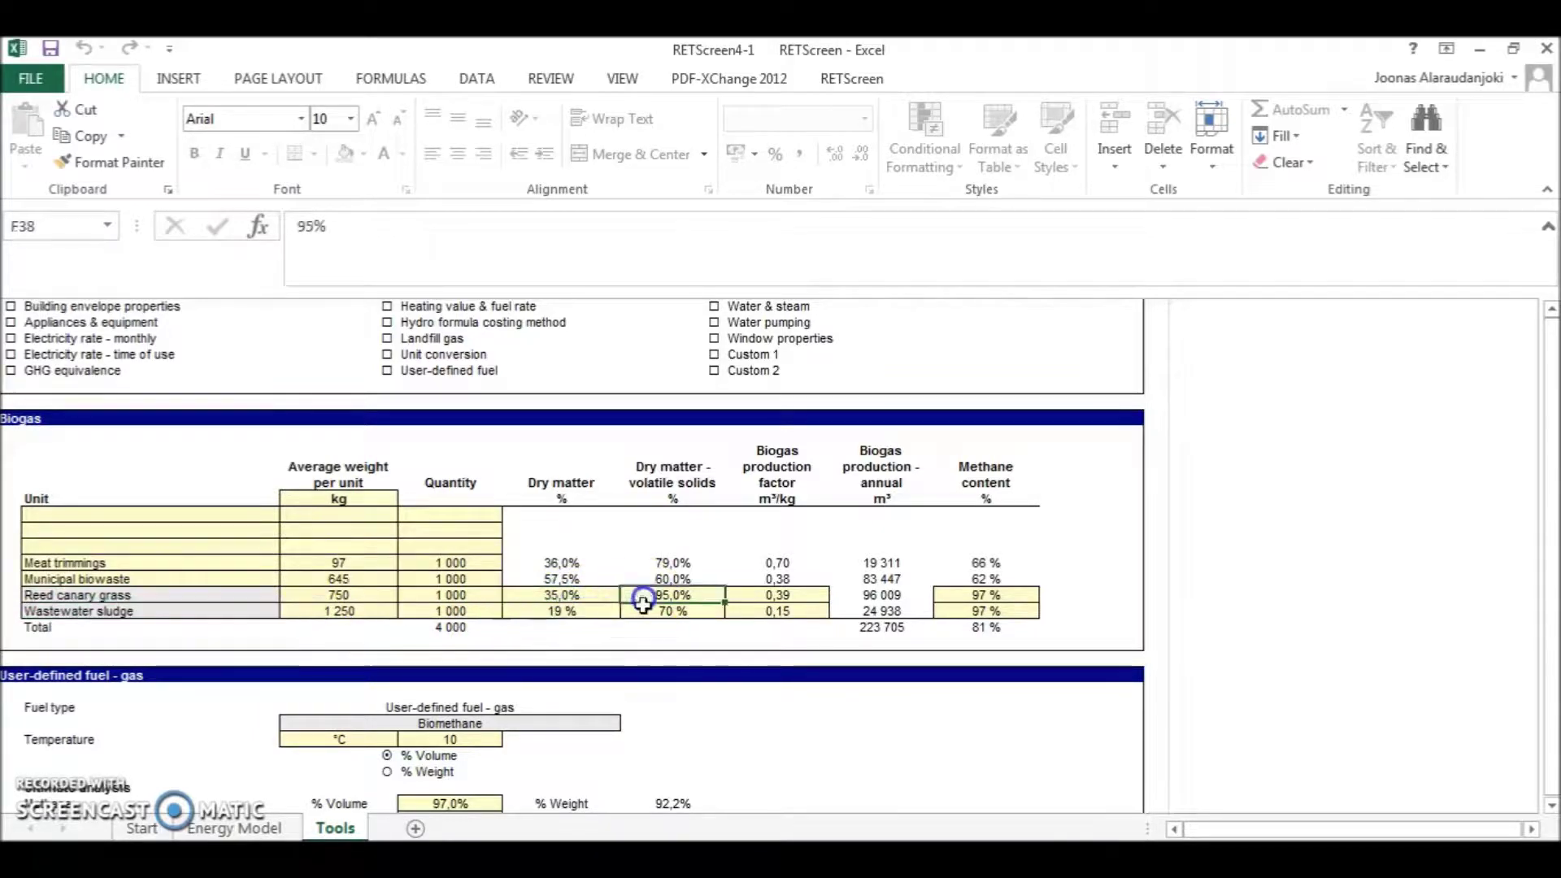
{"action": "left_click", "coordinate": [777, 615]}
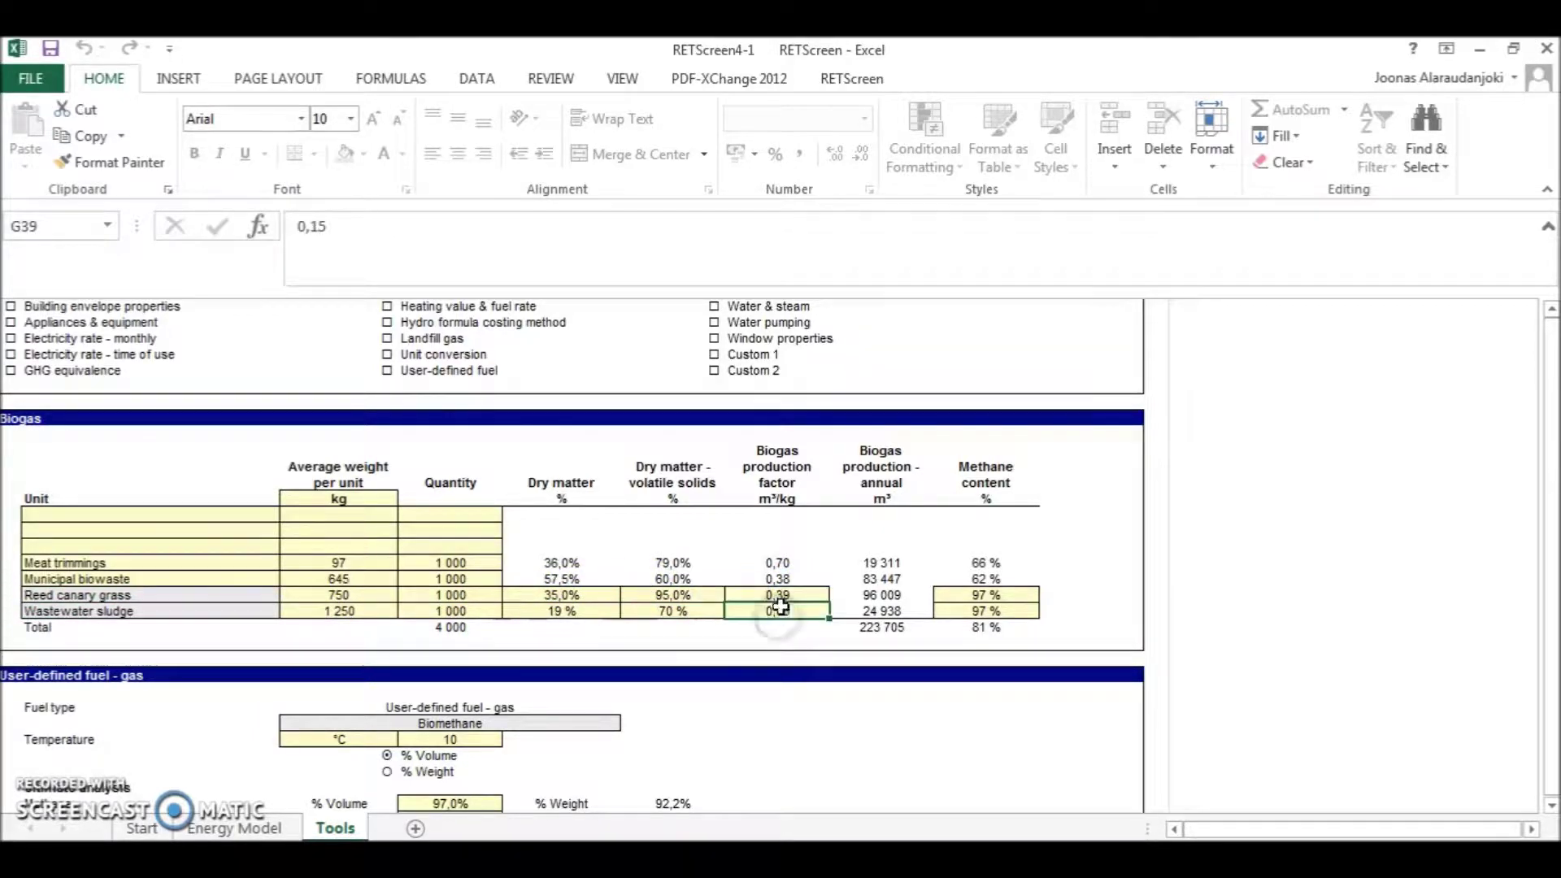
{"action": "left_click", "coordinate": [897, 632]}
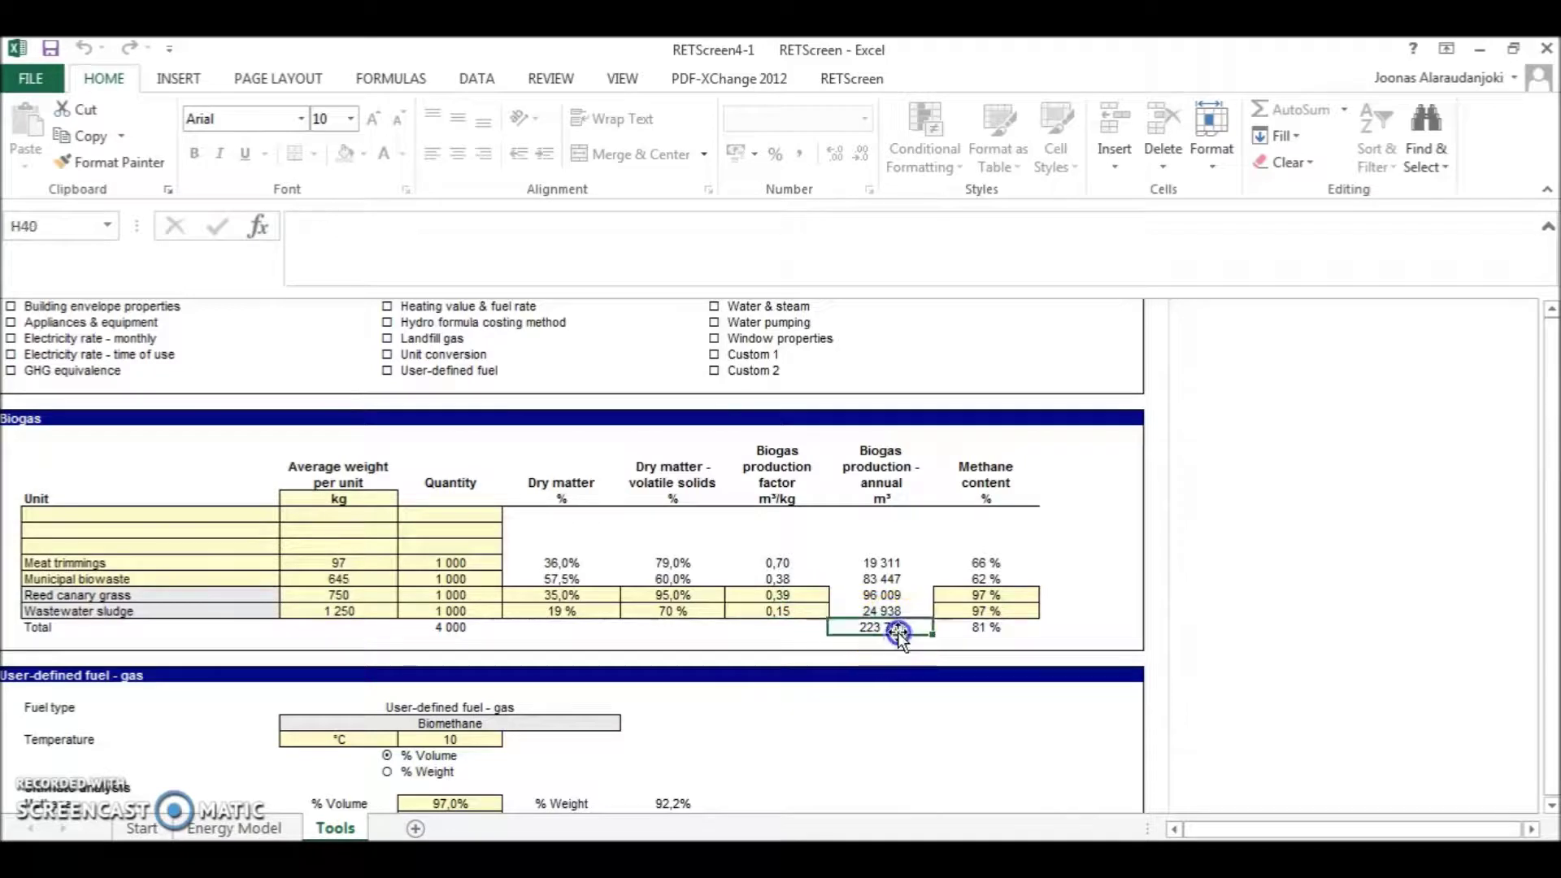
{"action": "scroll", "coordinate": [901, 638], "scroll_direction": "down", "scroll_amount": 1}
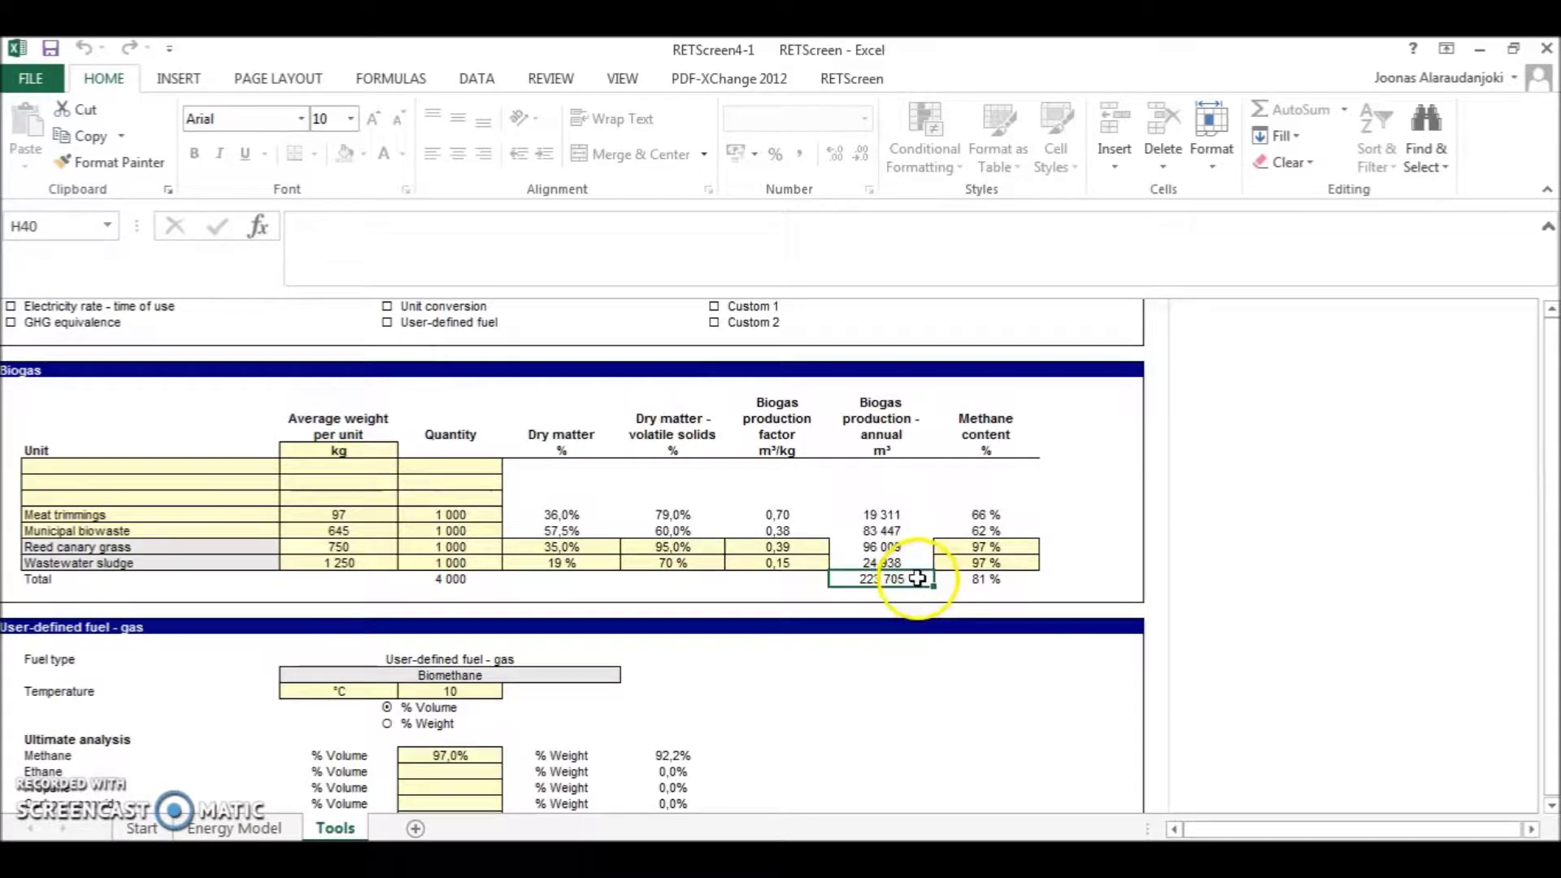
{"action": "left_click", "coordinate": [1022, 579]}
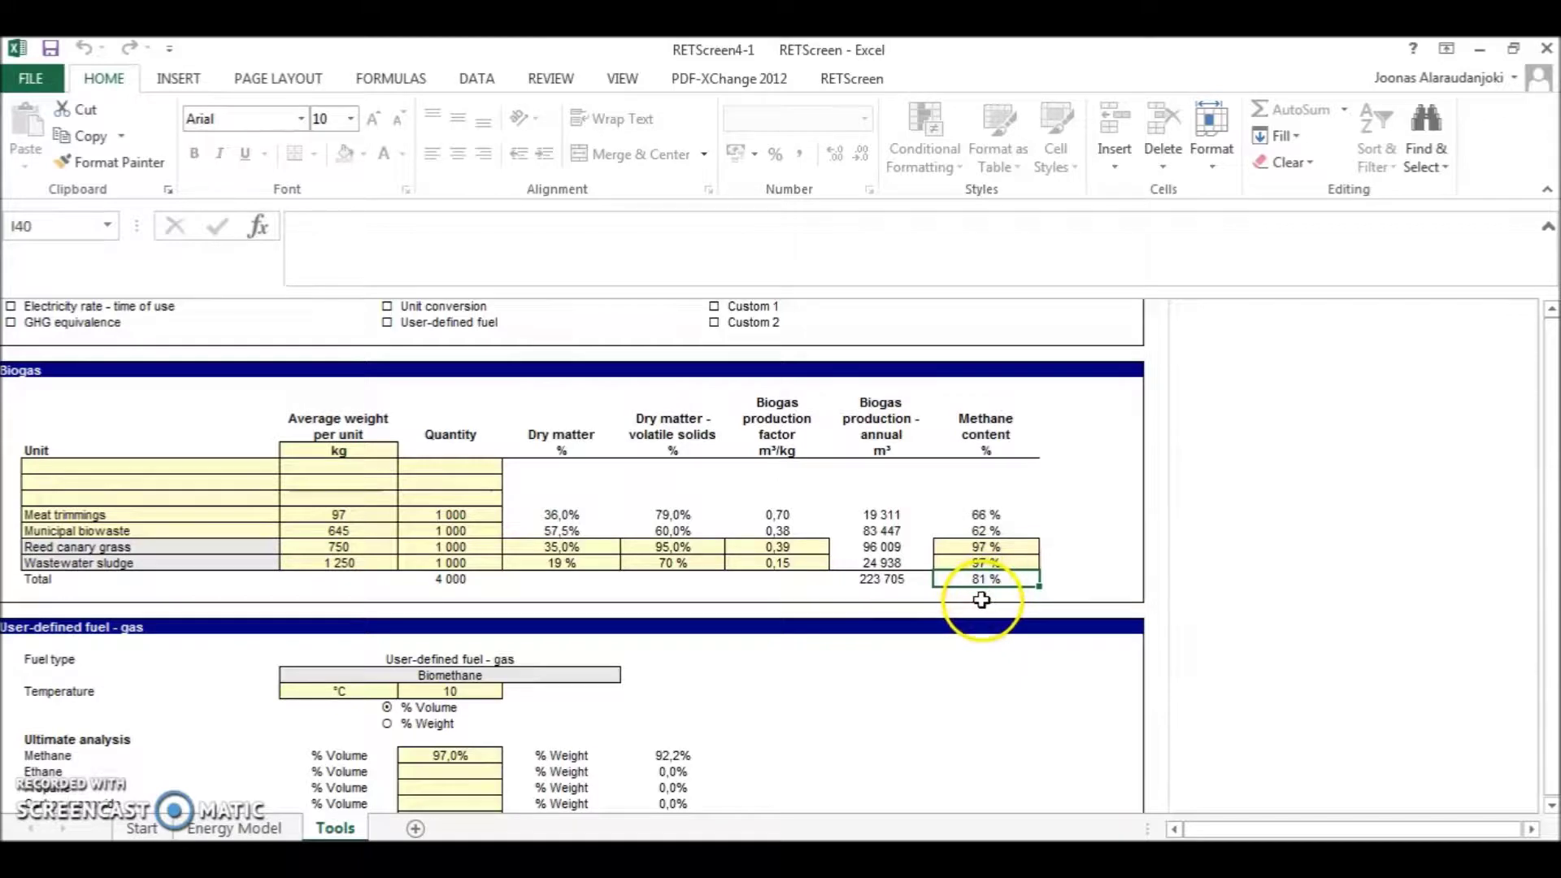
{"action": "scroll", "coordinate": [982, 600], "scroll_direction": "down", "scroll_amount": 6}
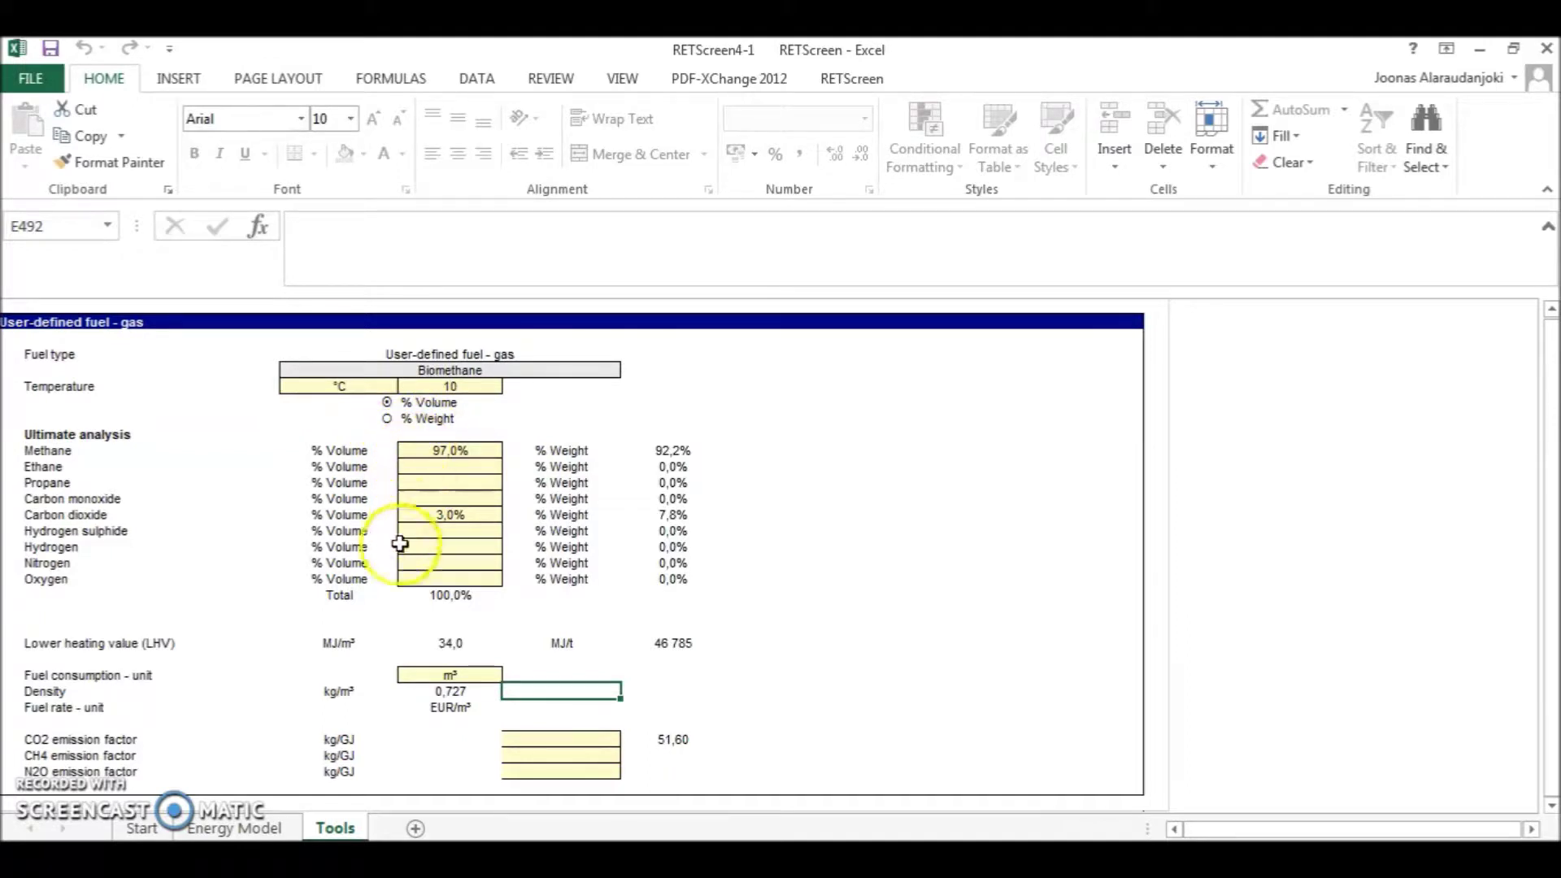
{"action": "left_click", "coordinate": [447, 698]}
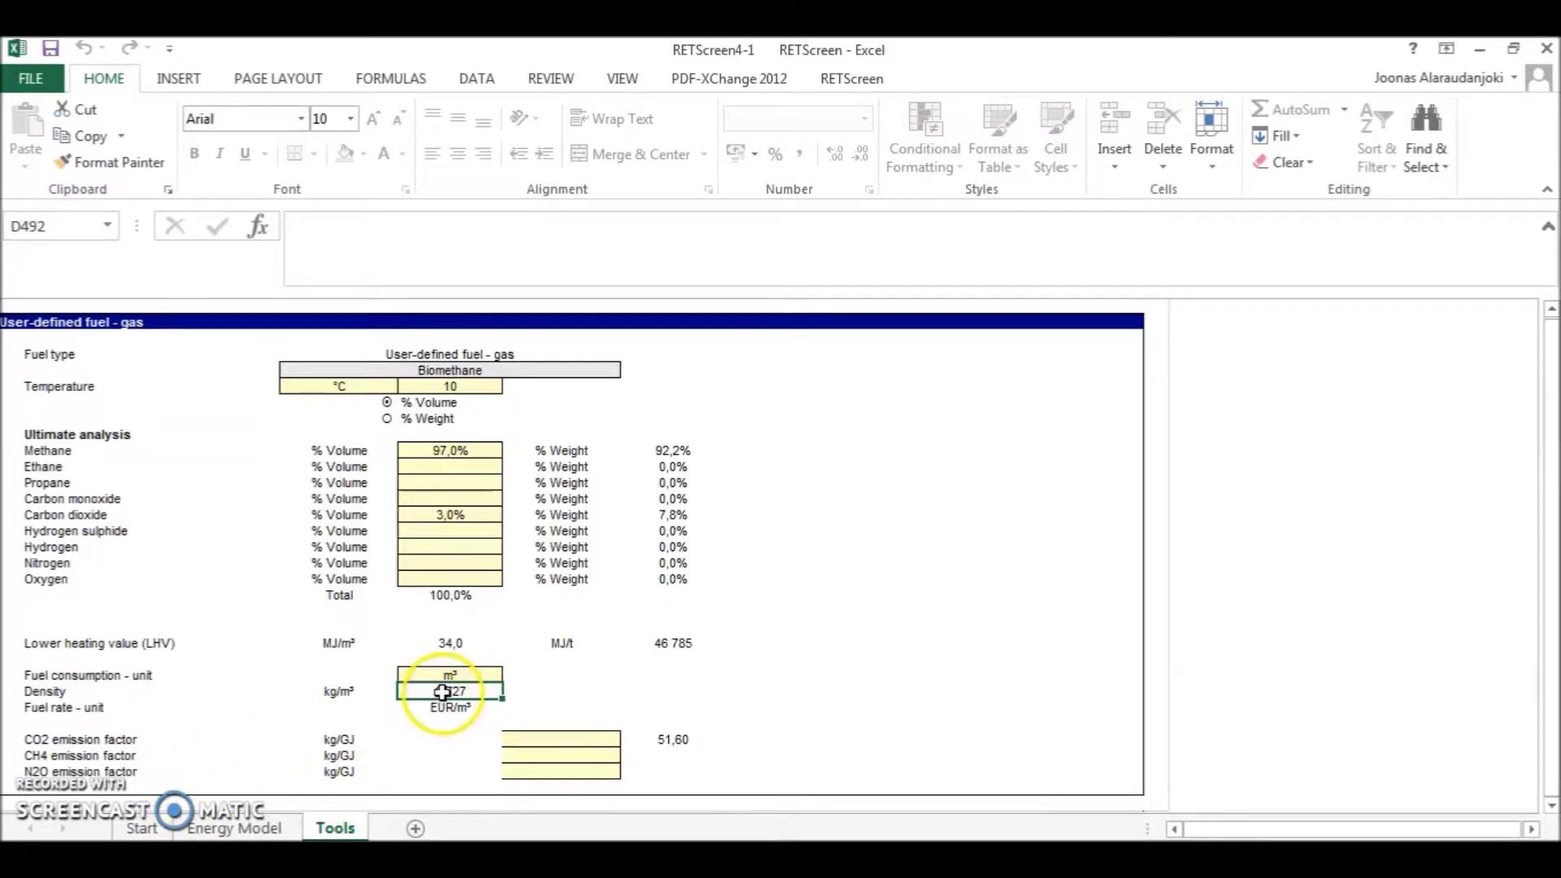
{"action": "left_click", "coordinate": [244, 829]}
- Inspect the proposed case's annual fuel consumption cell and the formula behind it
{"action": "left_click", "coordinate": [549, 455]}
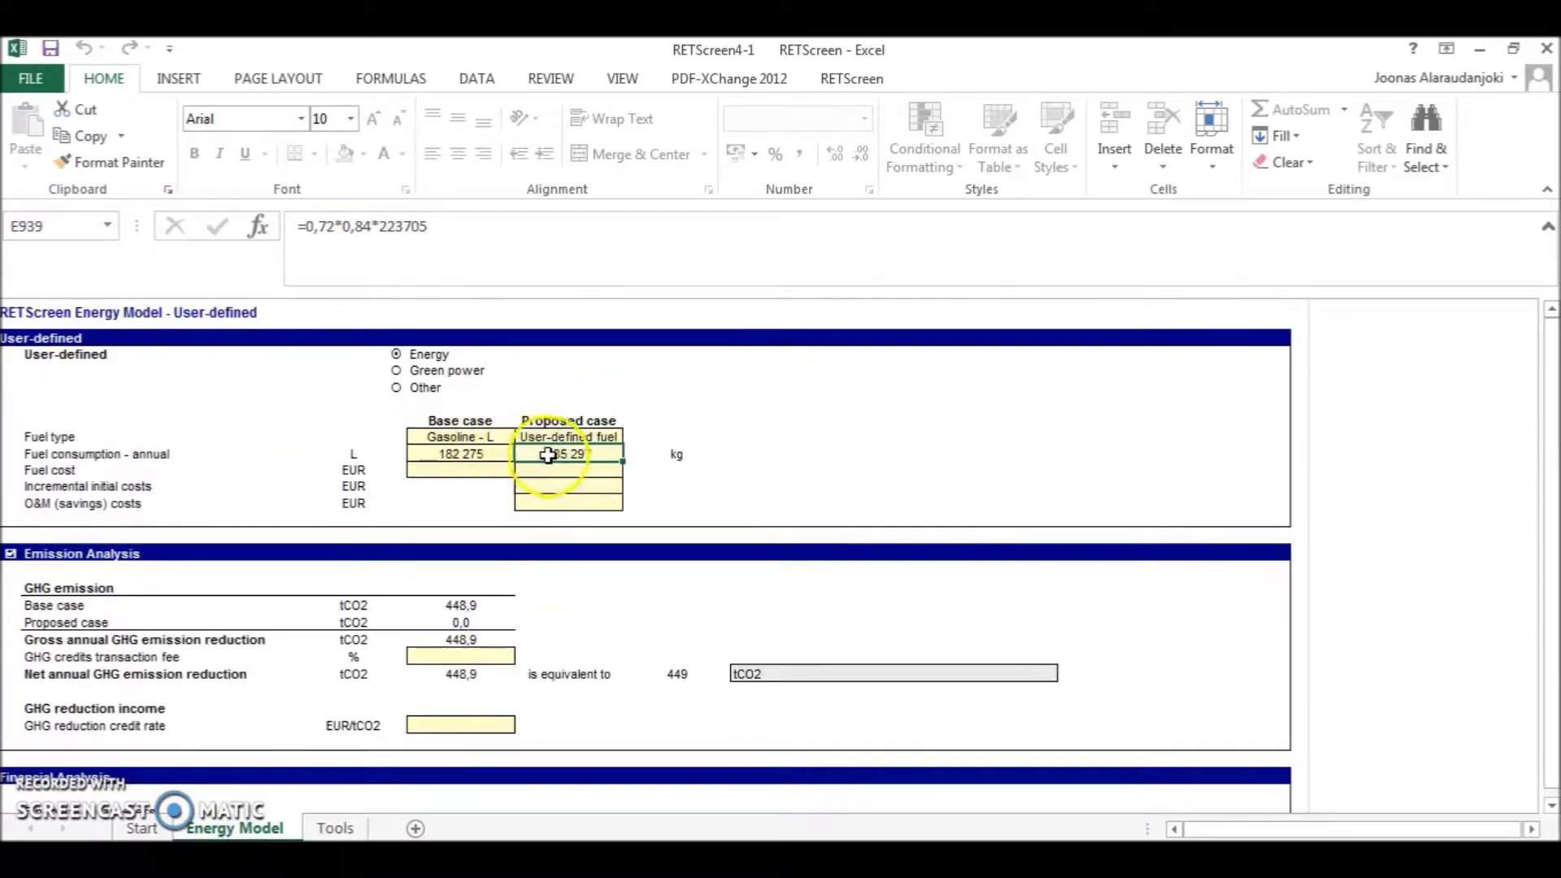
{"action": "left_click", "coordinate": [591, 422]}
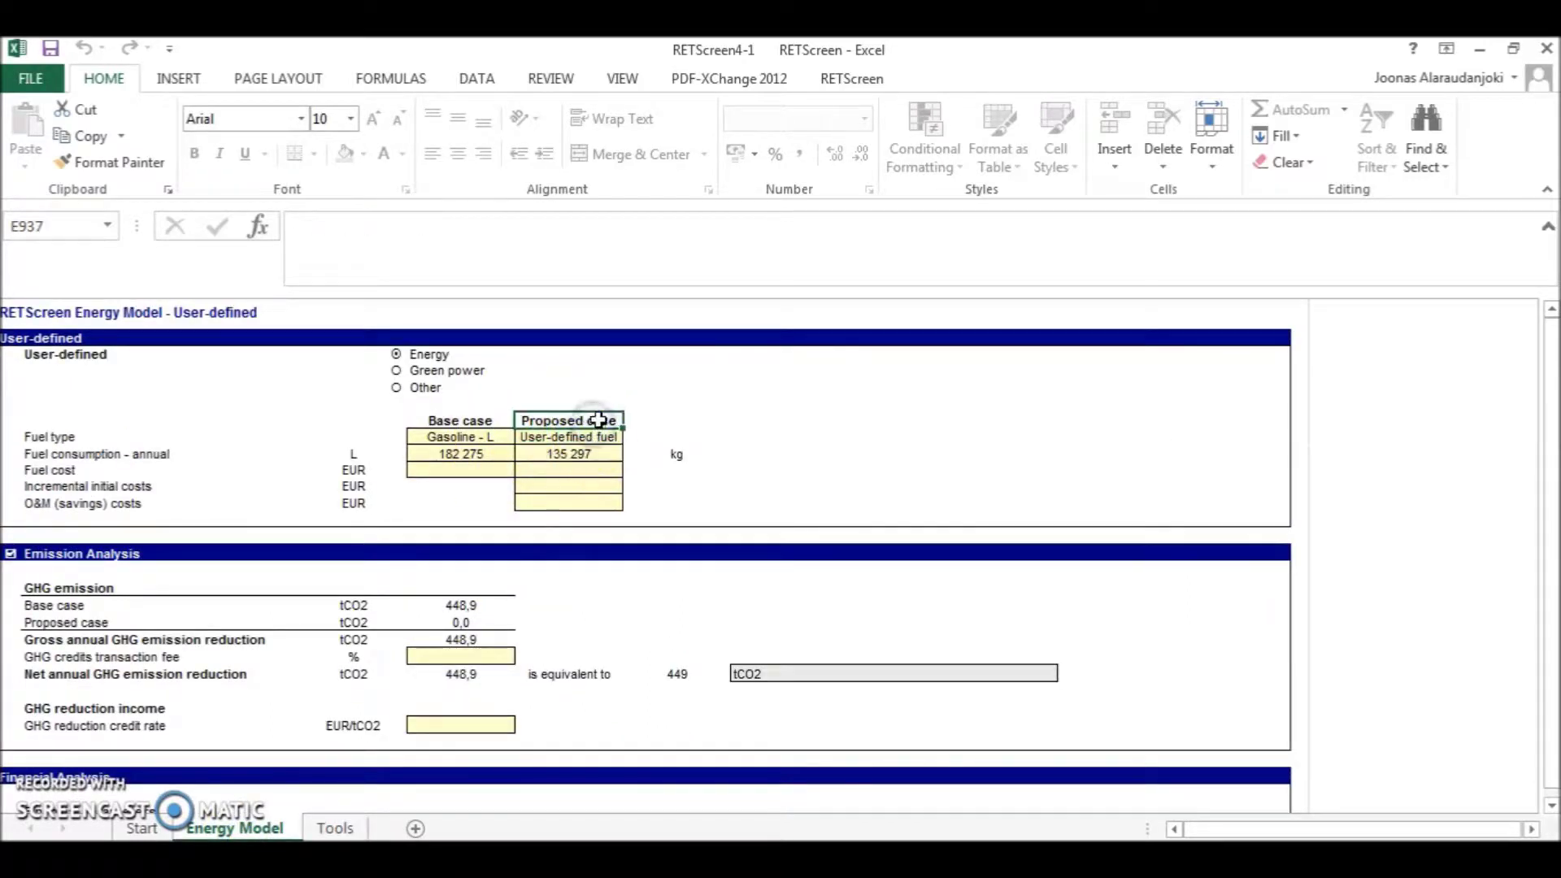
{"action": "left_click", "coordinate": [597, 461]}
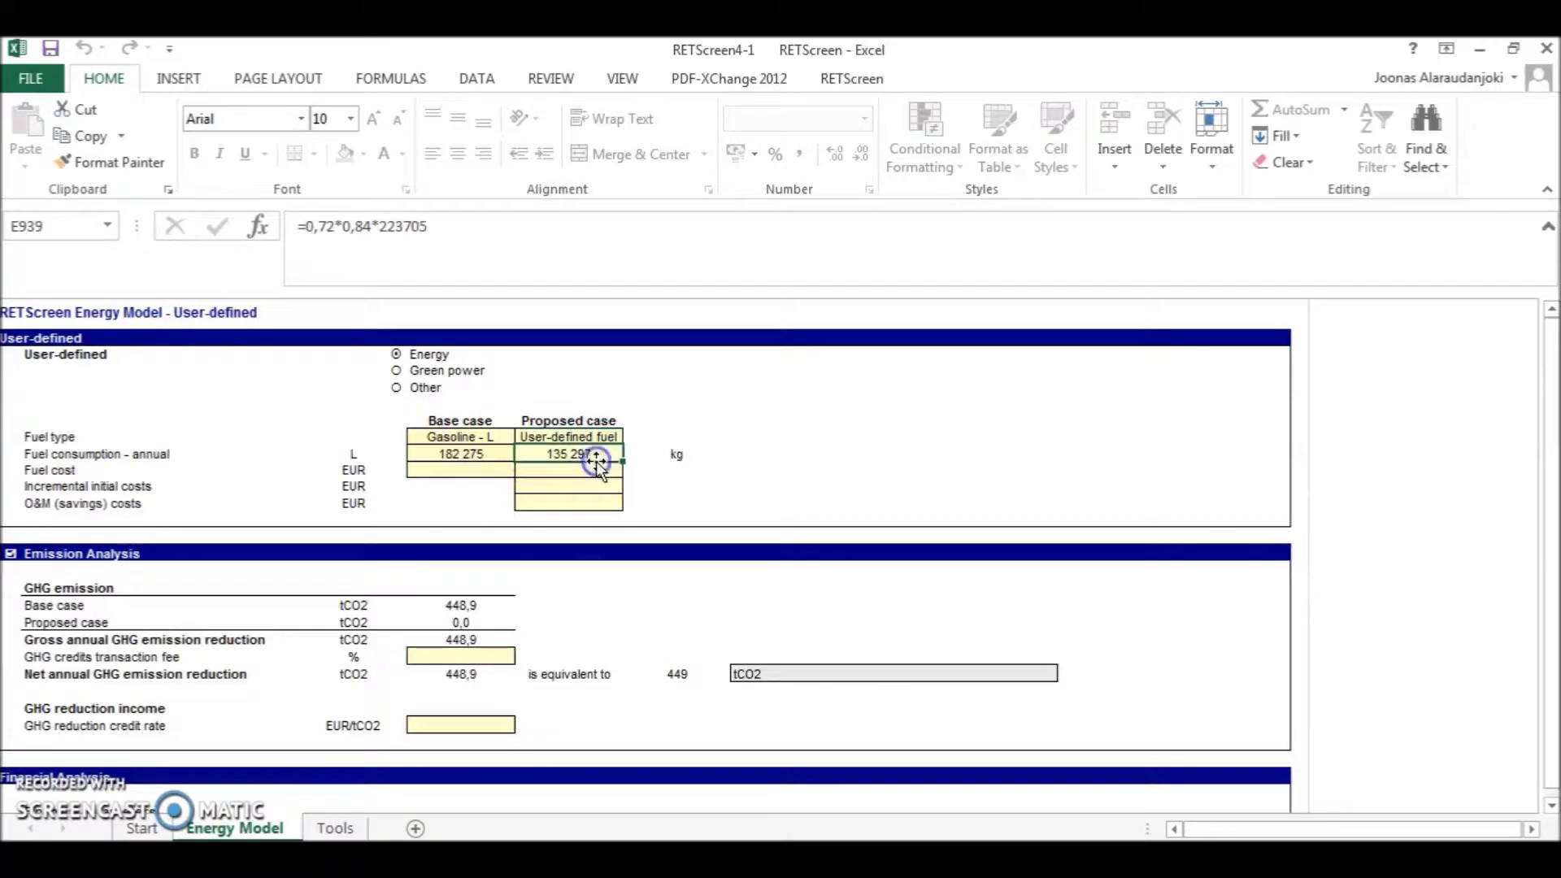
{"action": "left_click", "coordinate": [616, 462]}
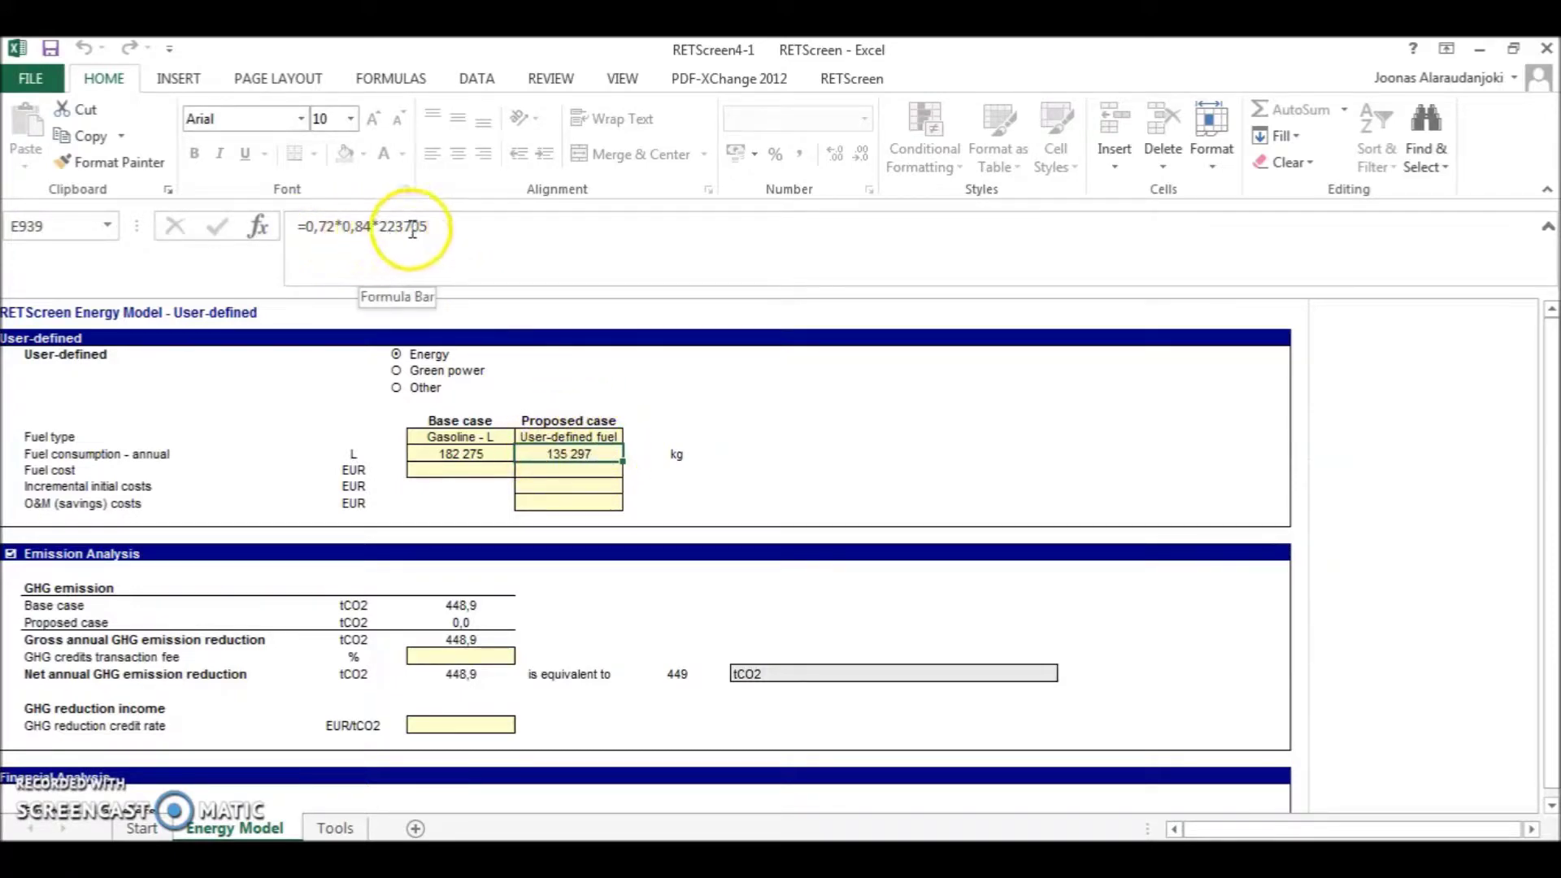
- Compare the 182 275 L base case gasoline consumption with the proposed case formula
{"action": "left_click", "coordinate": [479, 451]}
{"action": "left_click", "coordinate": [475, 456]}
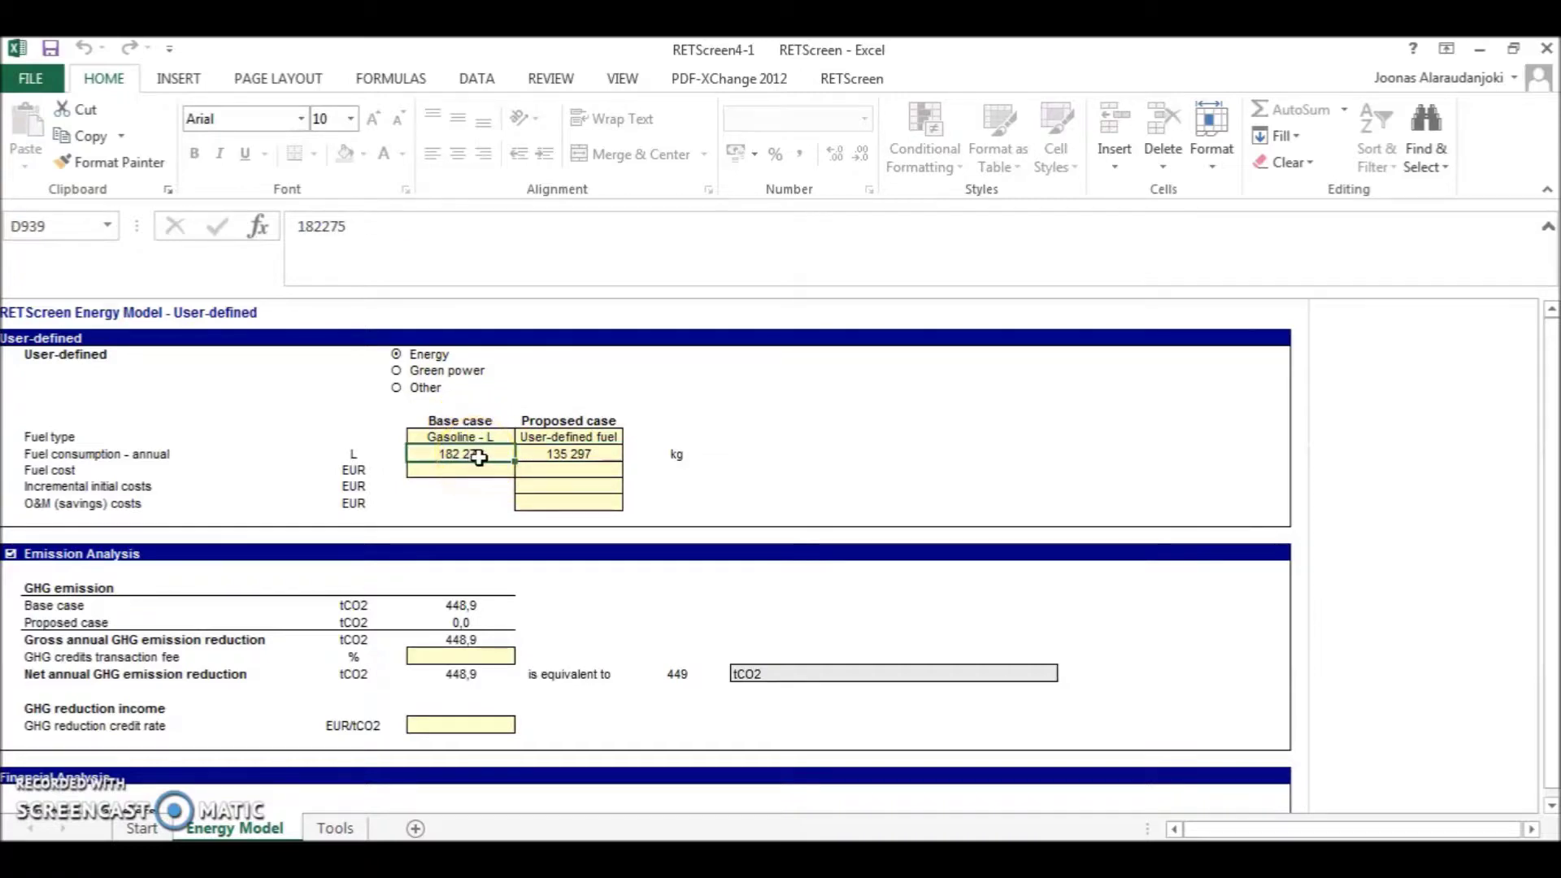
{"action": "left_click", "coordinate": [483, 457]}
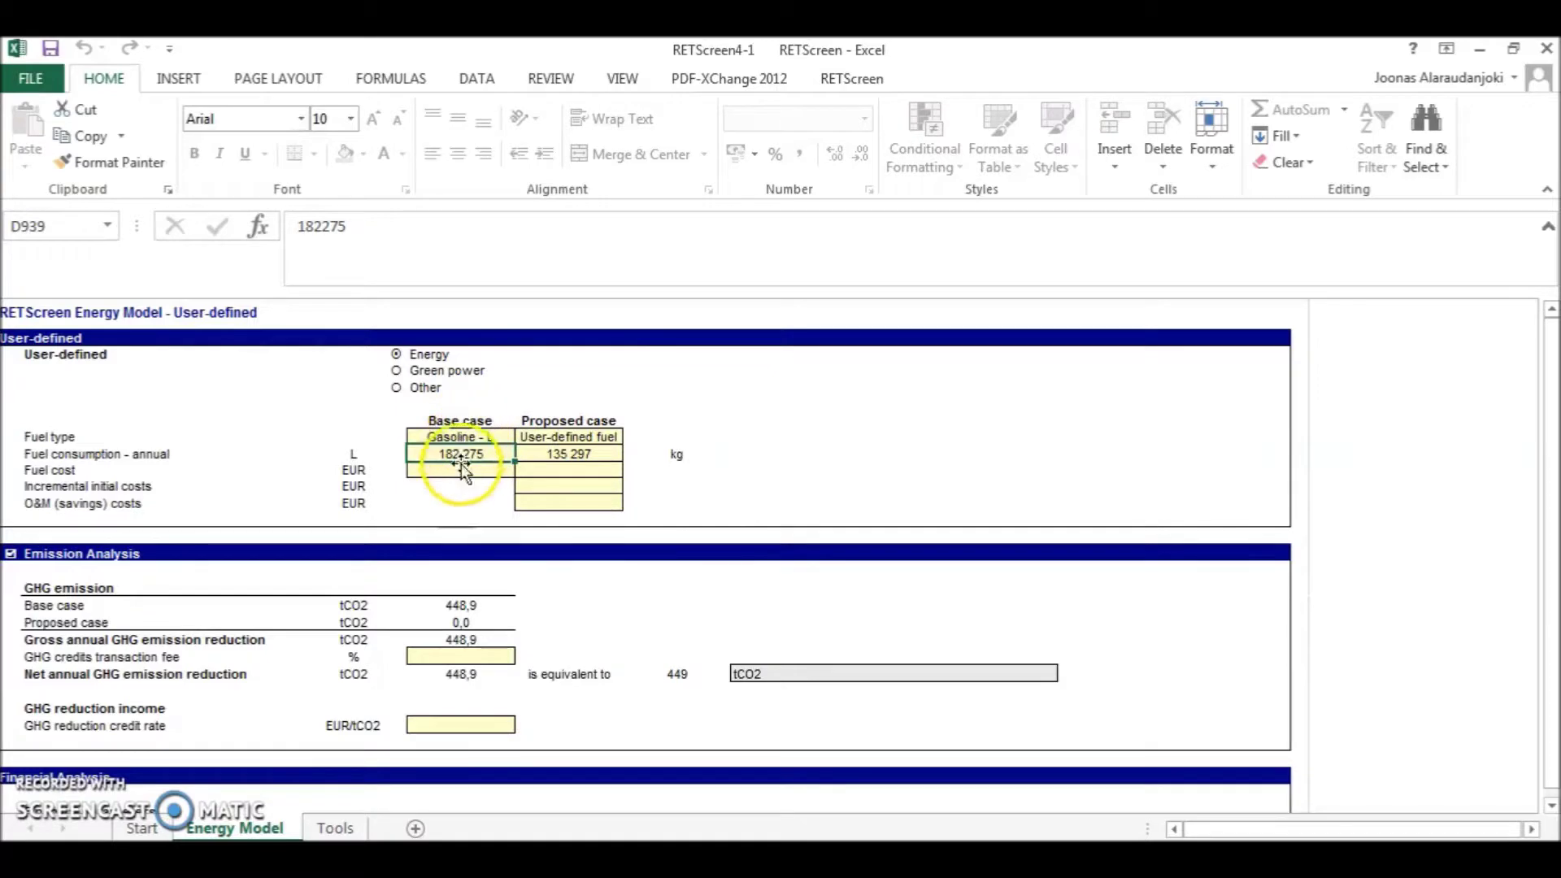
{"action": "scroll", "coordinate": [453, 465], "scroll_direction": "down", "scroll_amount": 1}
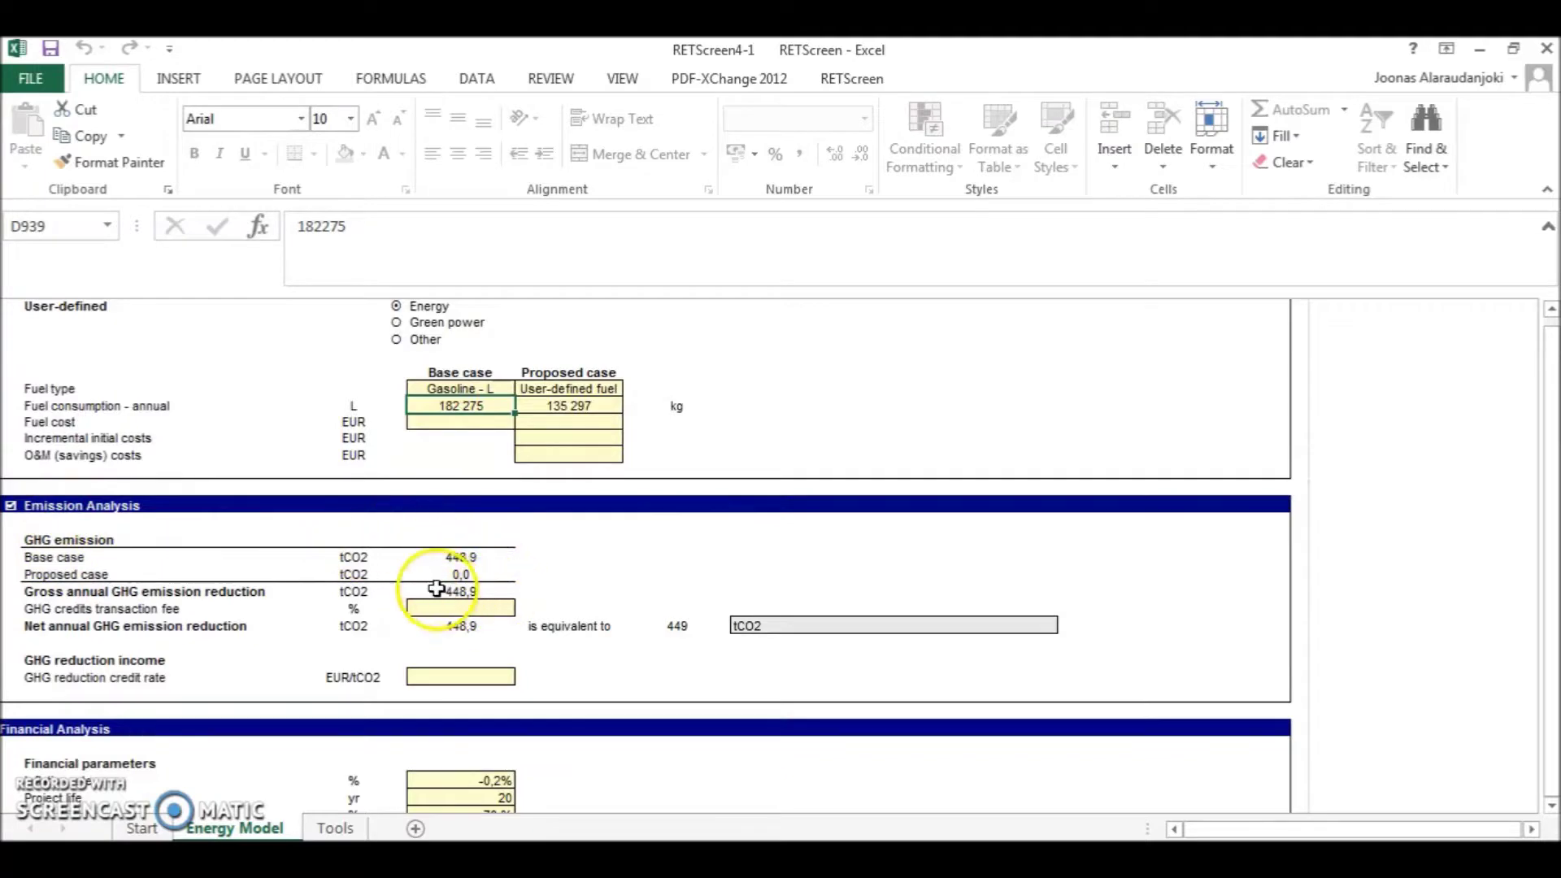
{"action": "left_click", "coordinate": [556, 409]}
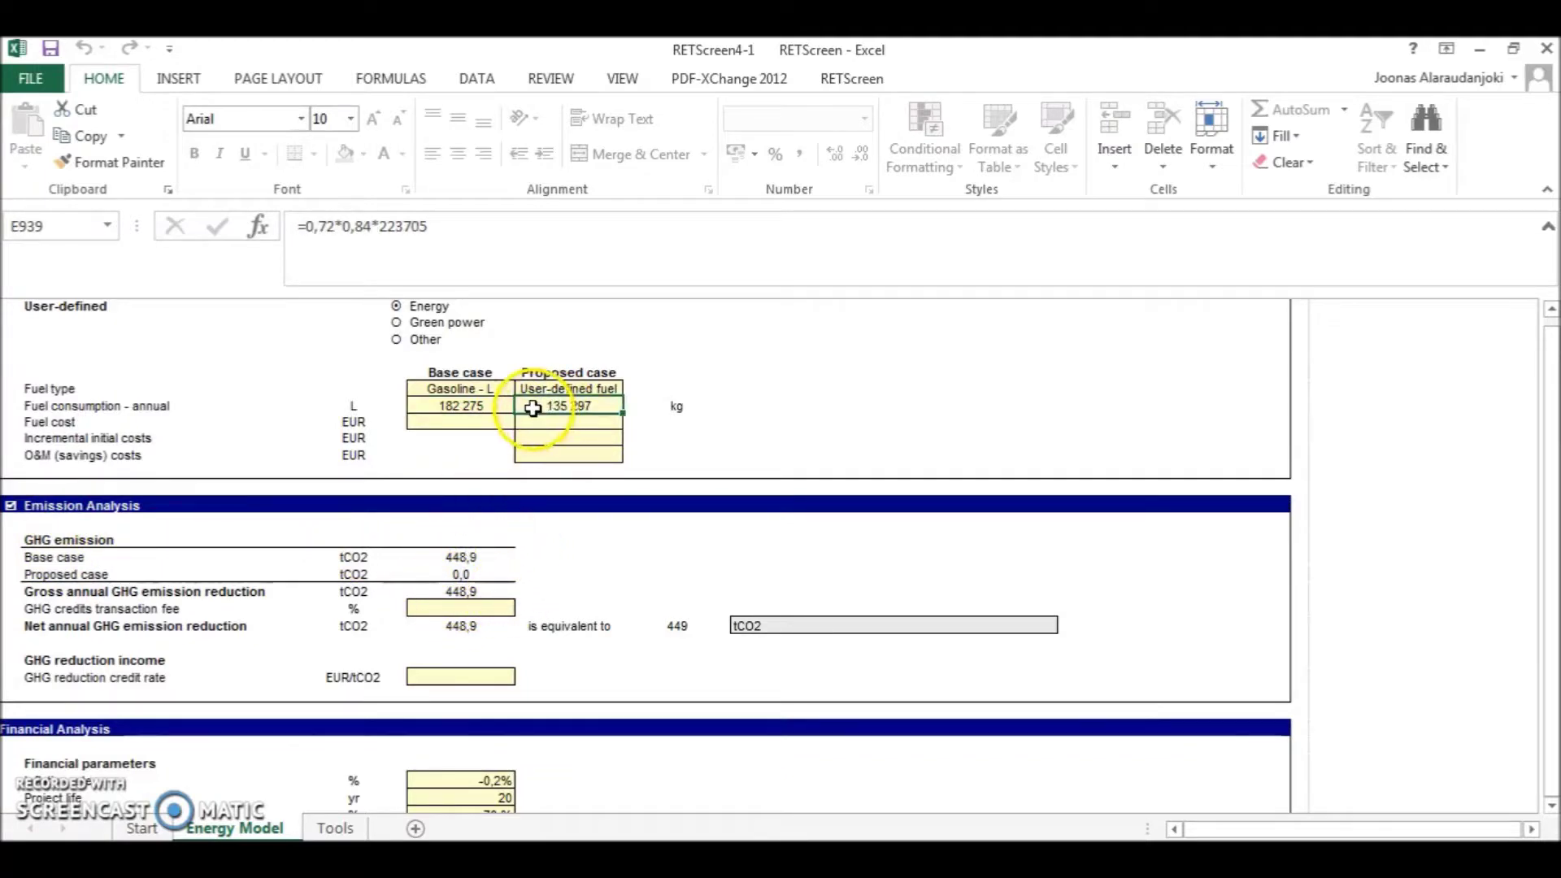
{"action": "left_click", "coordinate": [481, 408]}
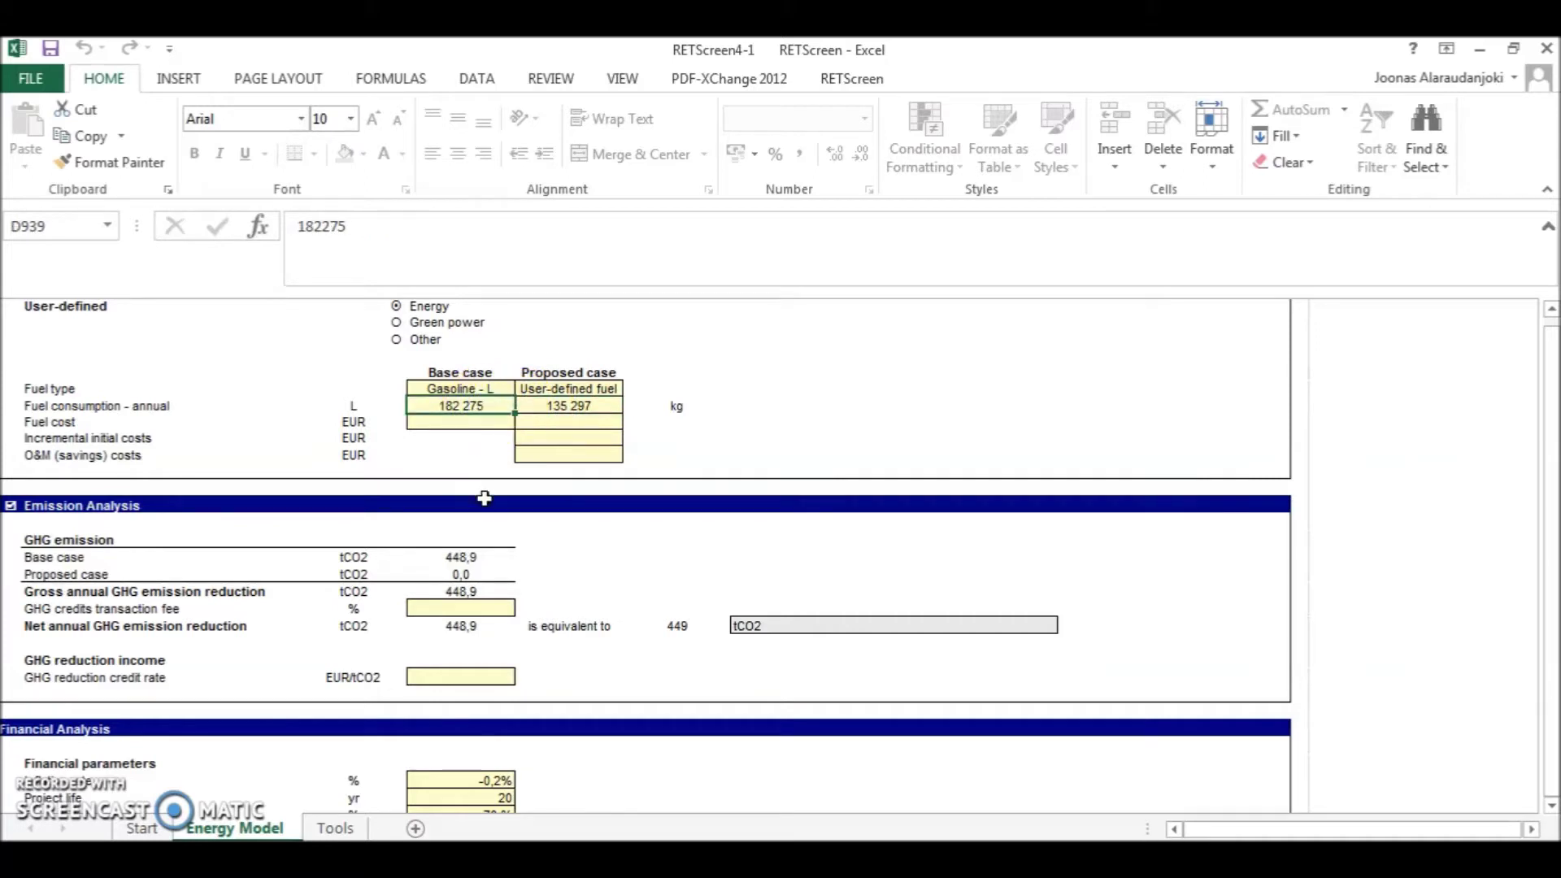